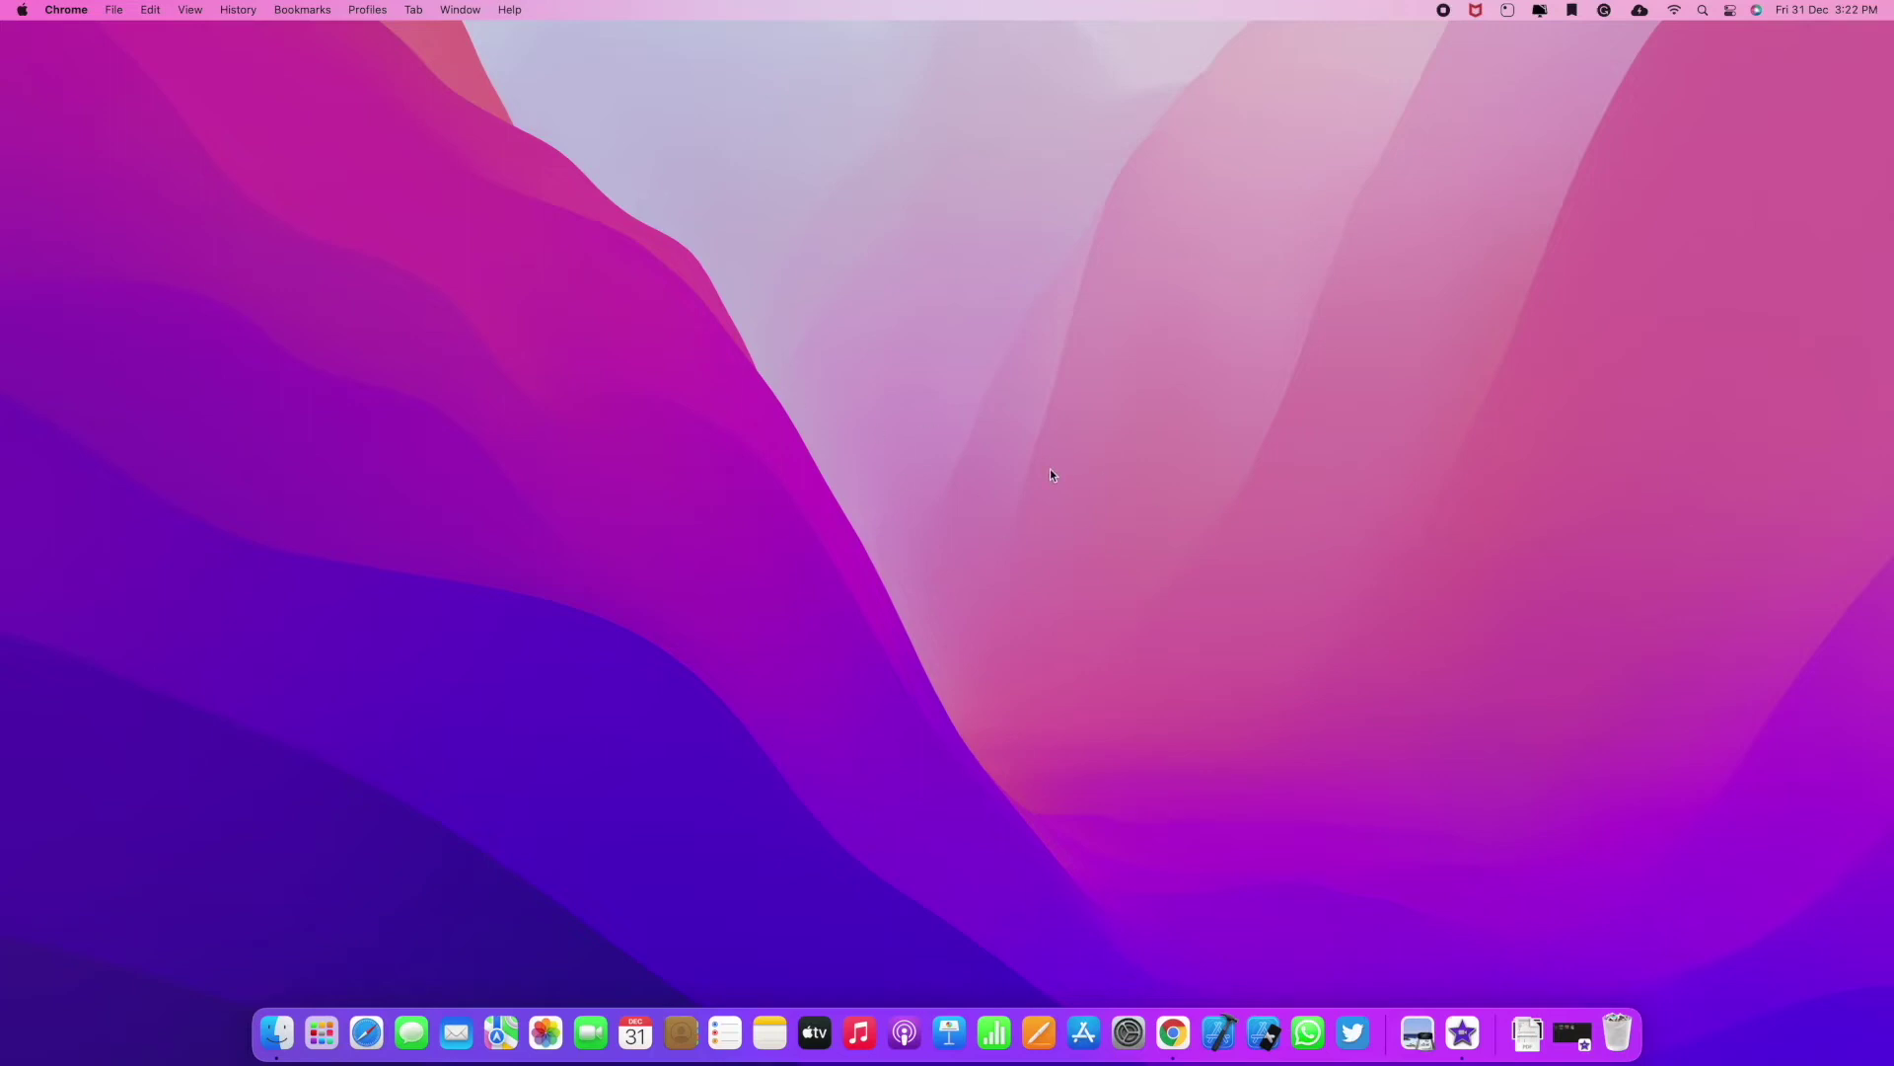
- Open Google Chrome, search the web for "snap camera download", and open the official Snap Camera site
click(1172, 1032)
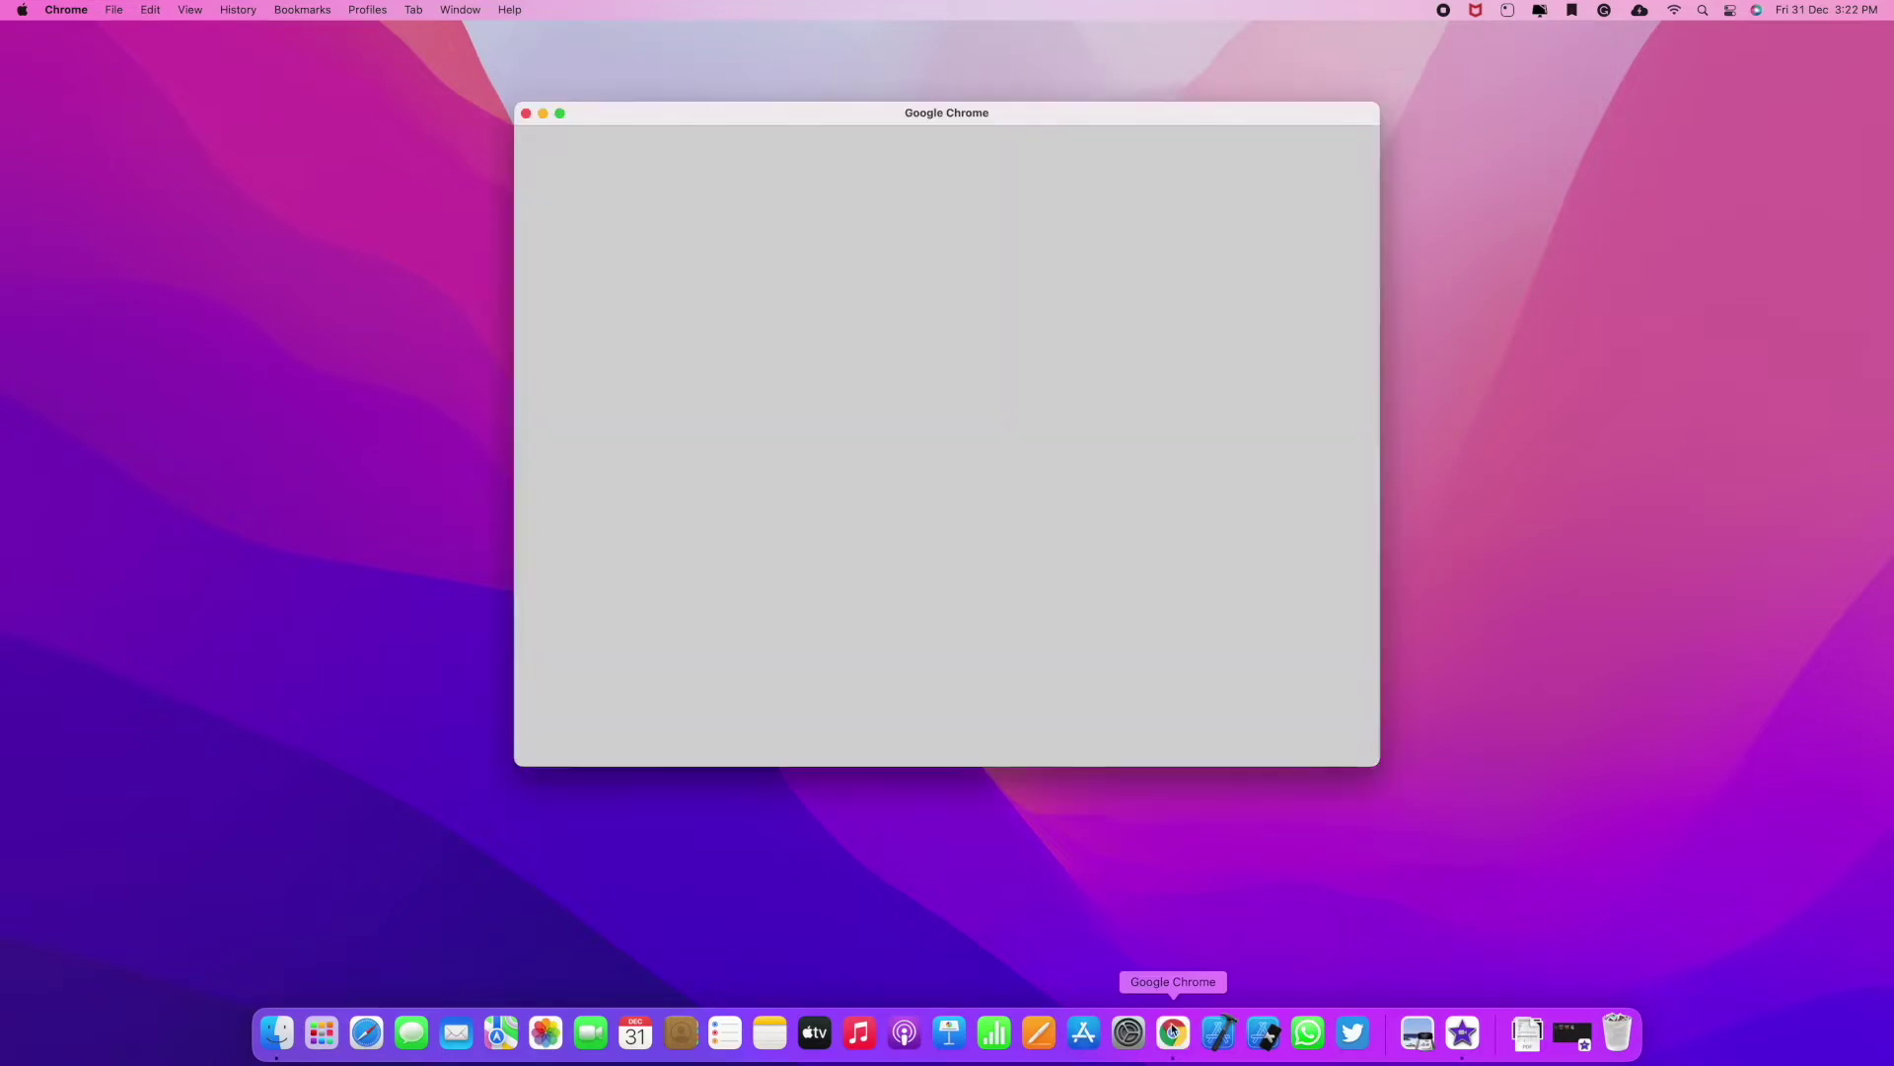
click(776, 499)
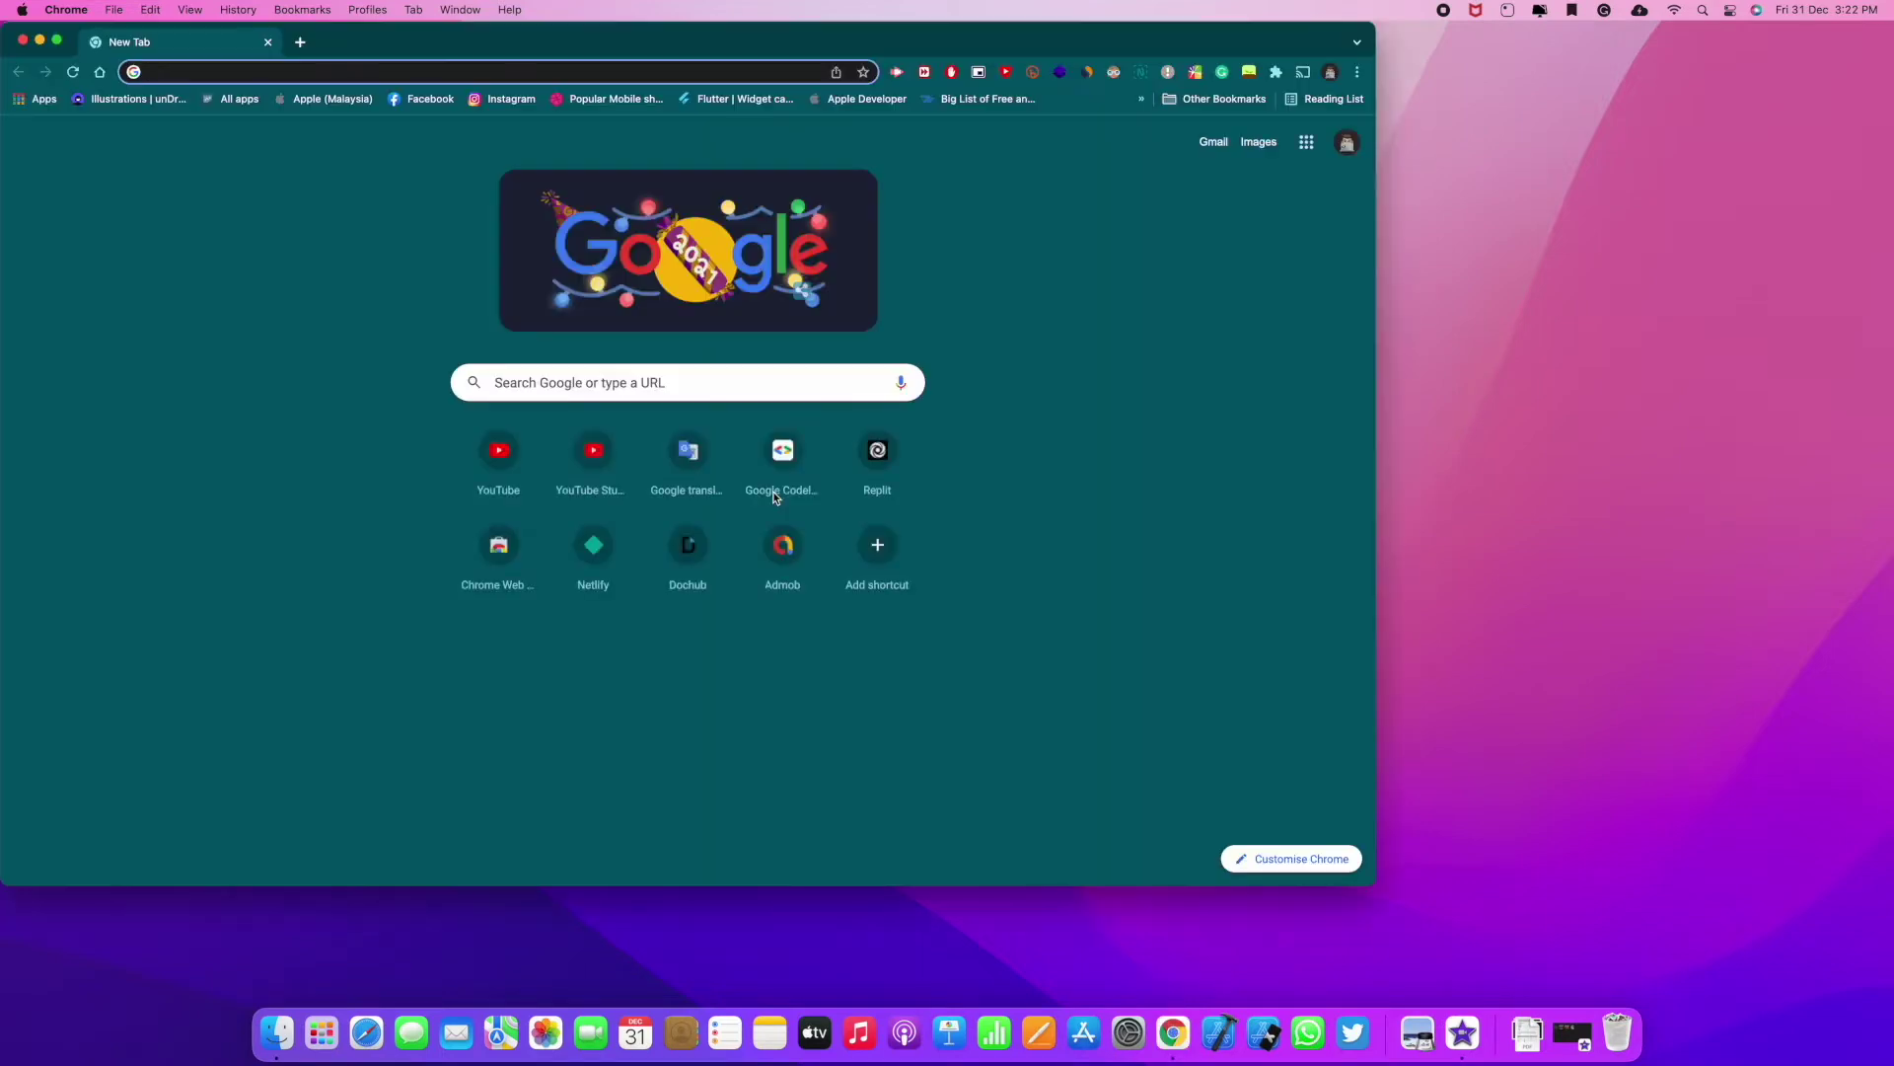
text(snap camera download)
key(Return)
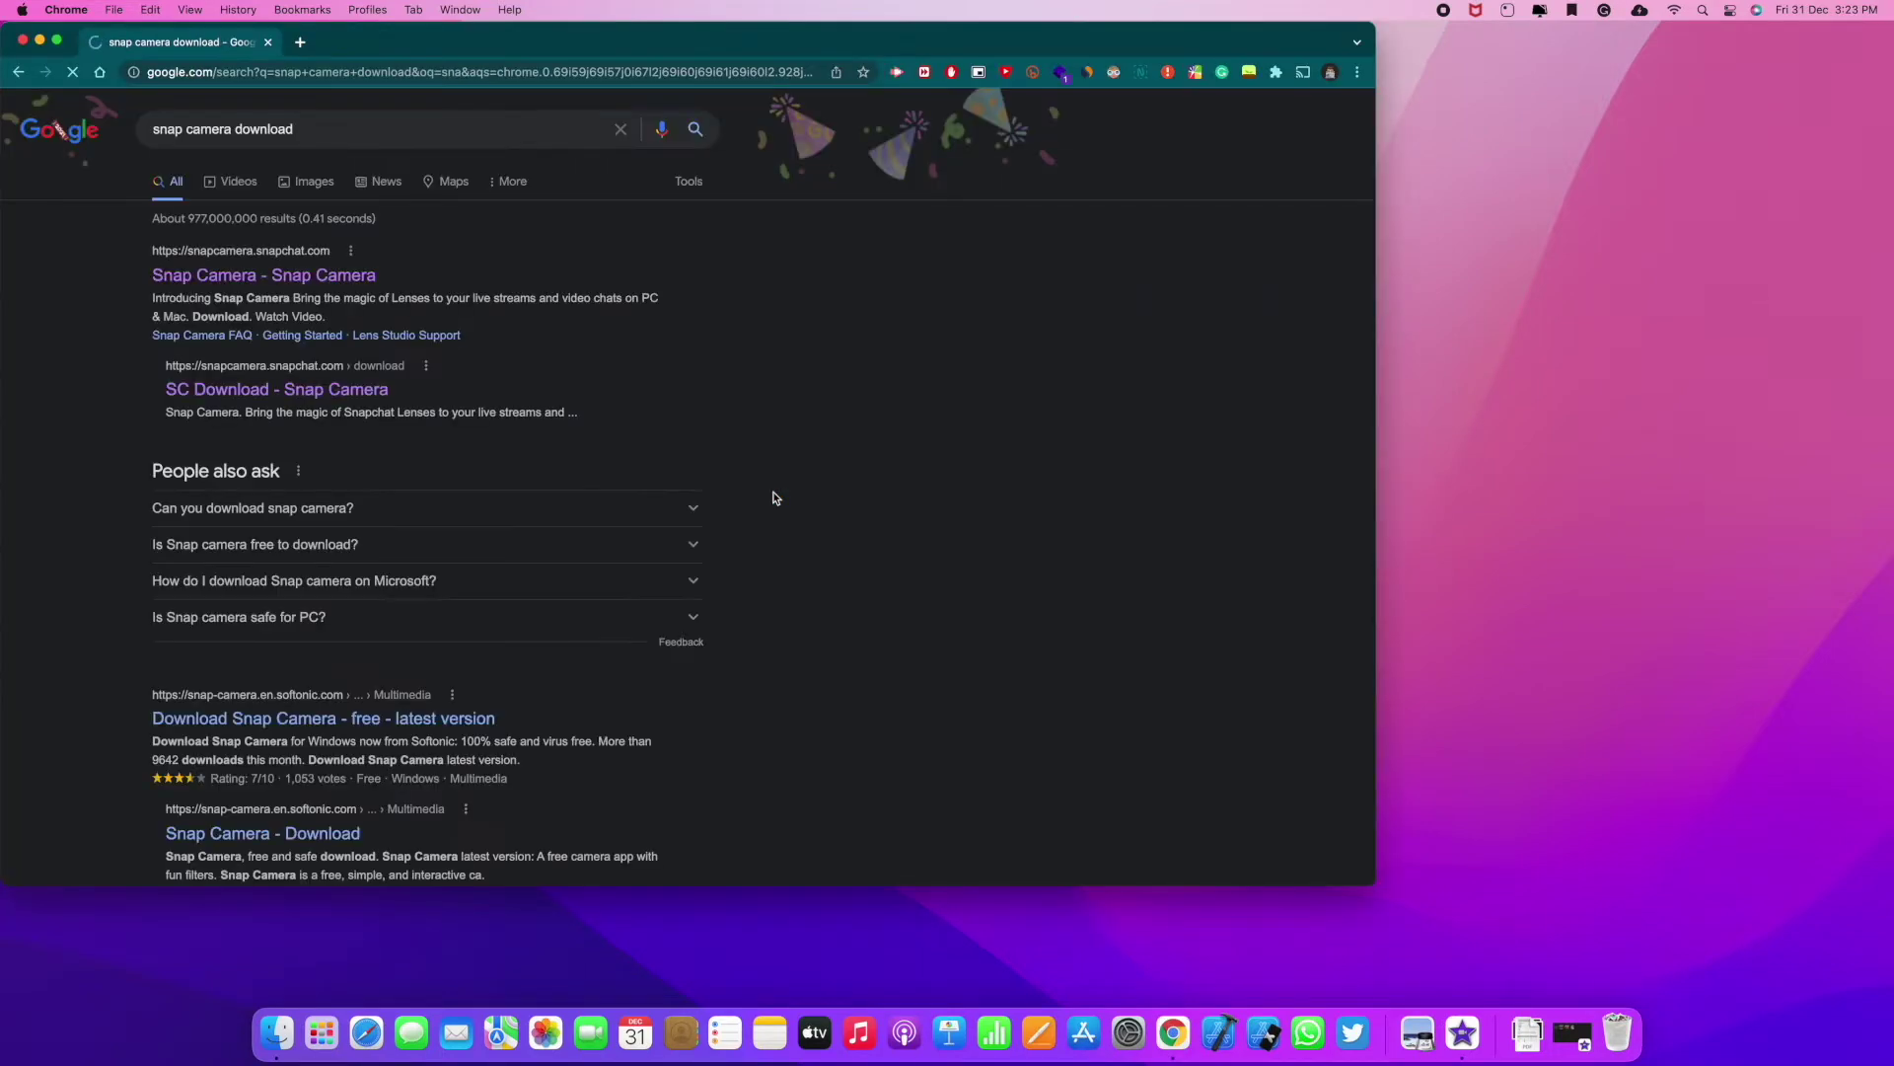
click(277, 274)
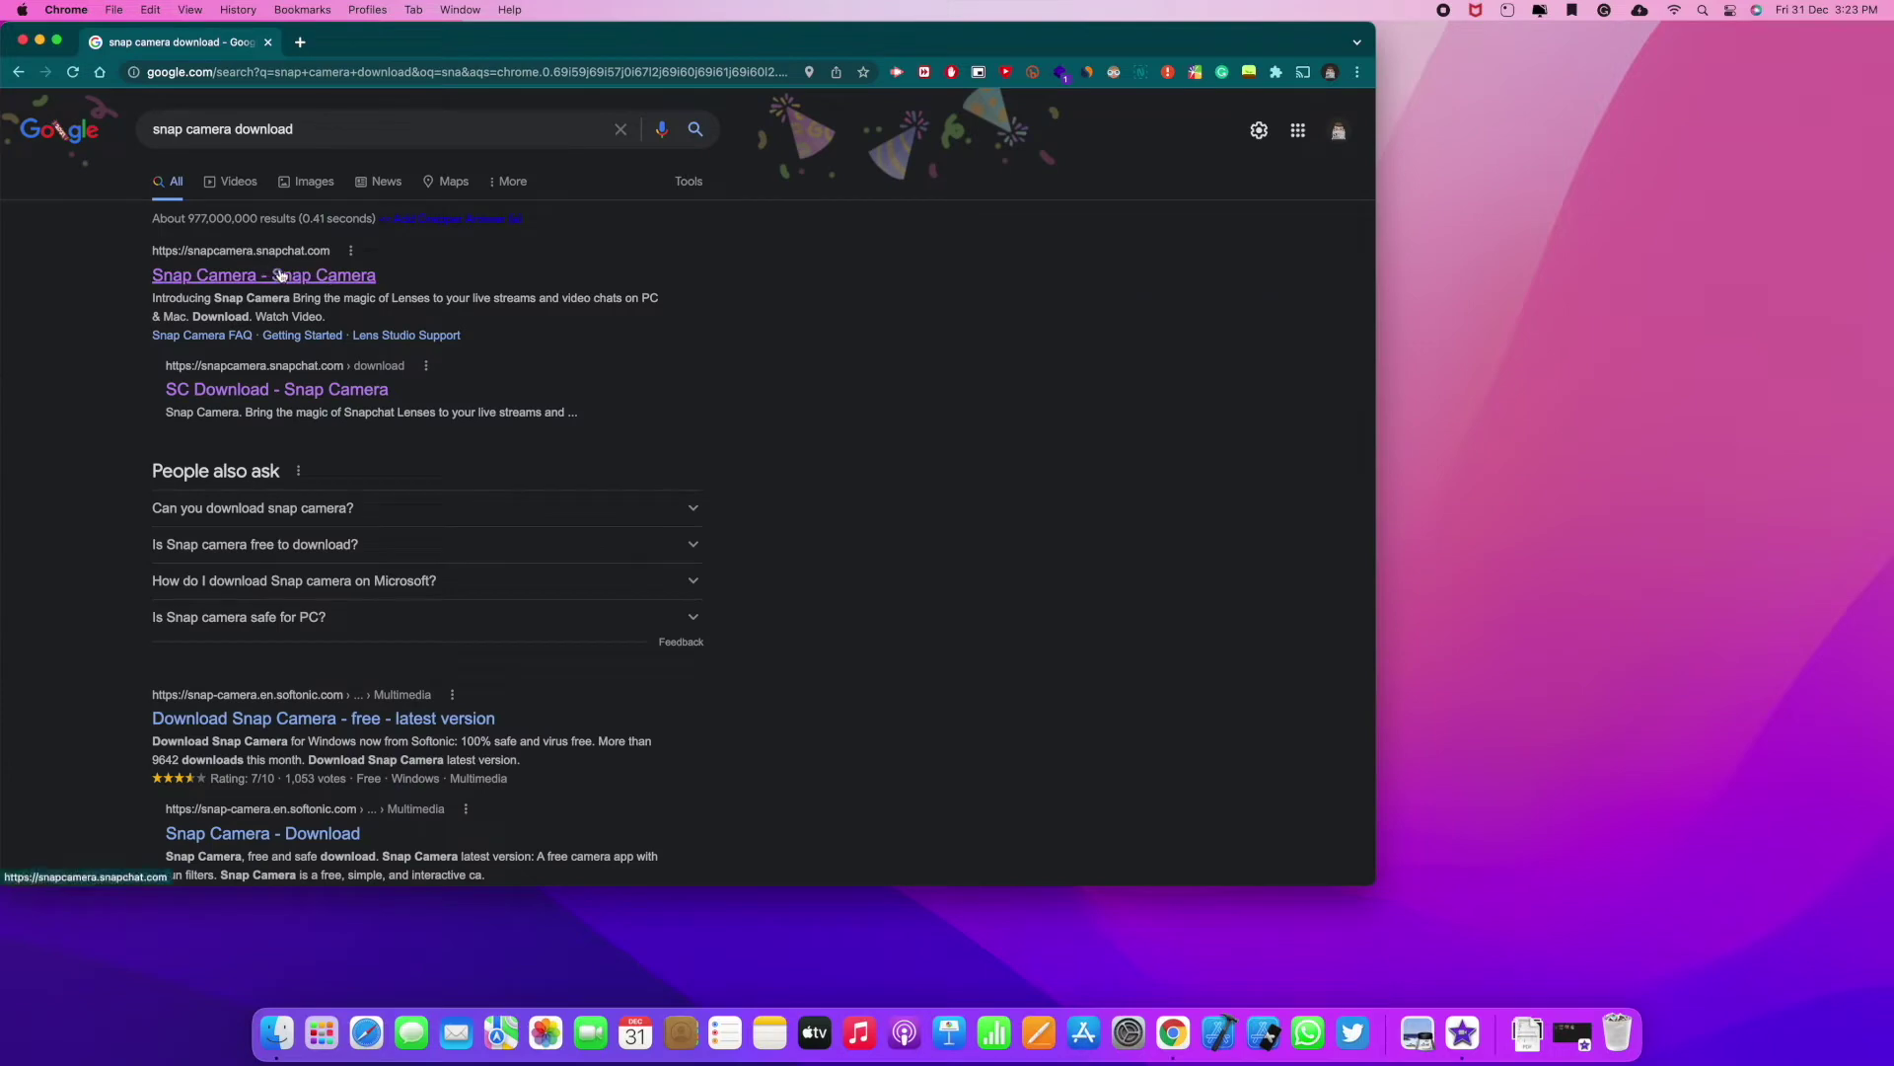
- Look through the Snap Camera home page and open its download page
scroll(431, 478, down, 5)
scroll(429, 477, down, 15)
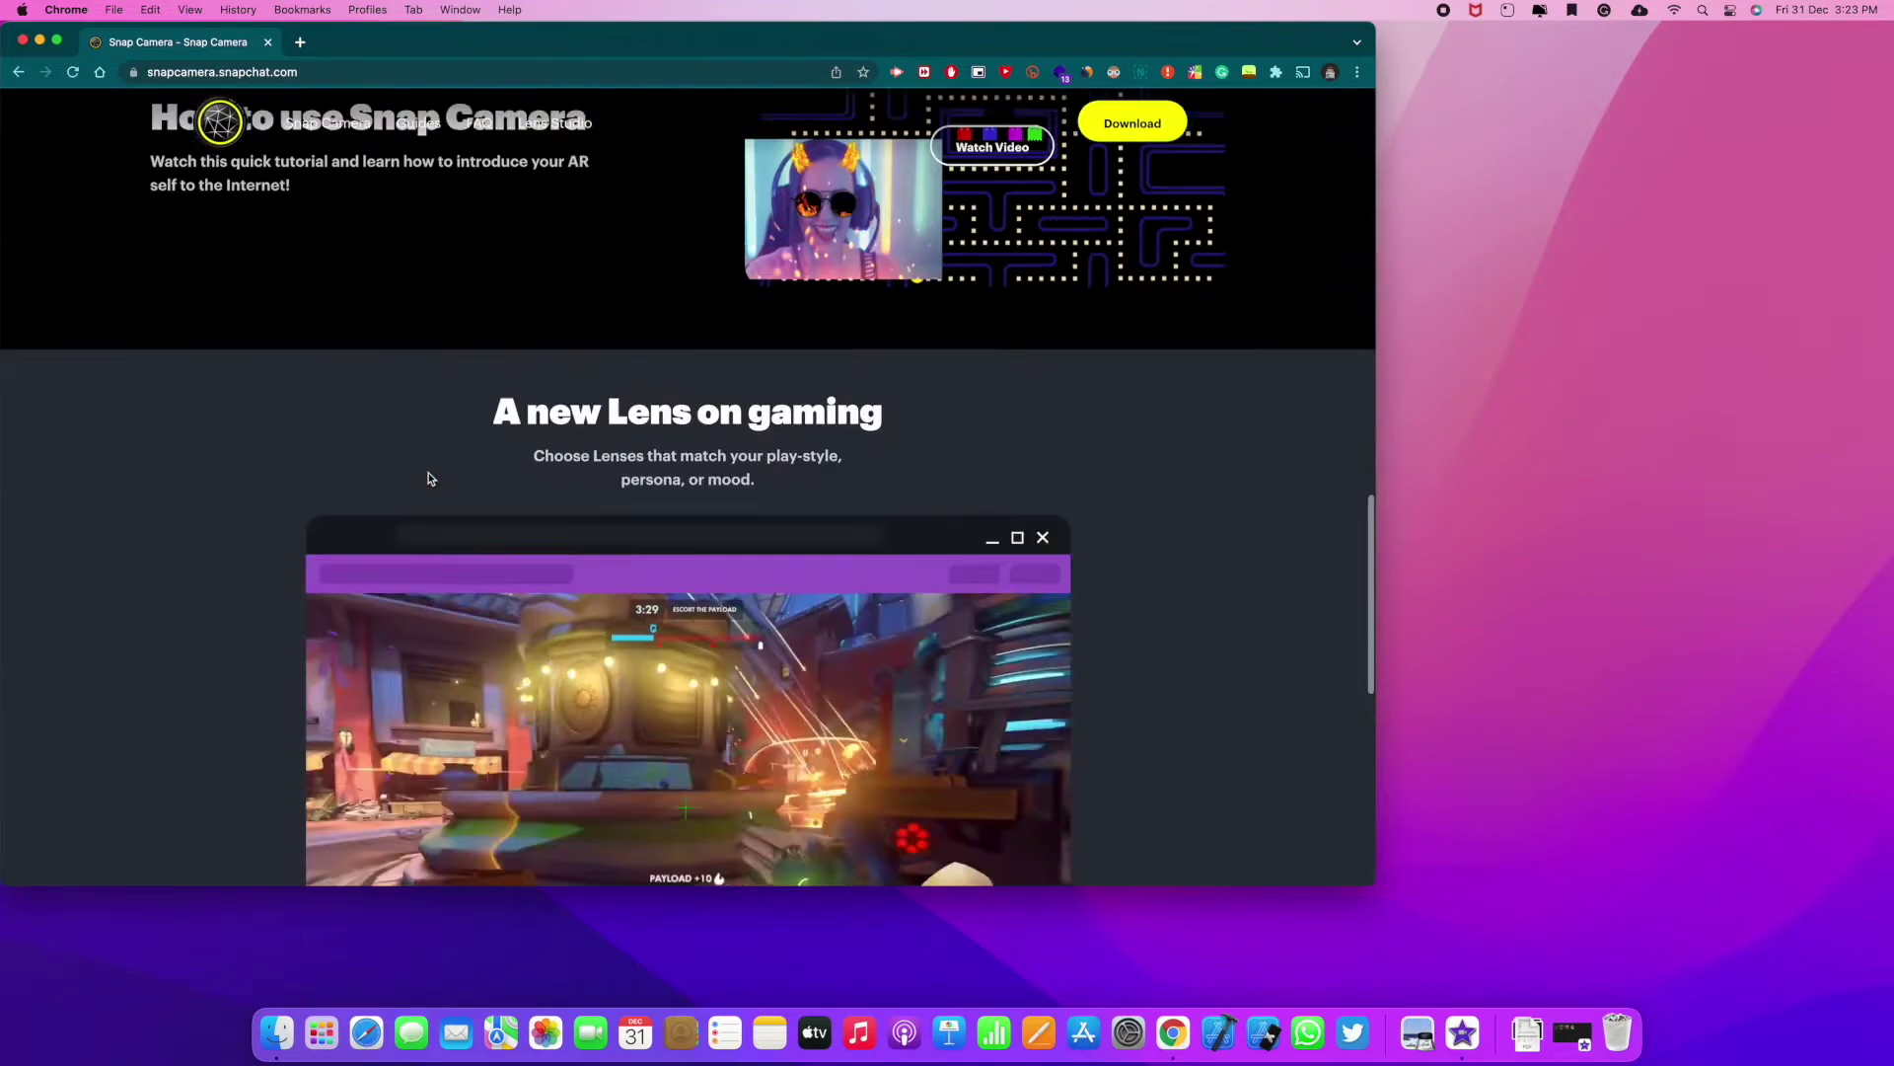
click(712, 482)
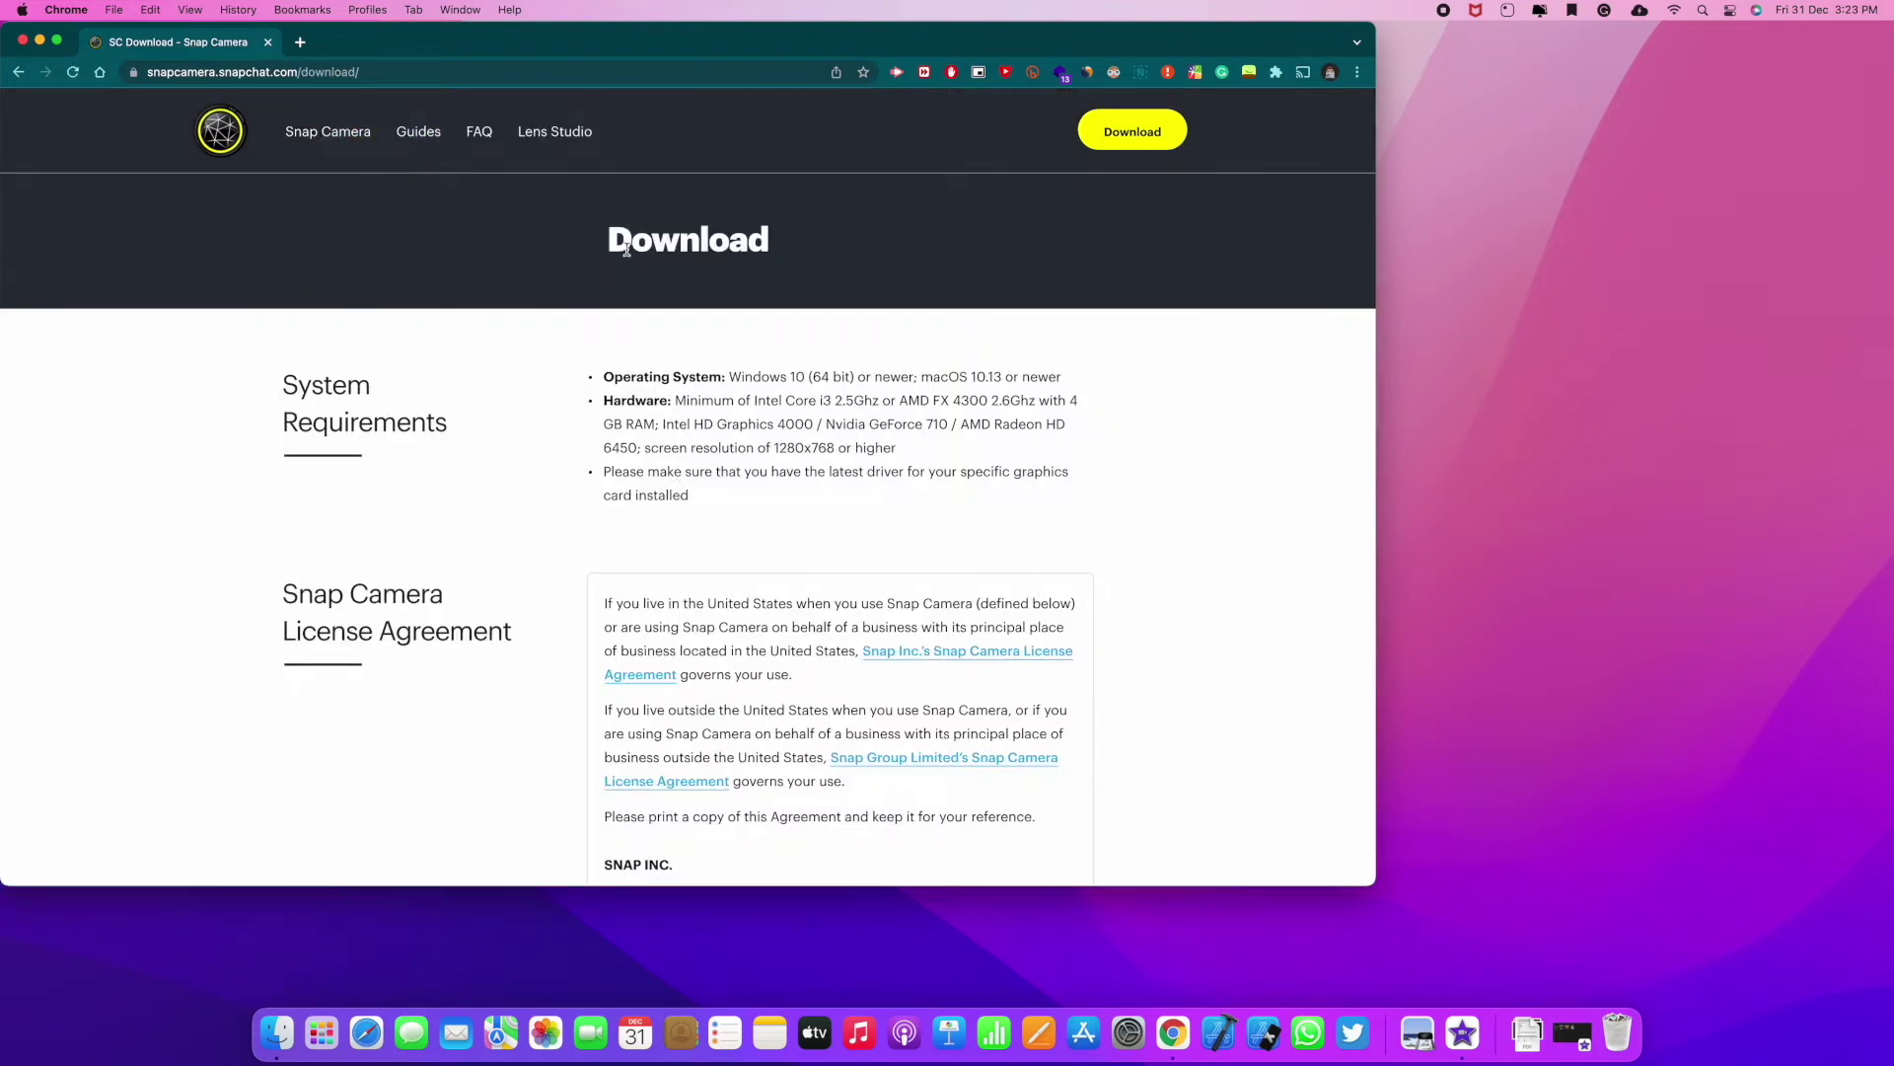
- Review the operating system and hardware requirements on the Snap Camera download page
drag(626, 248, 772, 233)
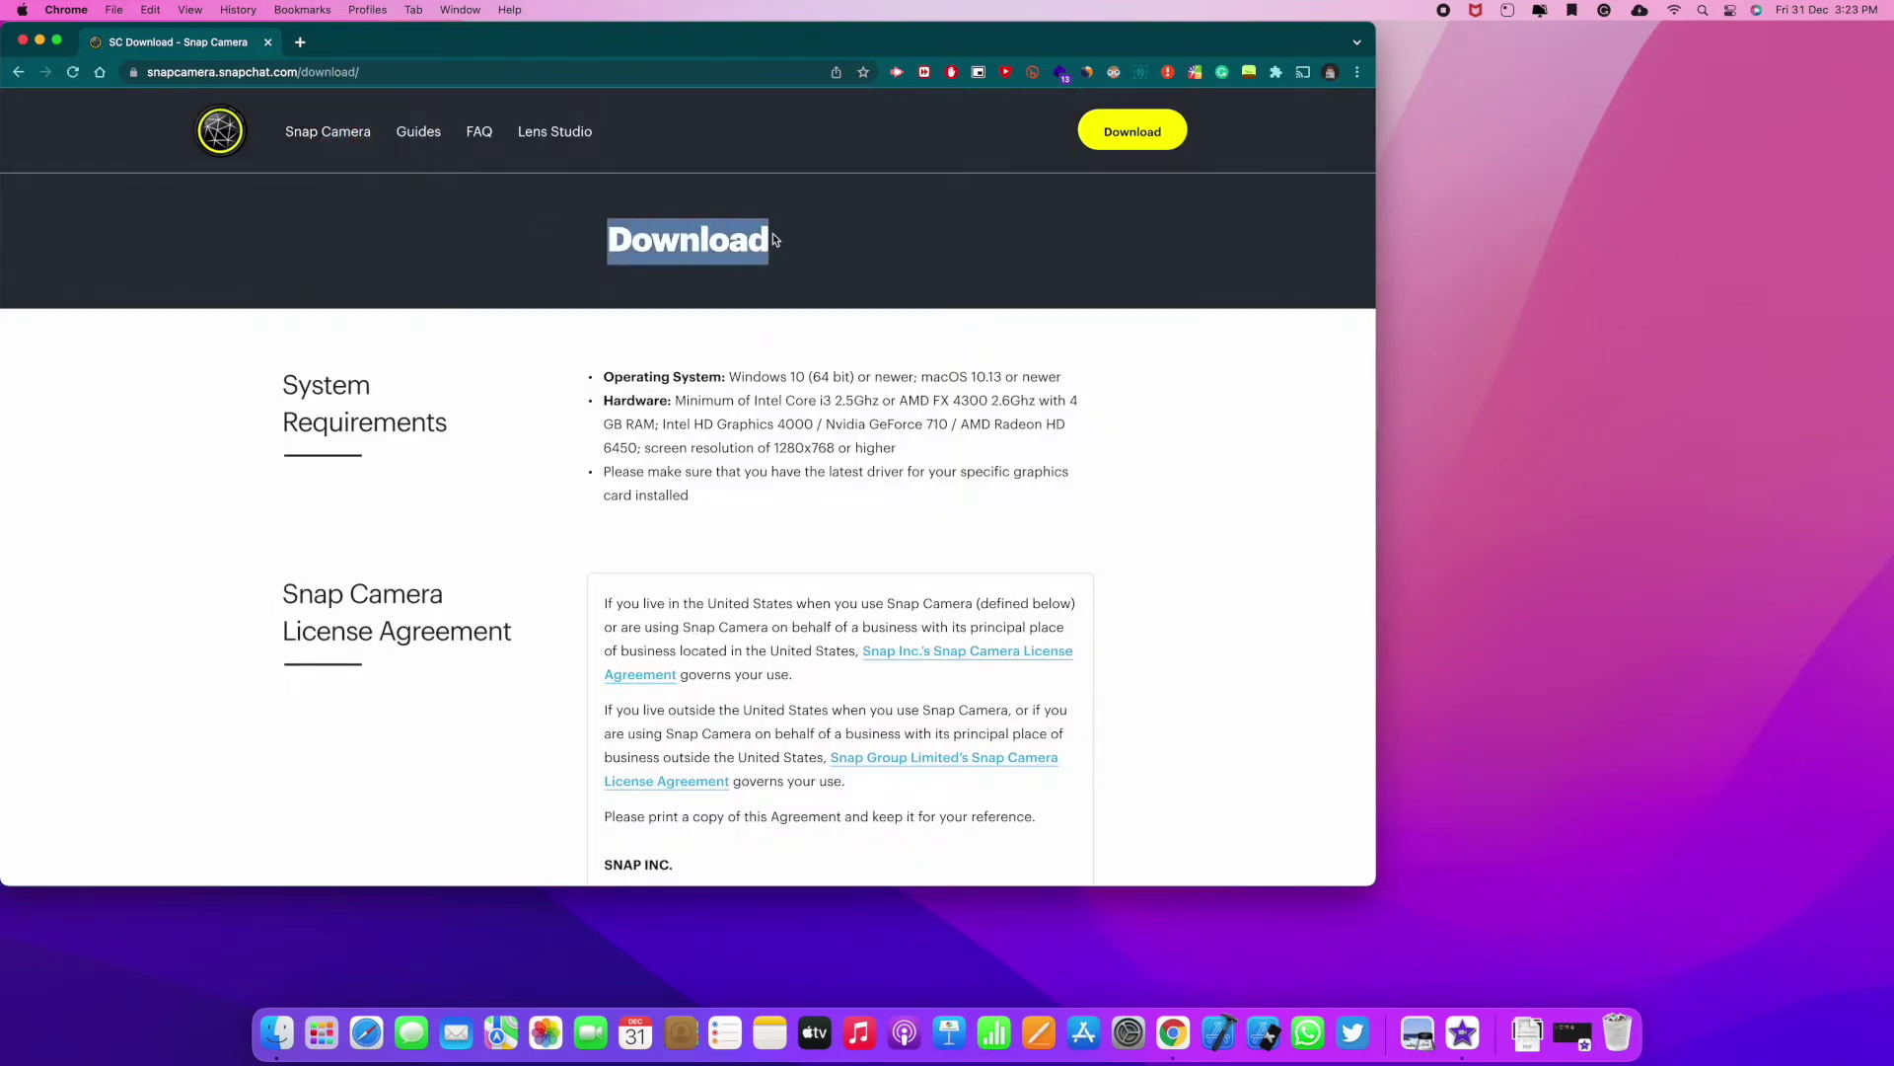
click(678, 314)
scroll(592, 296, down, 10)
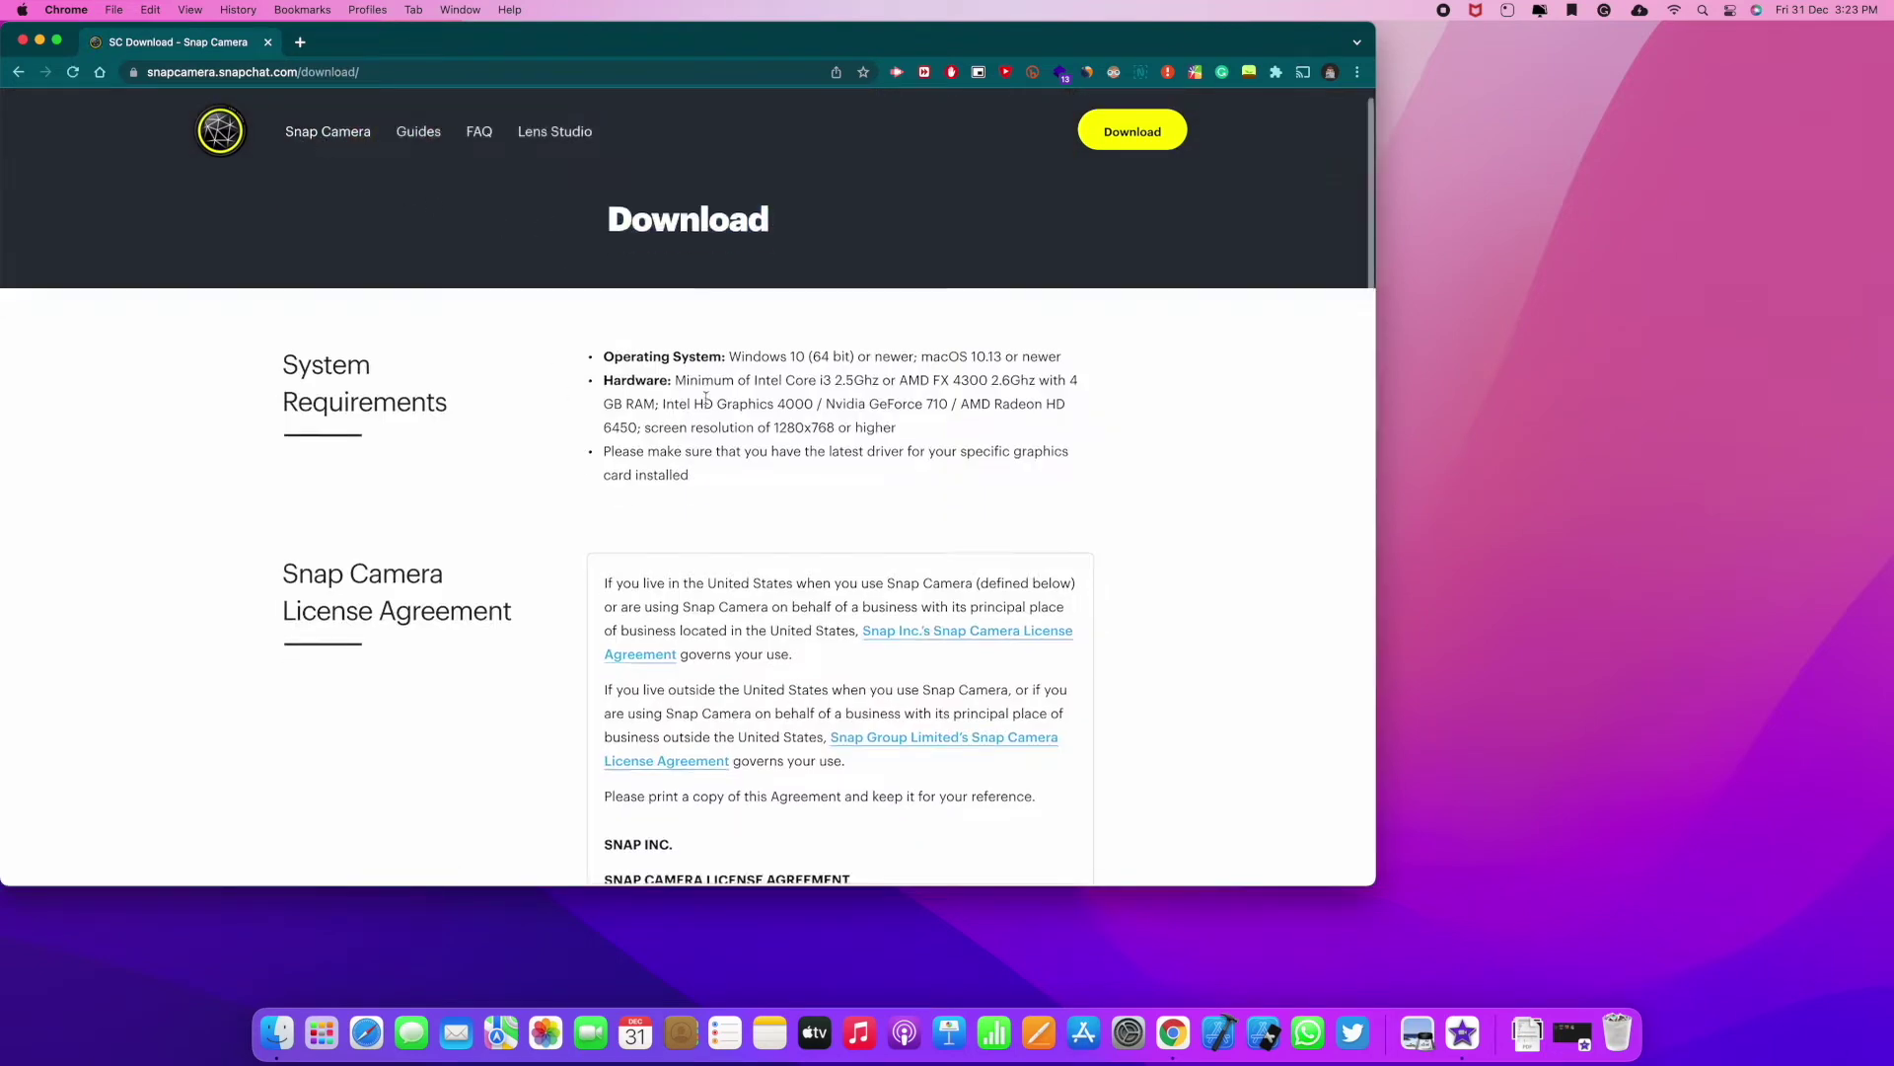
scroll(706, 402, up, 8)
scroll(707, 403, up, 3)
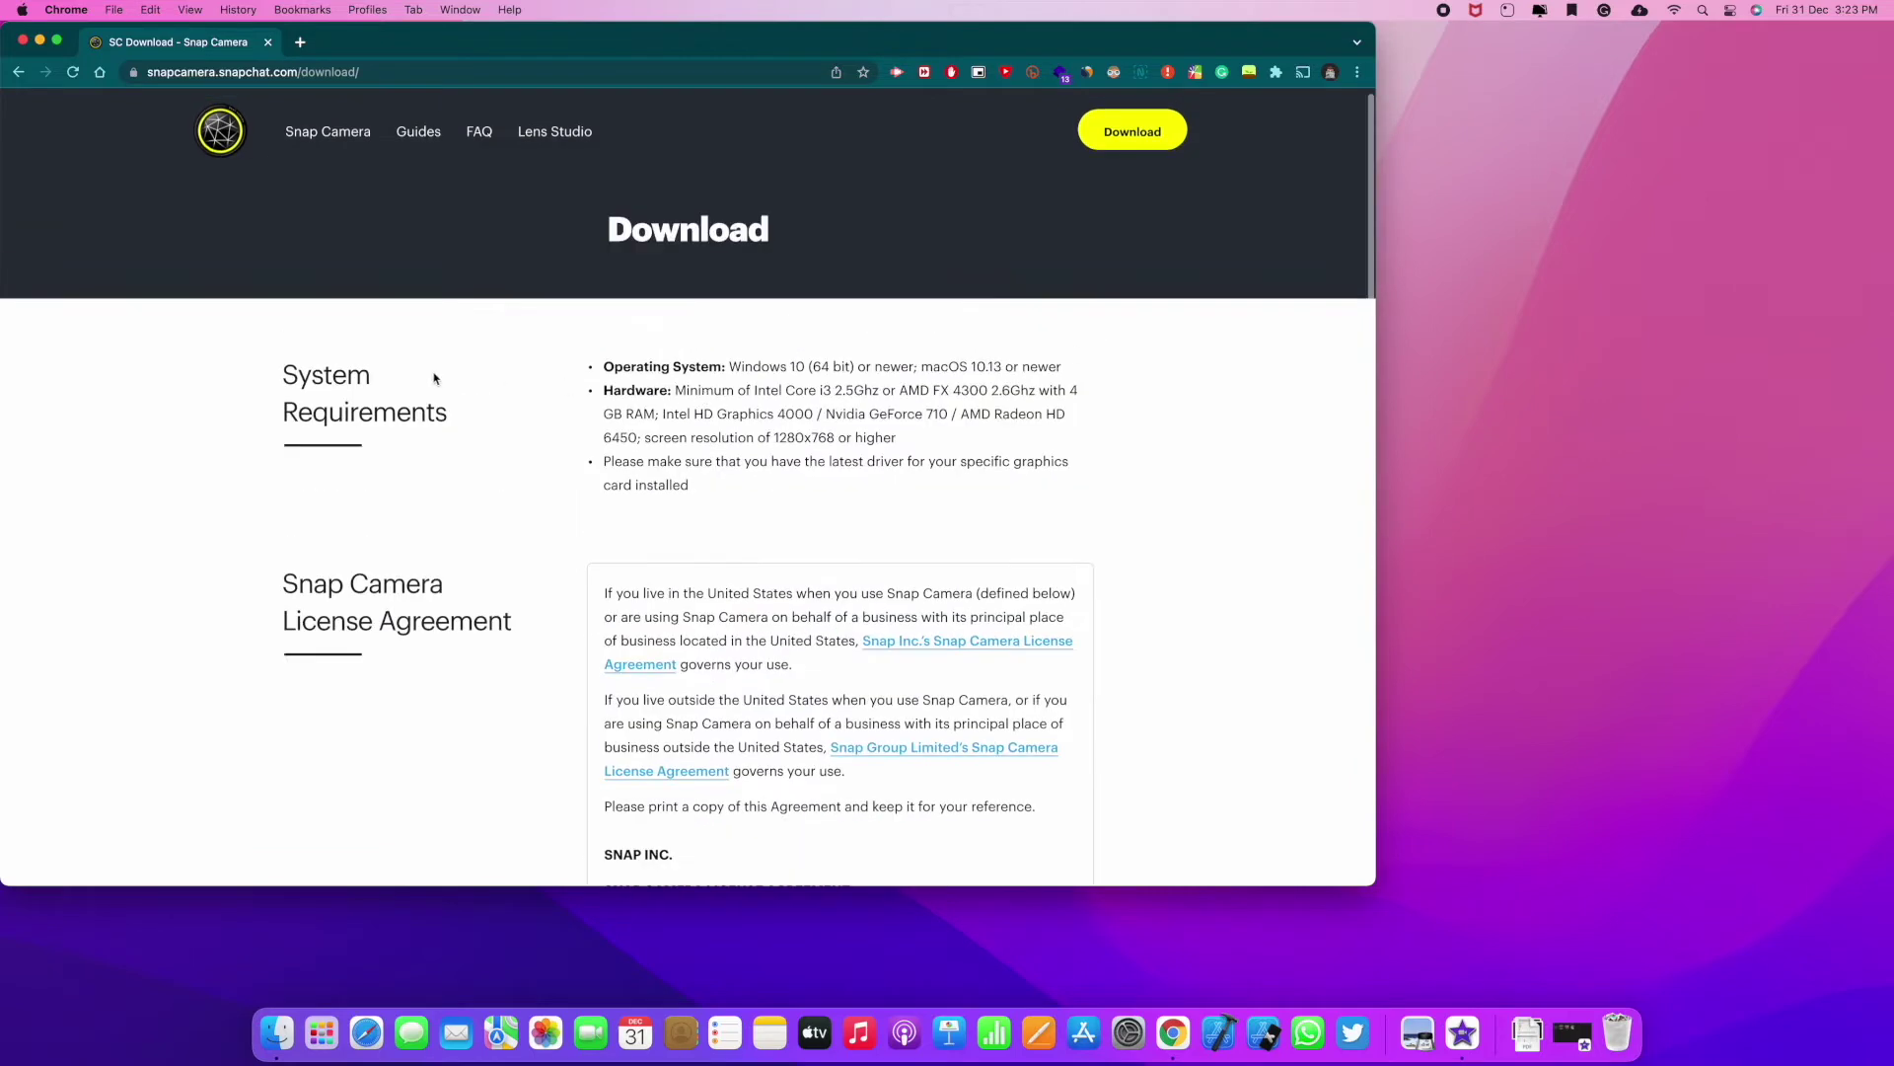
drag(283, 377, 381, 381)
click(436, 426)
drag(604, 362, 738, 491)
click(738, 491)
- Accept the privacy policy and license agreement, complete the robot check, and download Snap Camera for Mac
scroll(738, 491, down, 10)
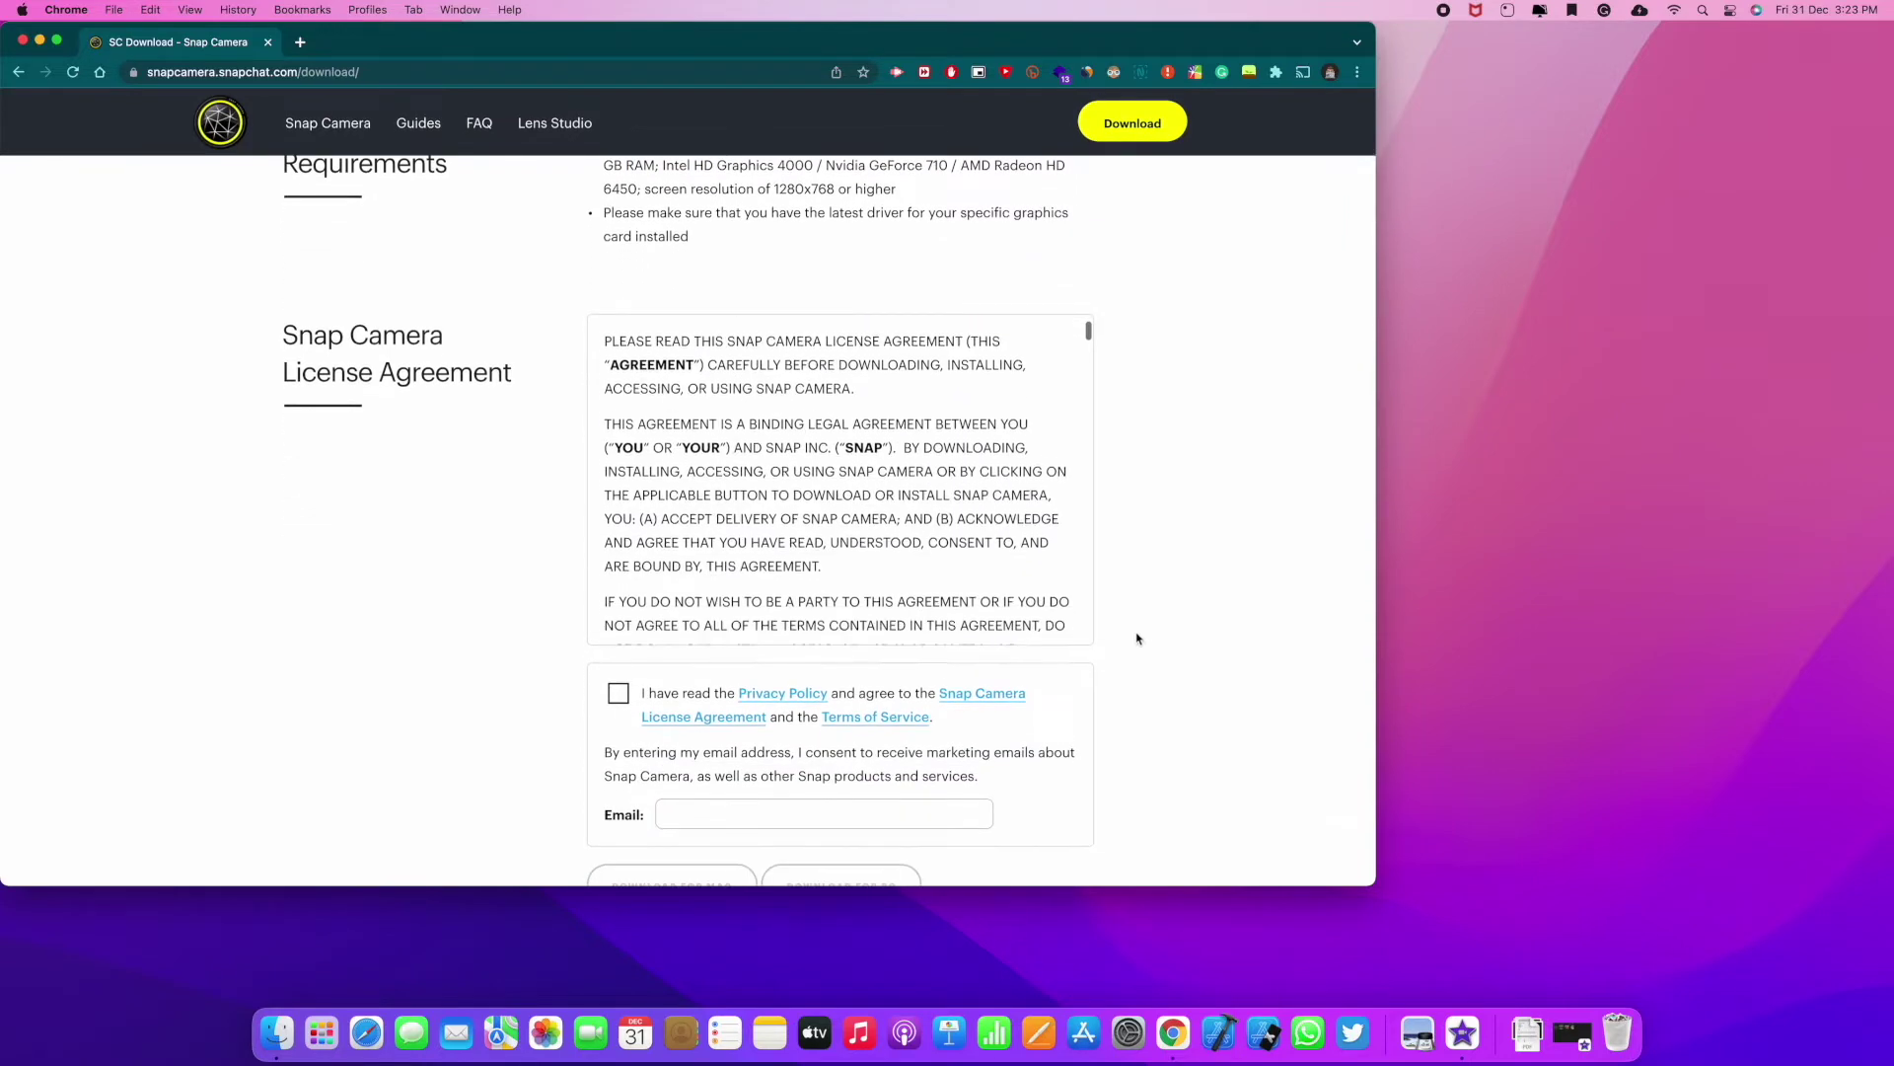
scroll(1135, 634, down, 2)
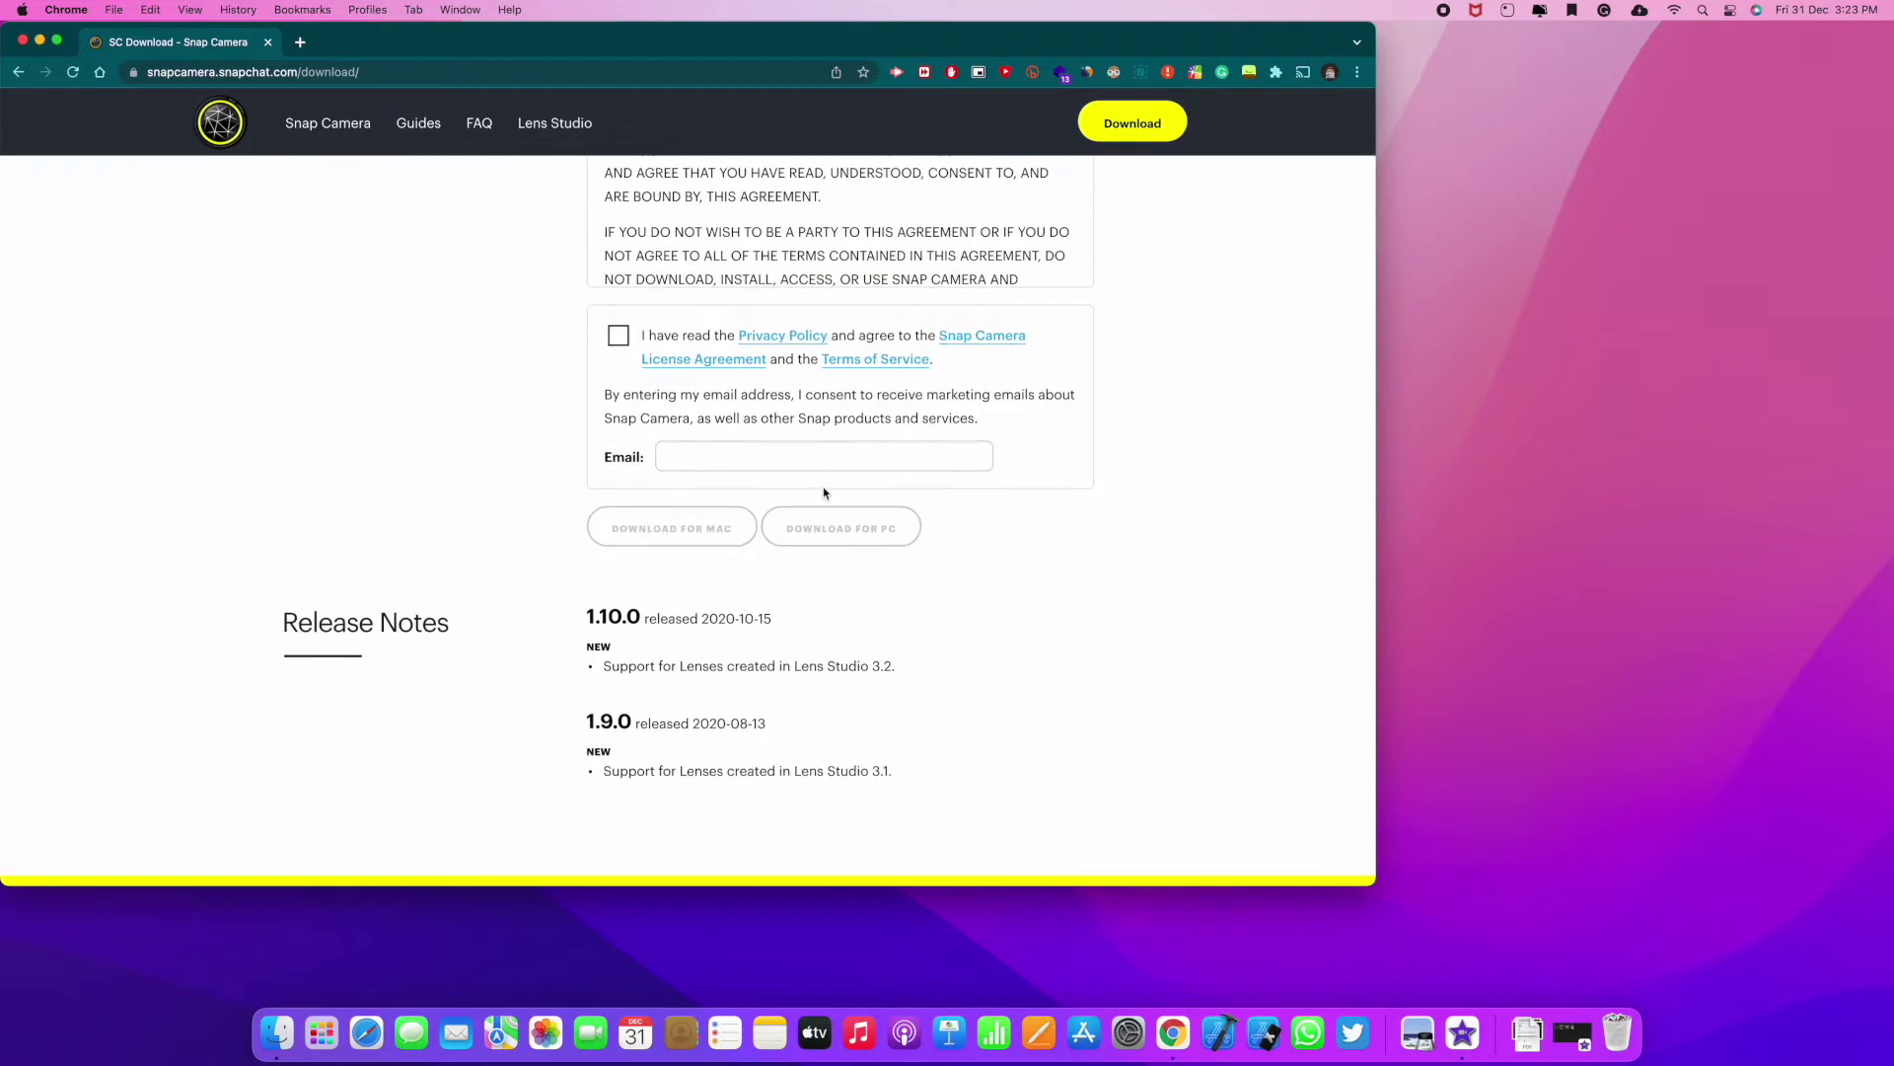
click(619, 336)
click(627, 515)
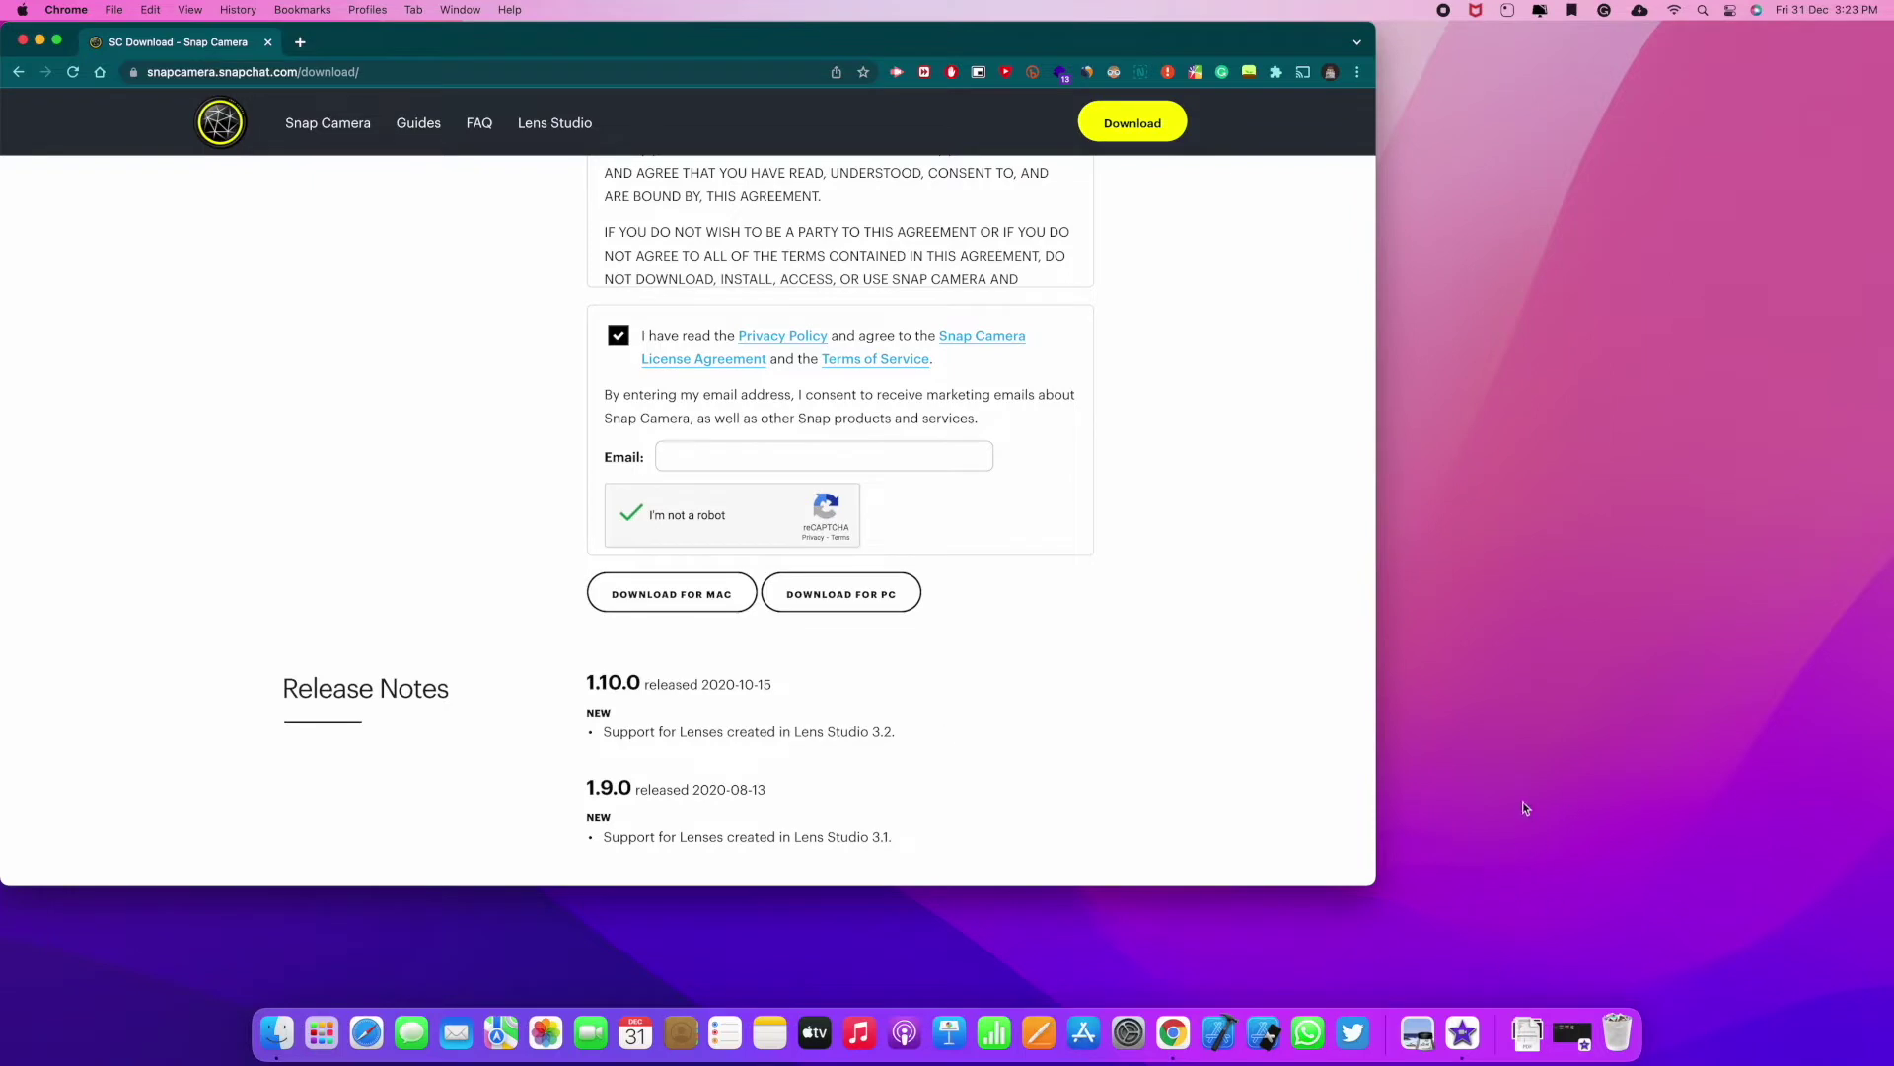
click(694, 598)
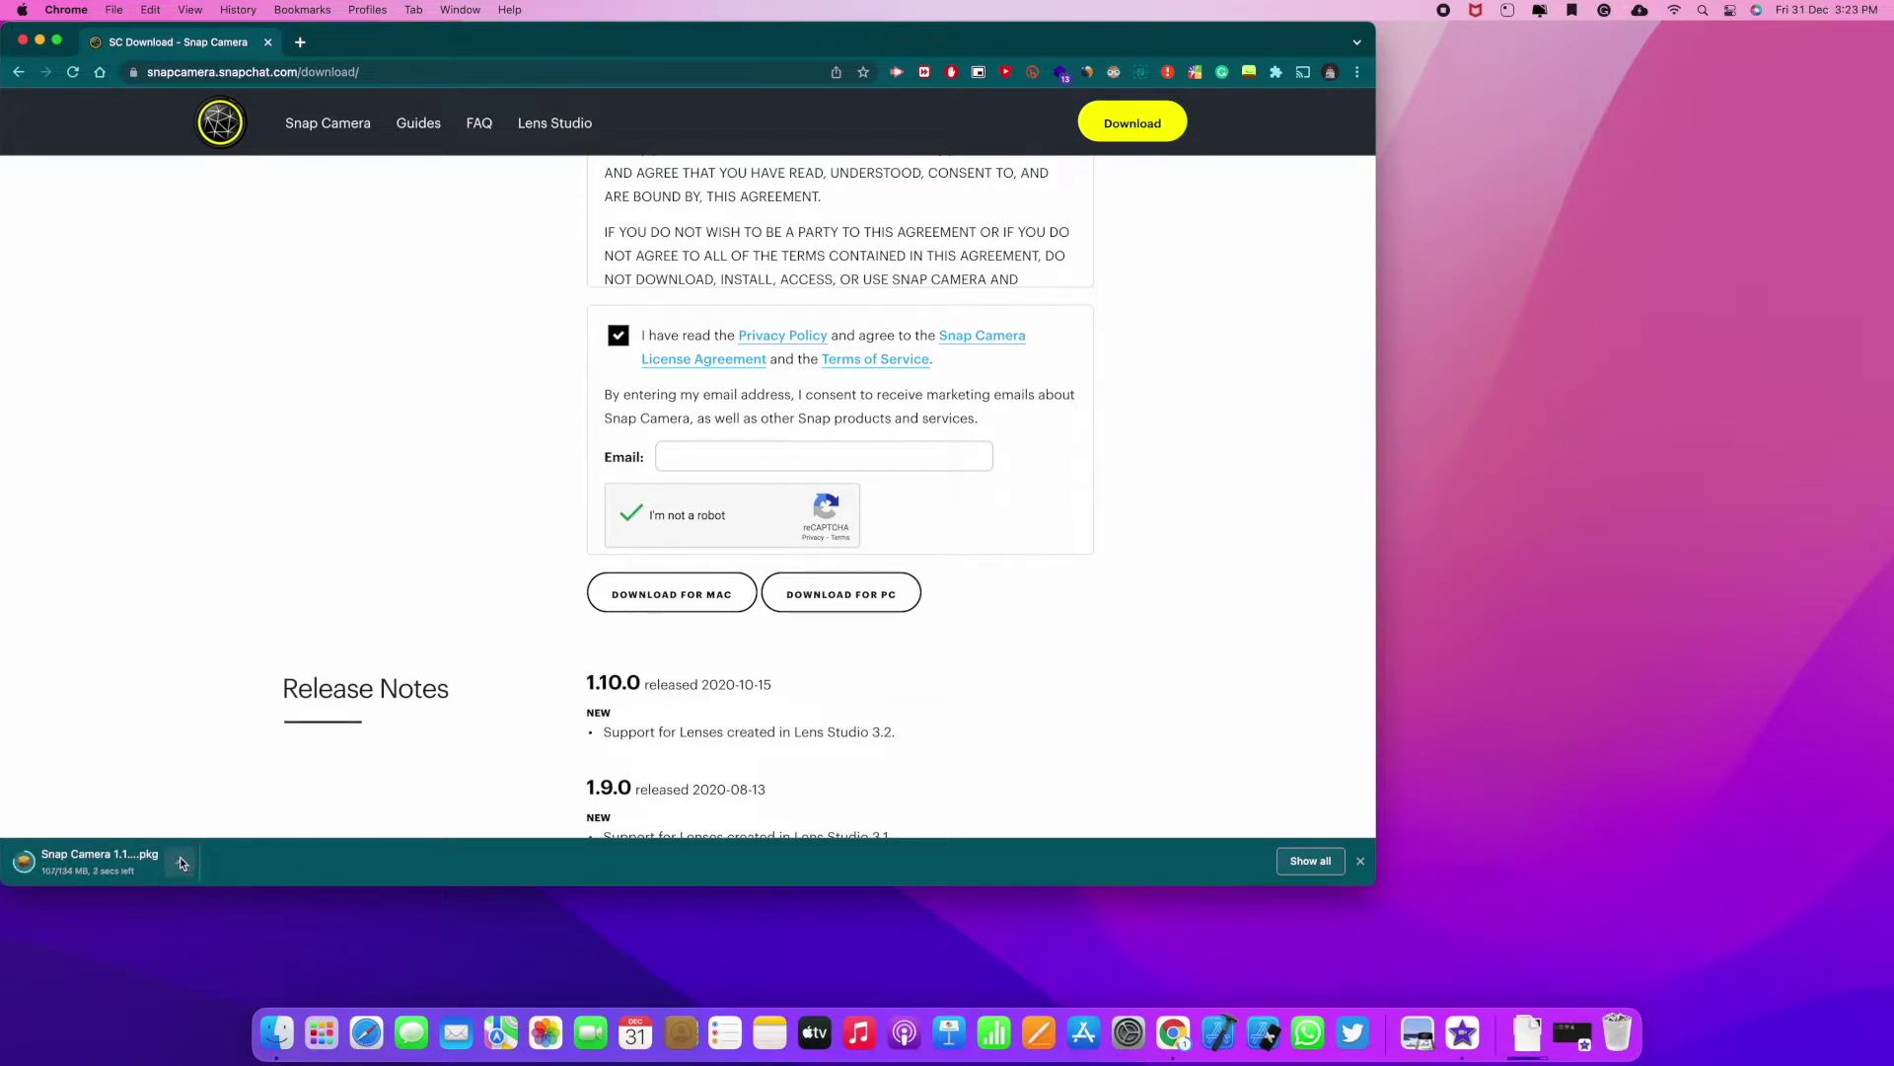
- Run the downloaded Snap Camera package as a standard install, authorizing it with the account password
click(85, 863)
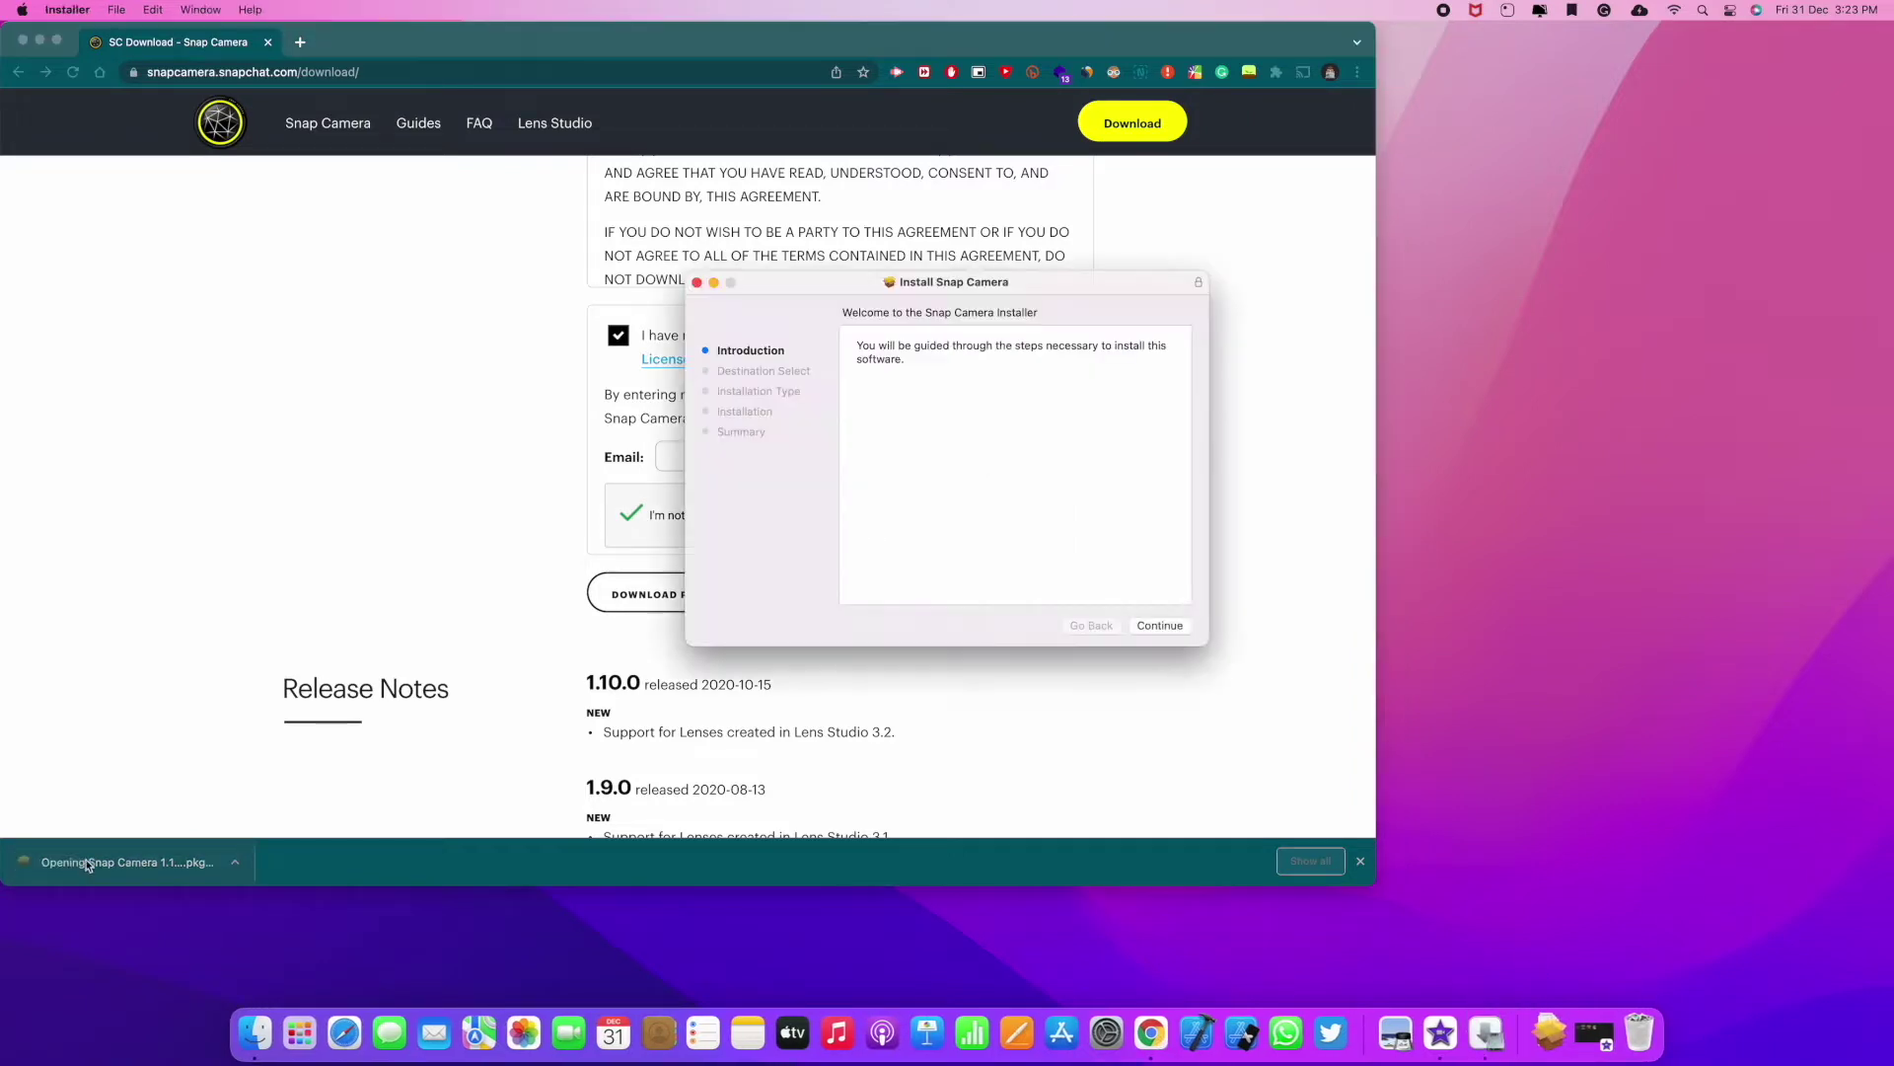
click(1160, 626)
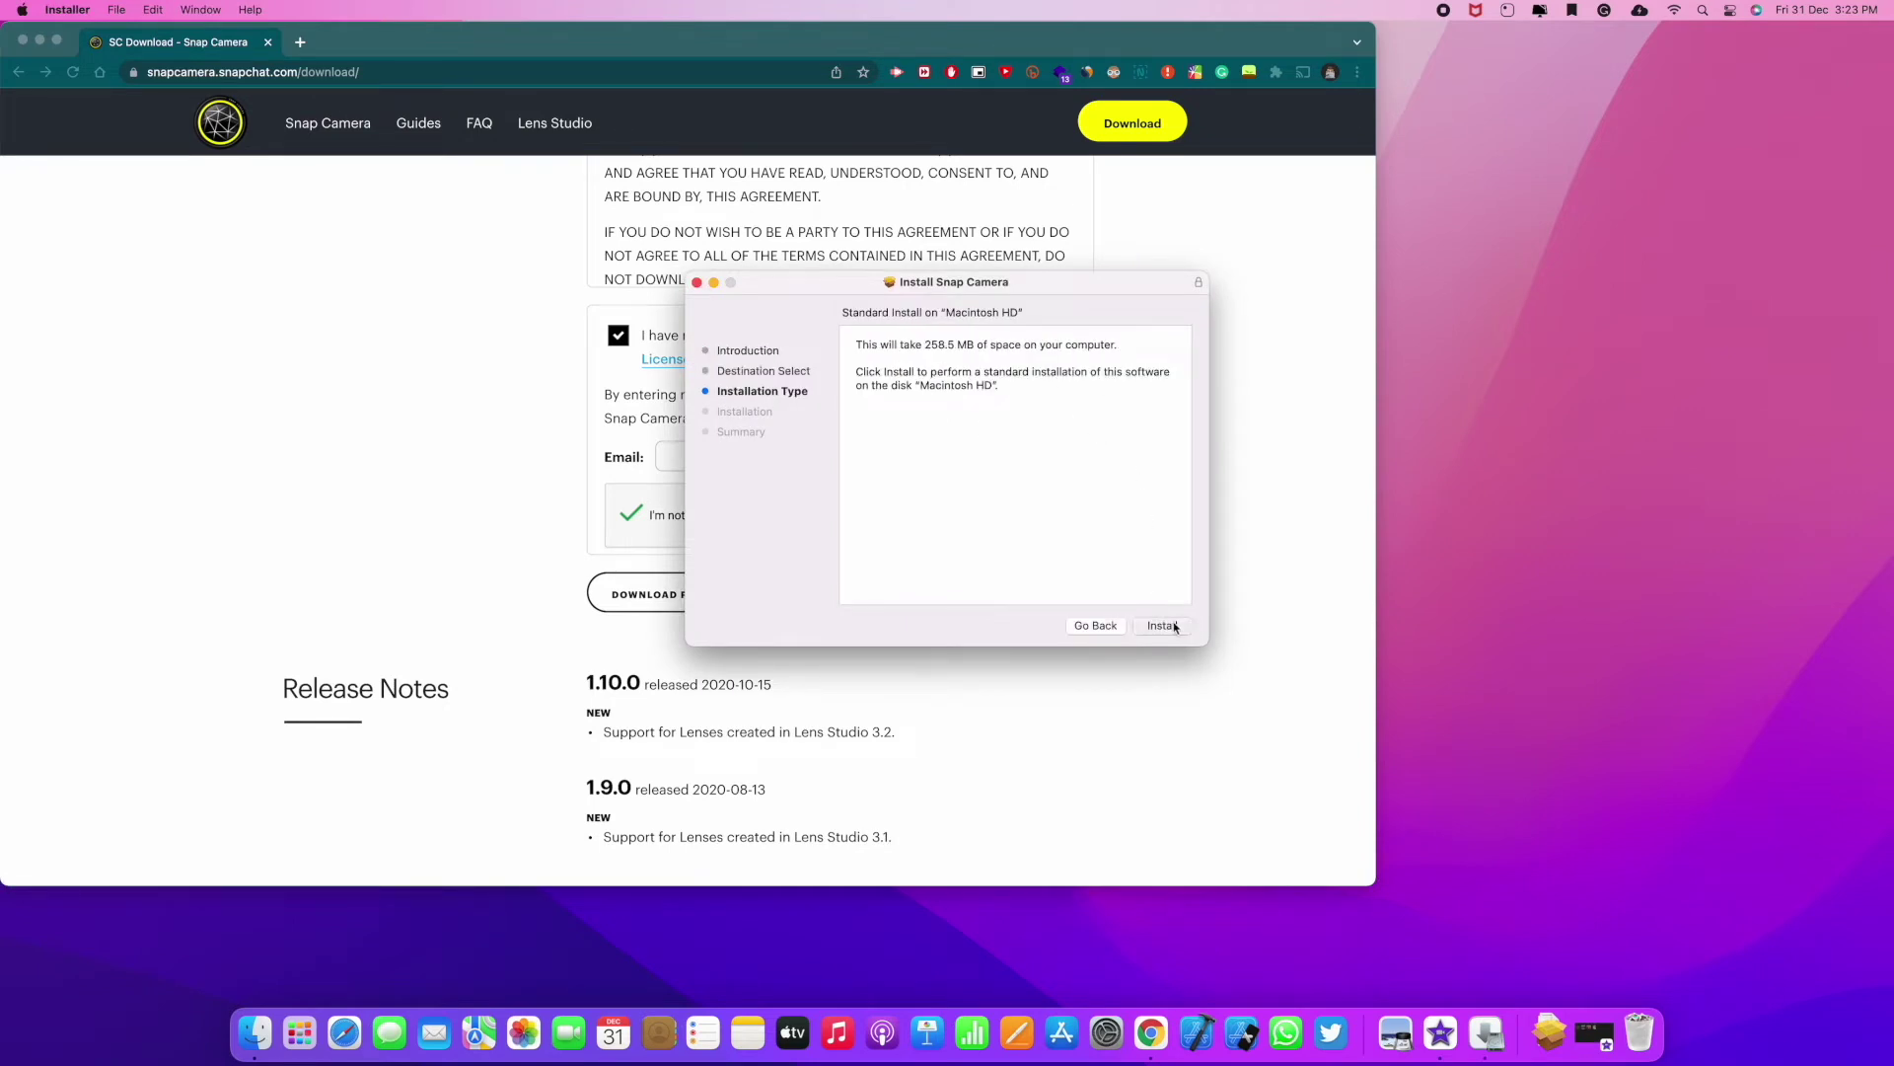
click(1162, 625)
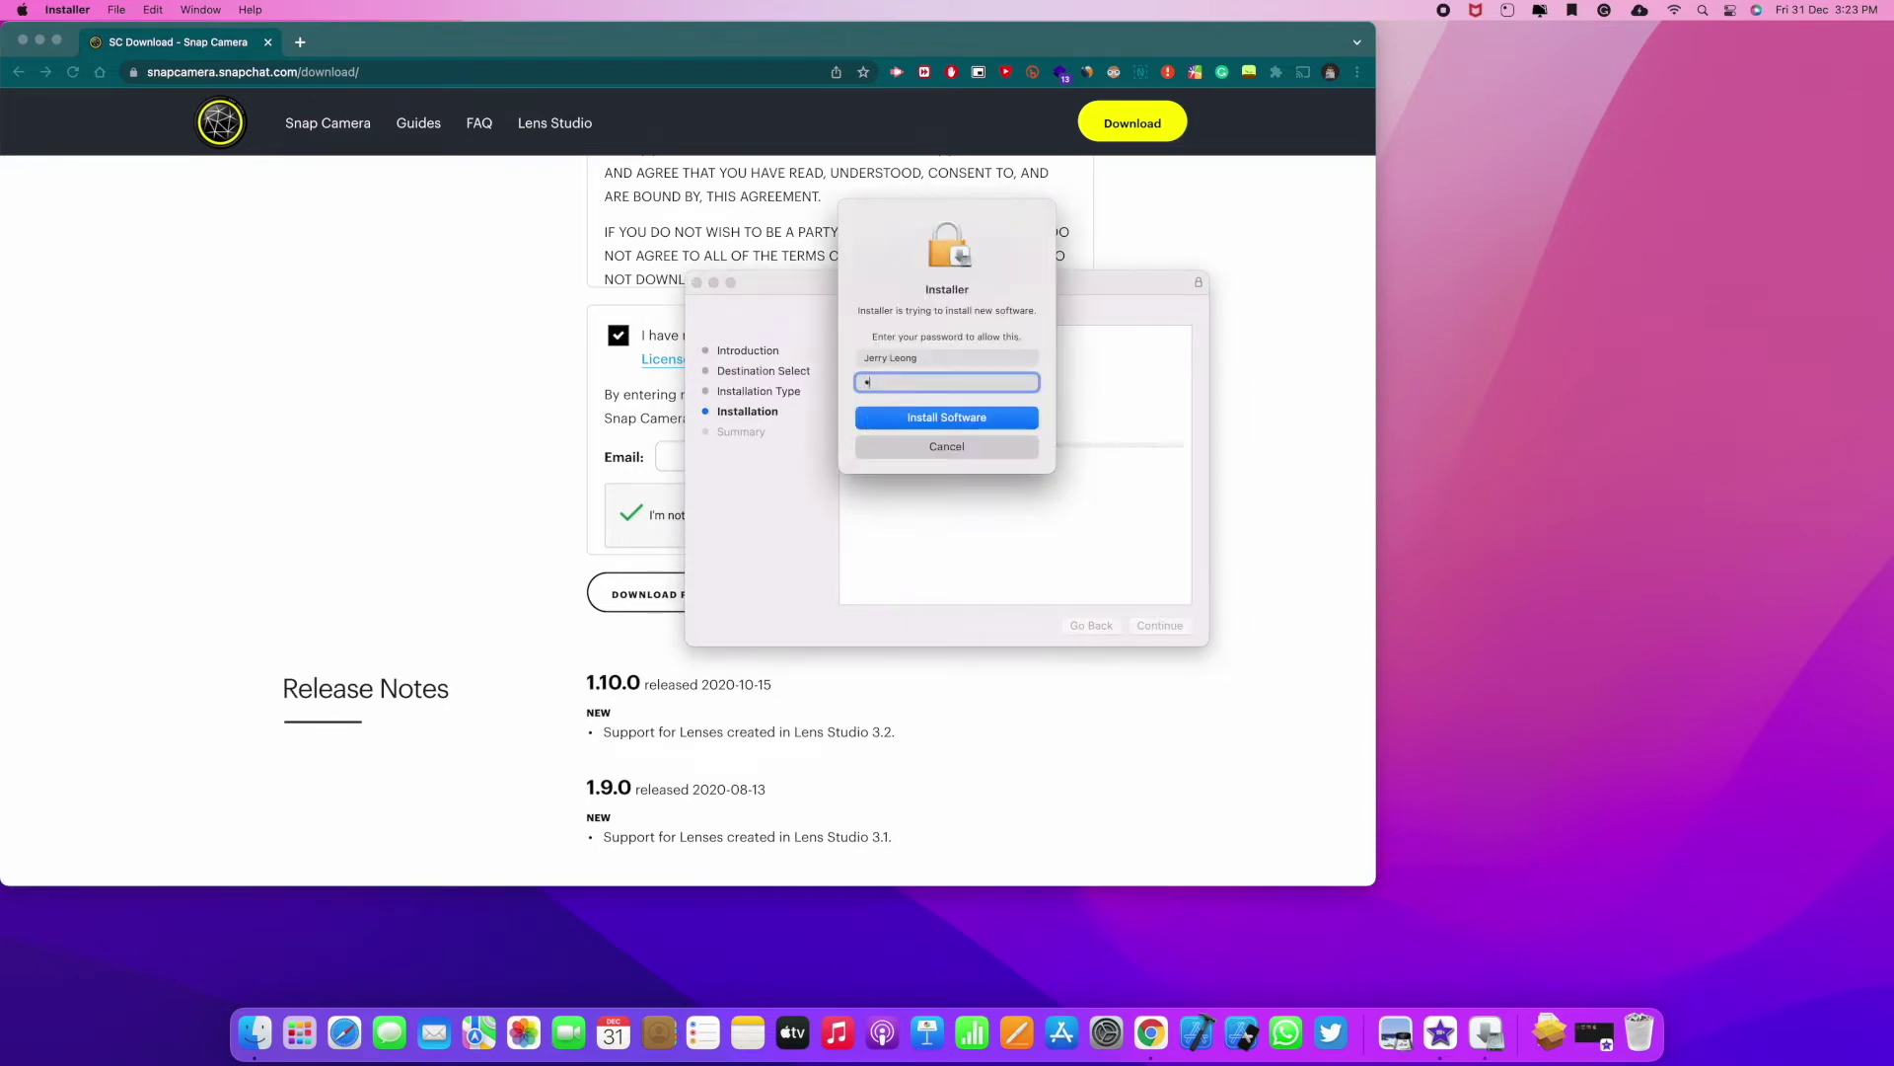
click(866, 422)
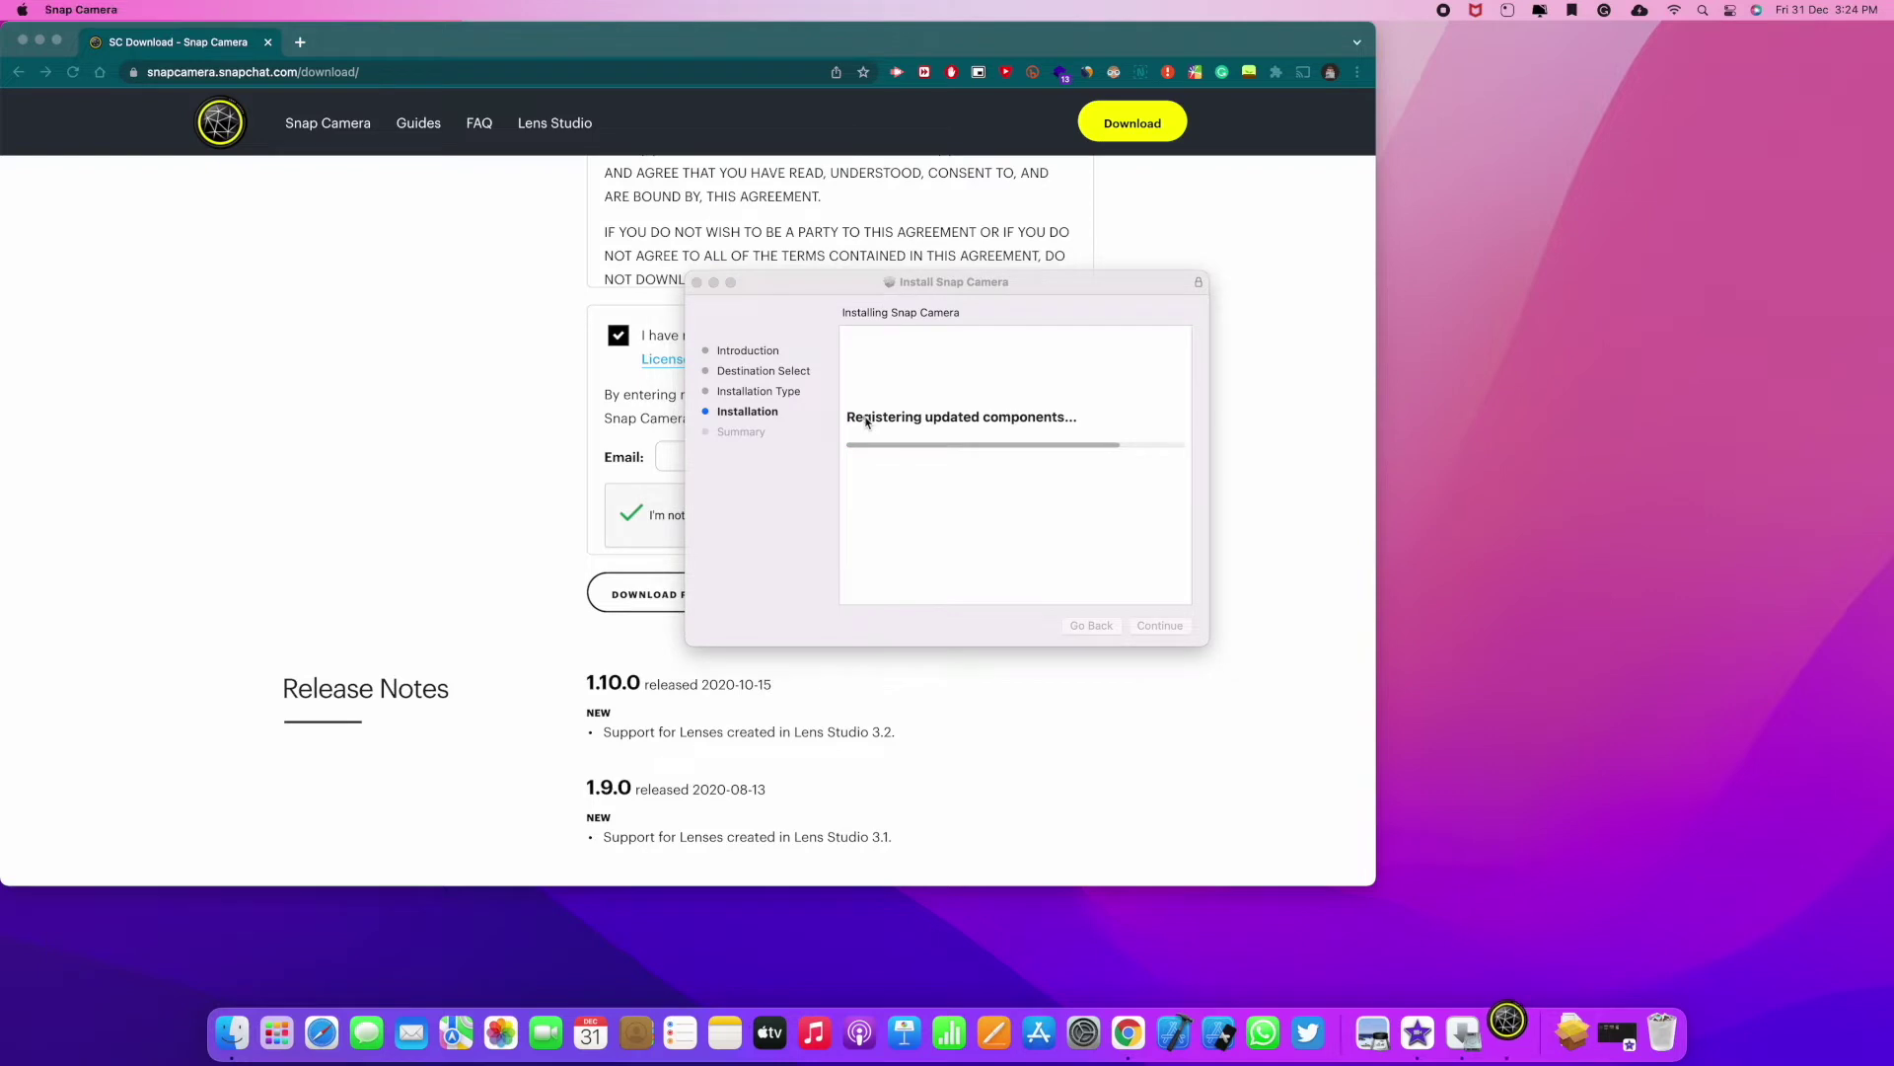
- Launch Snap Camera and complete its welcome introduction
click(1508, 1032)
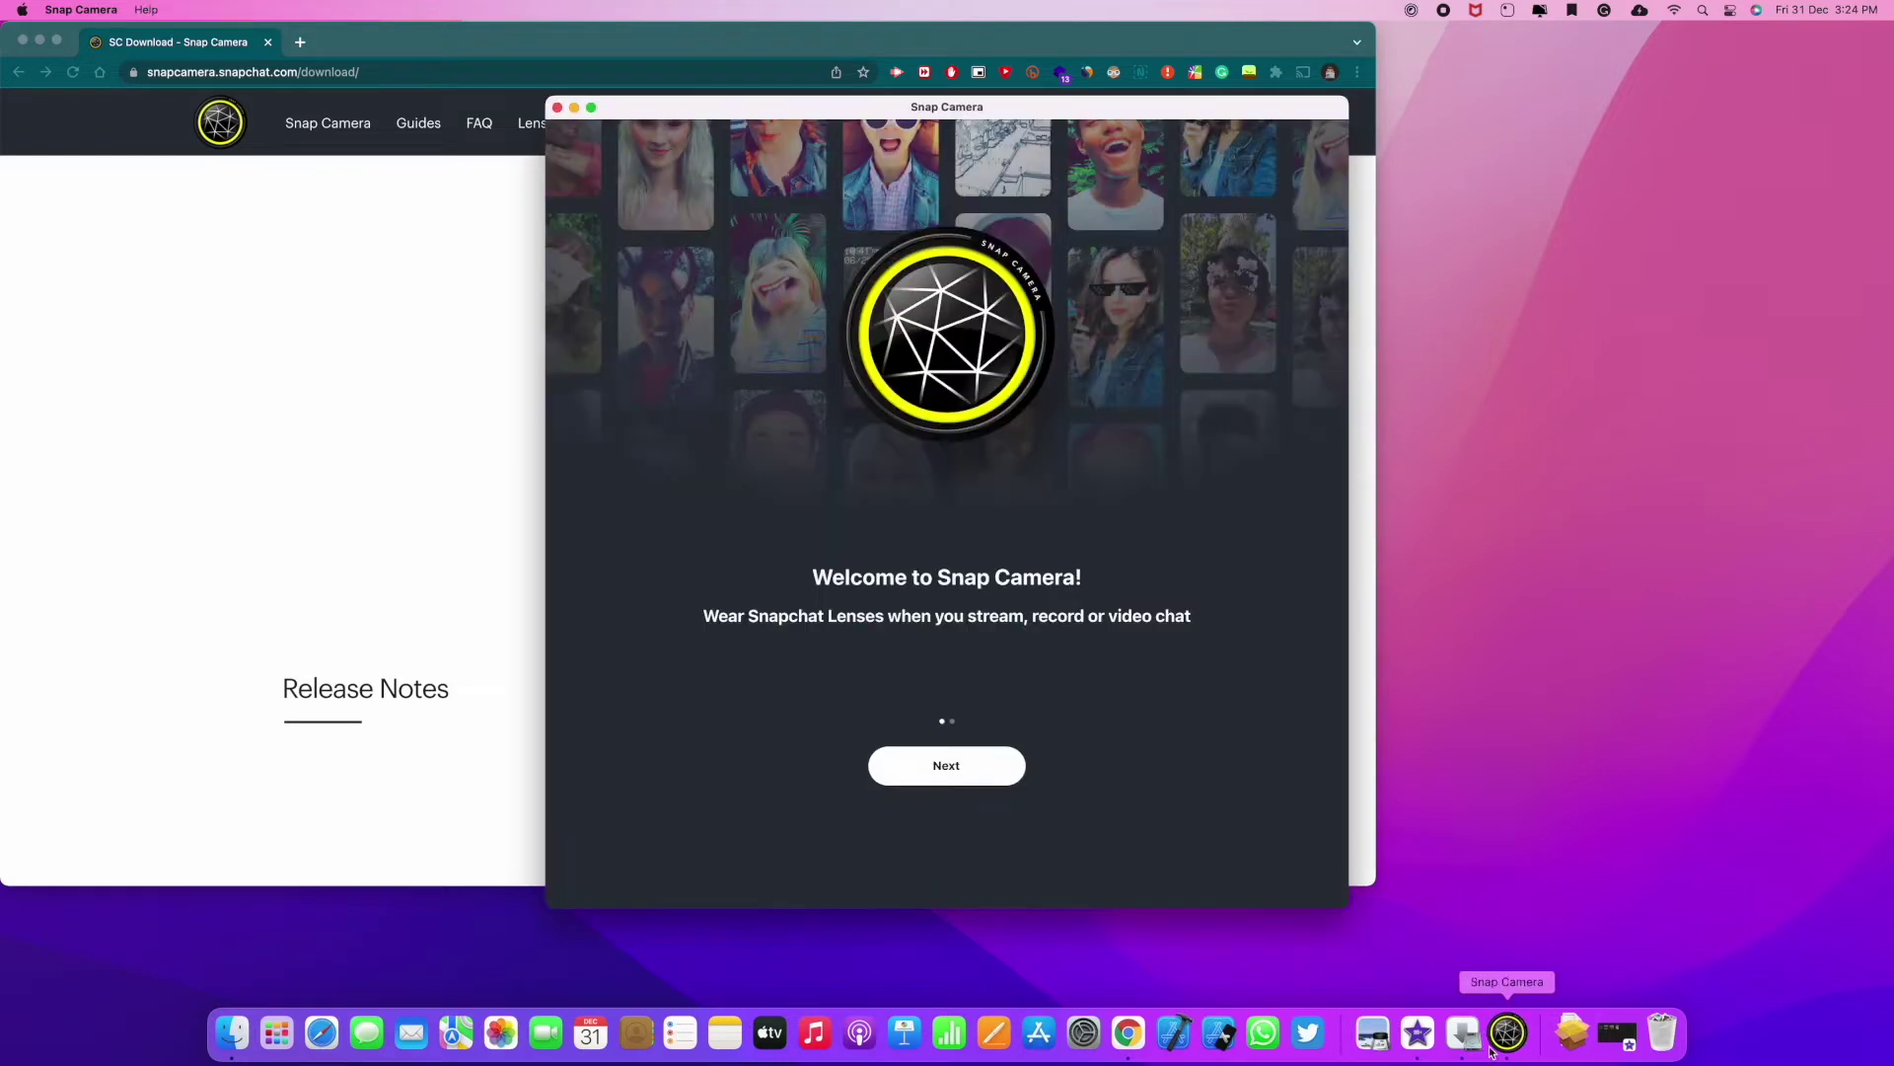
click(991, 770)
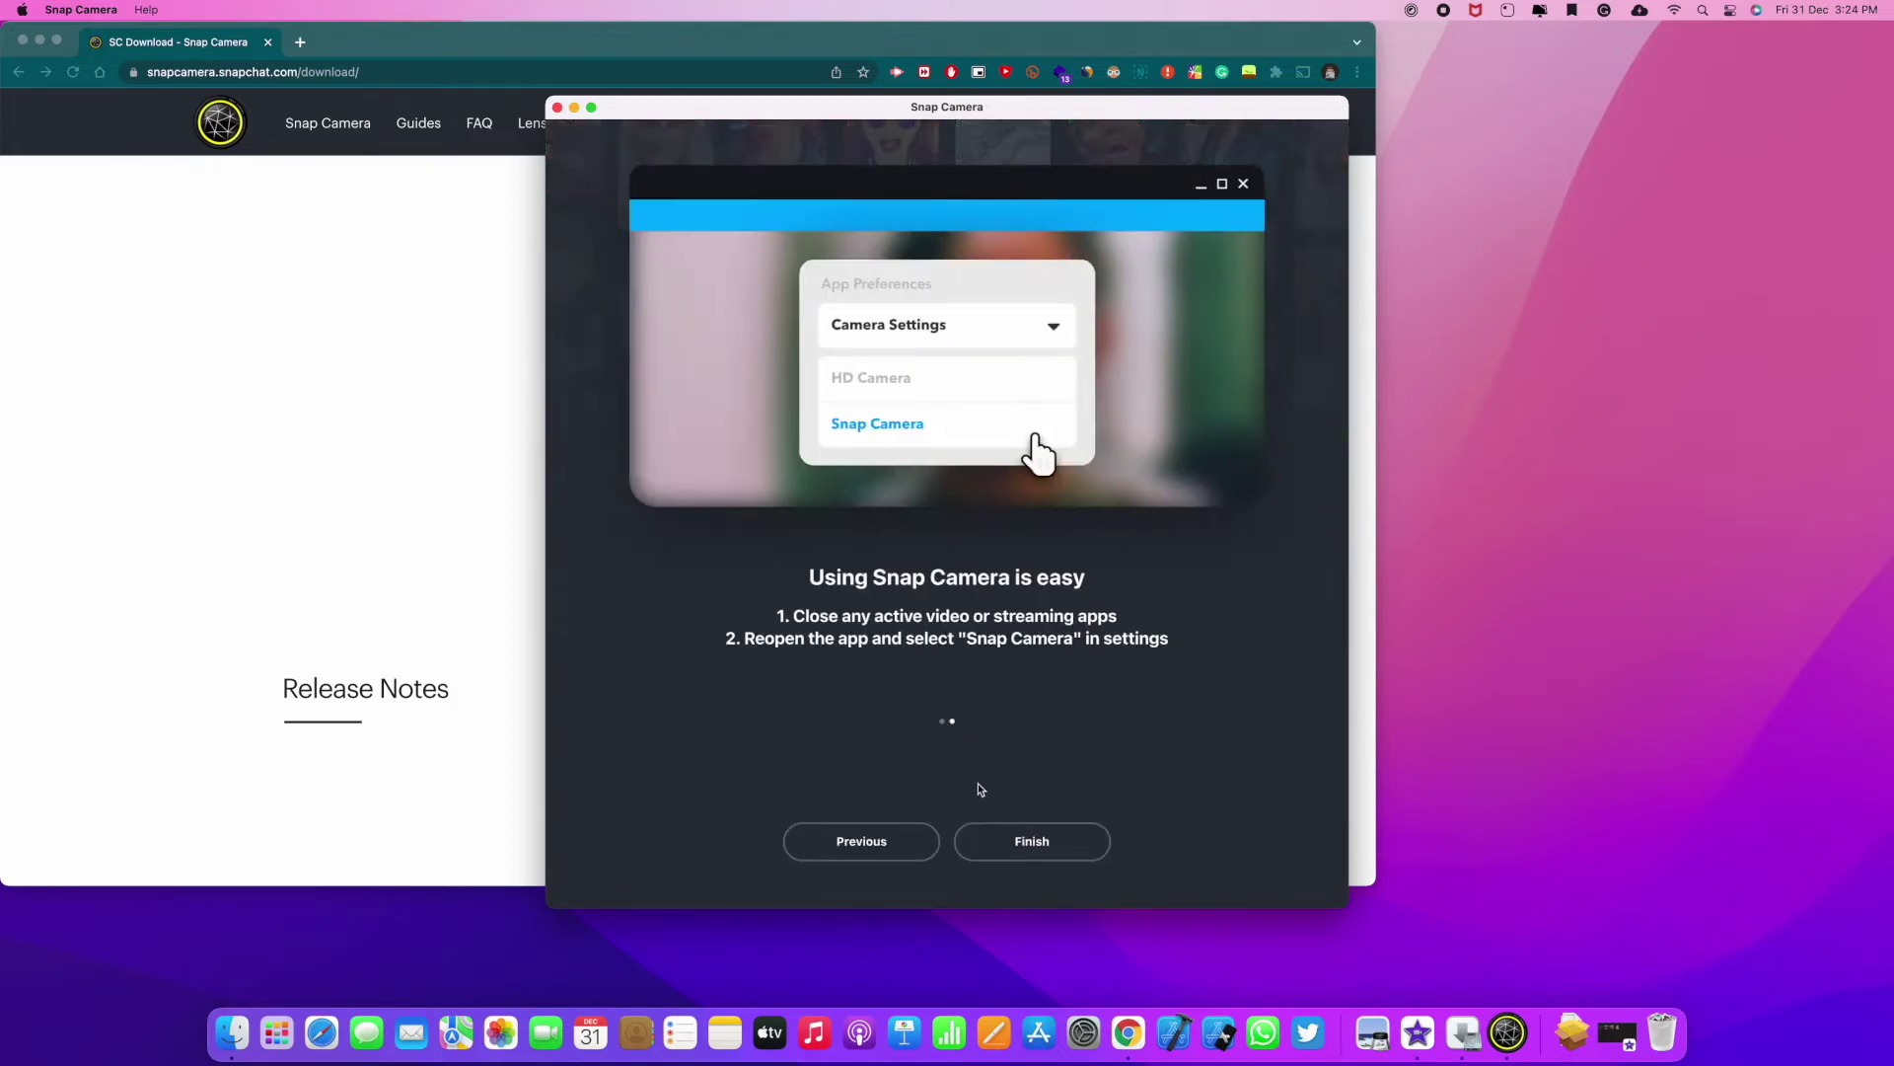
click(1085, 845)
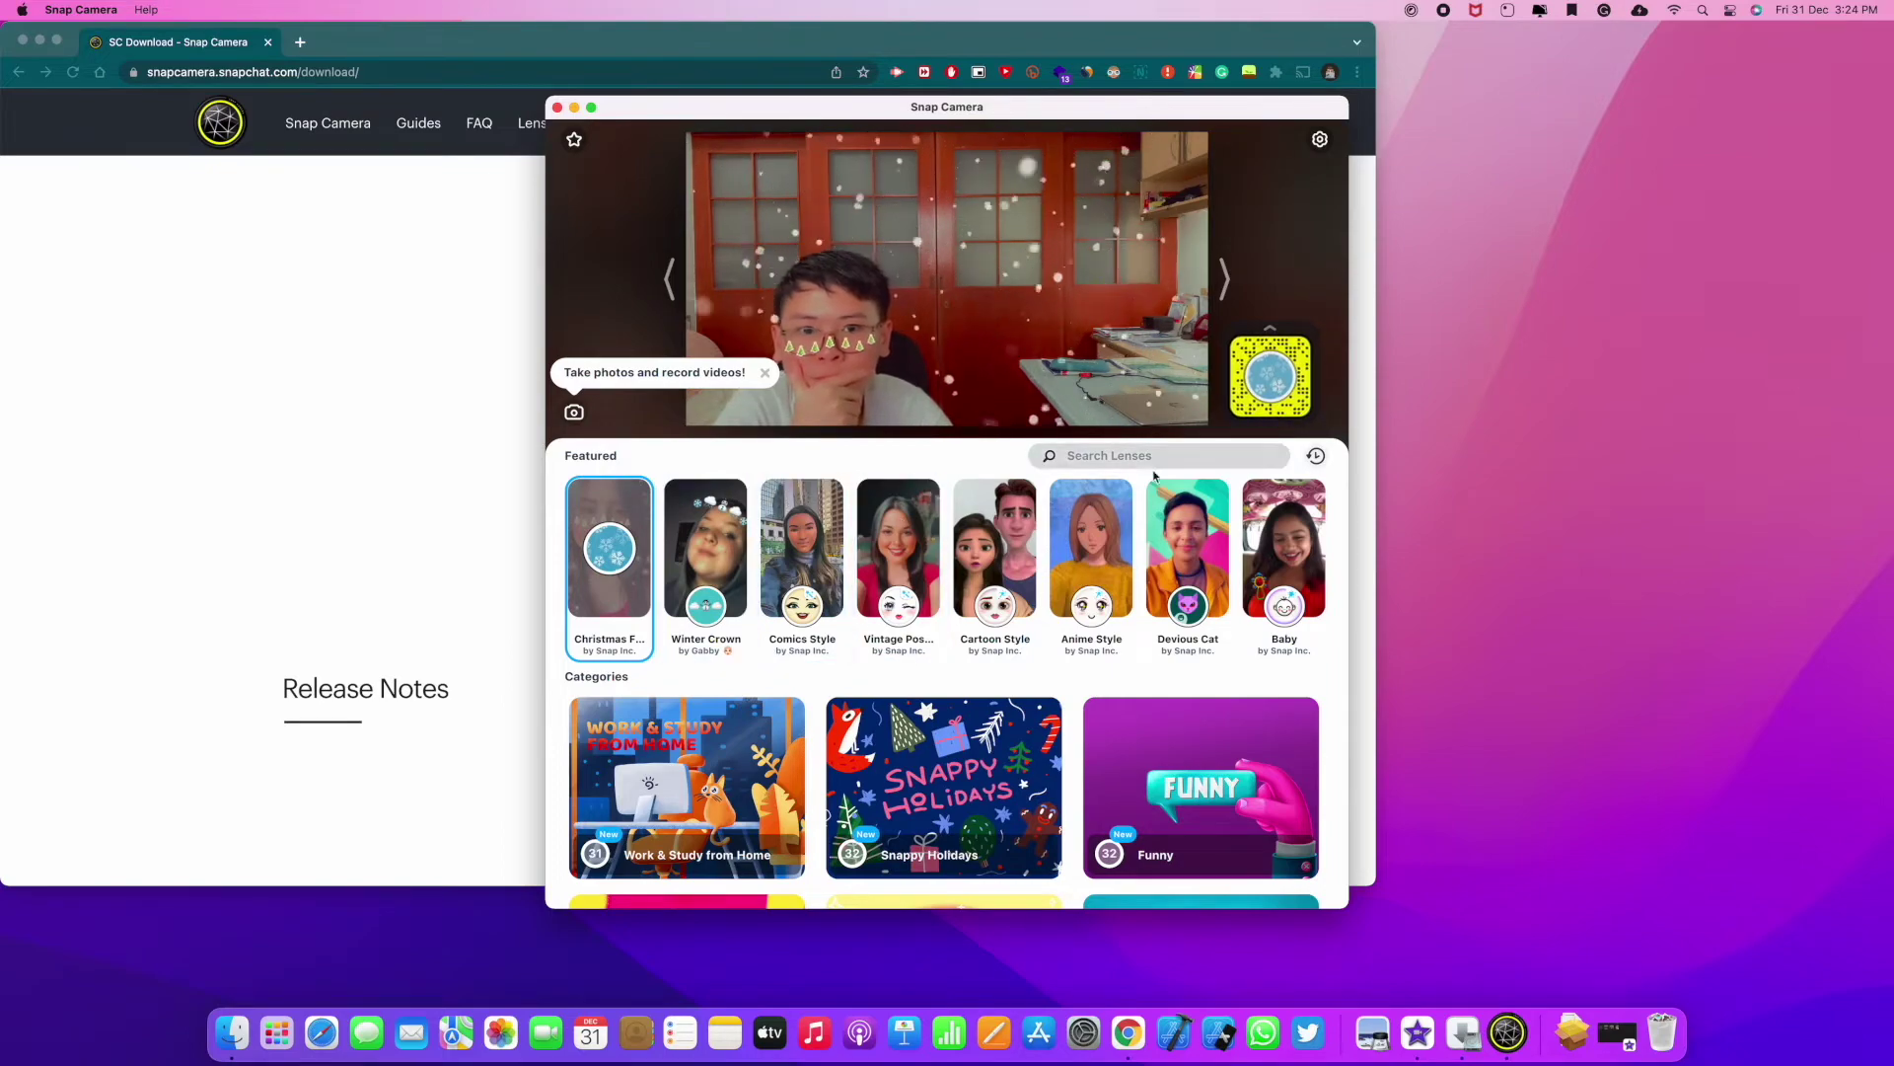
- Search the lenses for "christmas" and try the Santa hat and beard lens, then the Christmas tree lens
mouse_move(1076, 494)
scroll(1238, 604, down, 15)
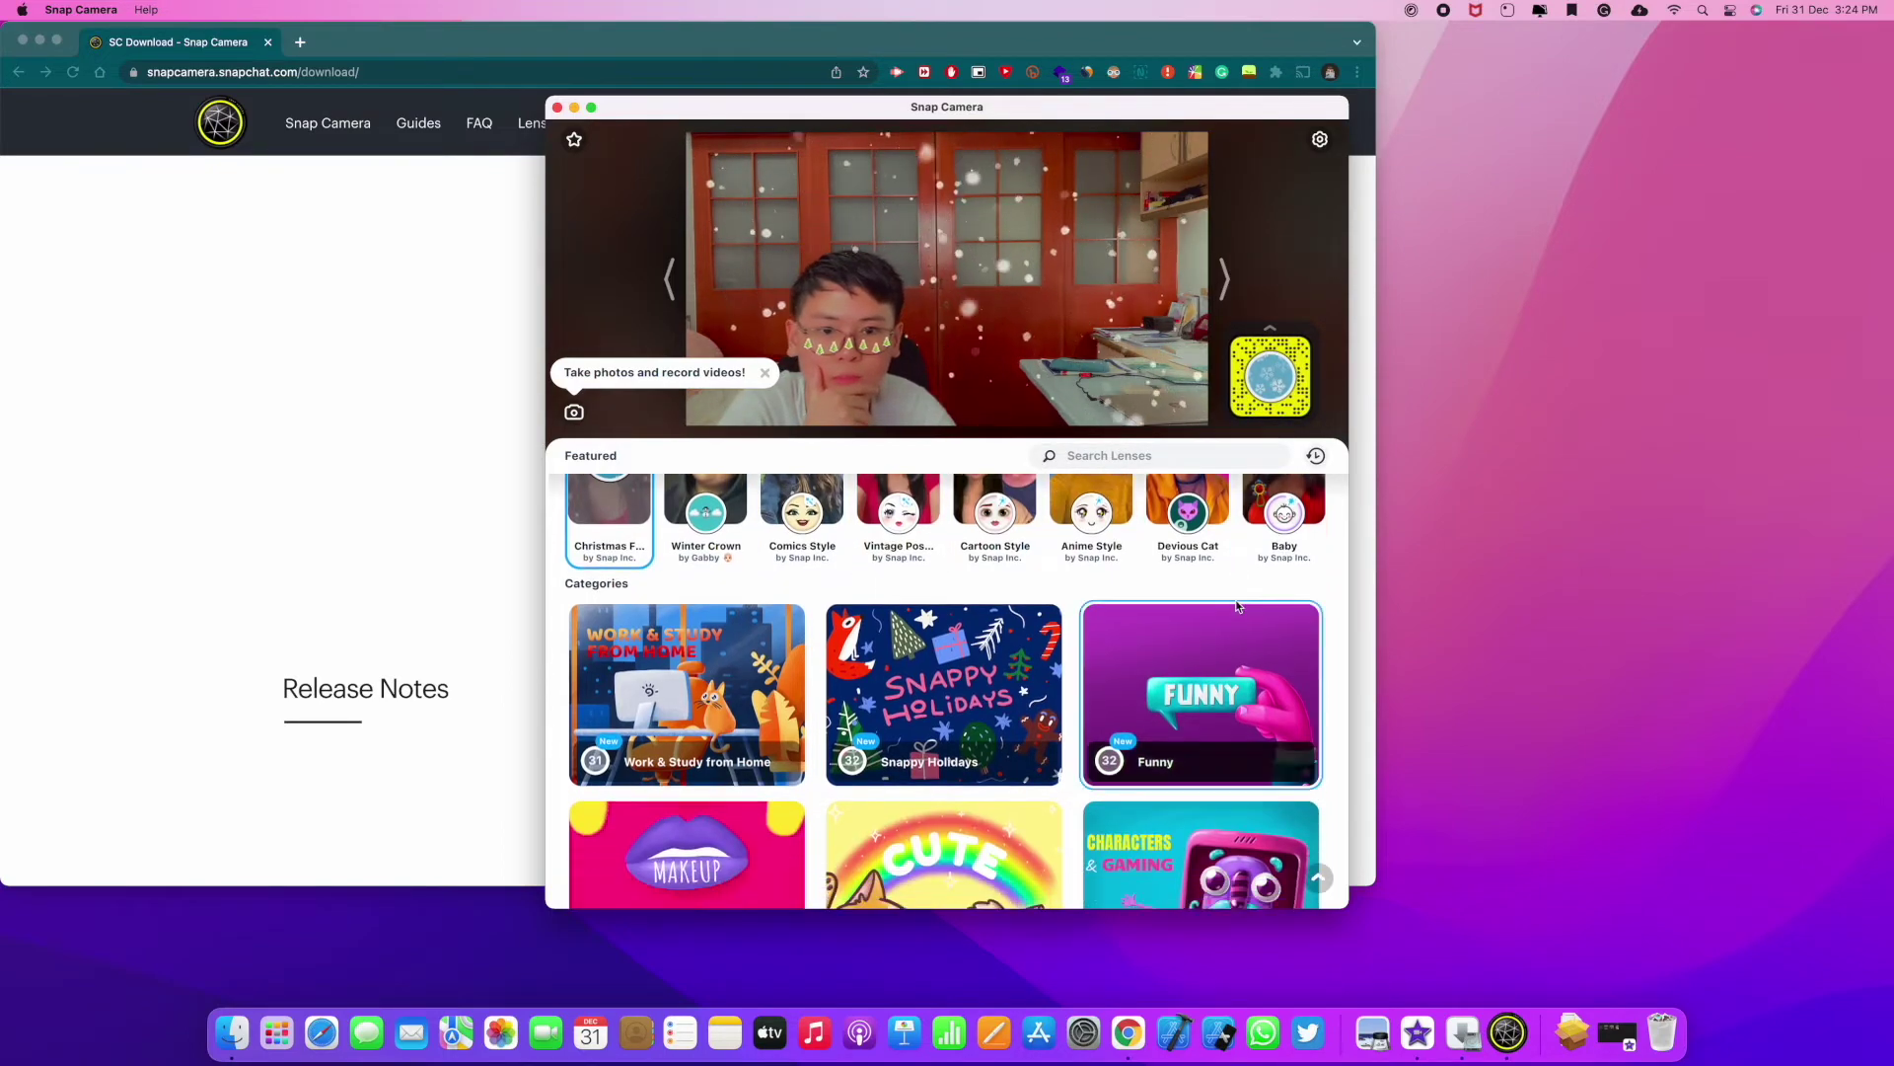
scroll(1239, 604, up, 15)
click(1174, 457)
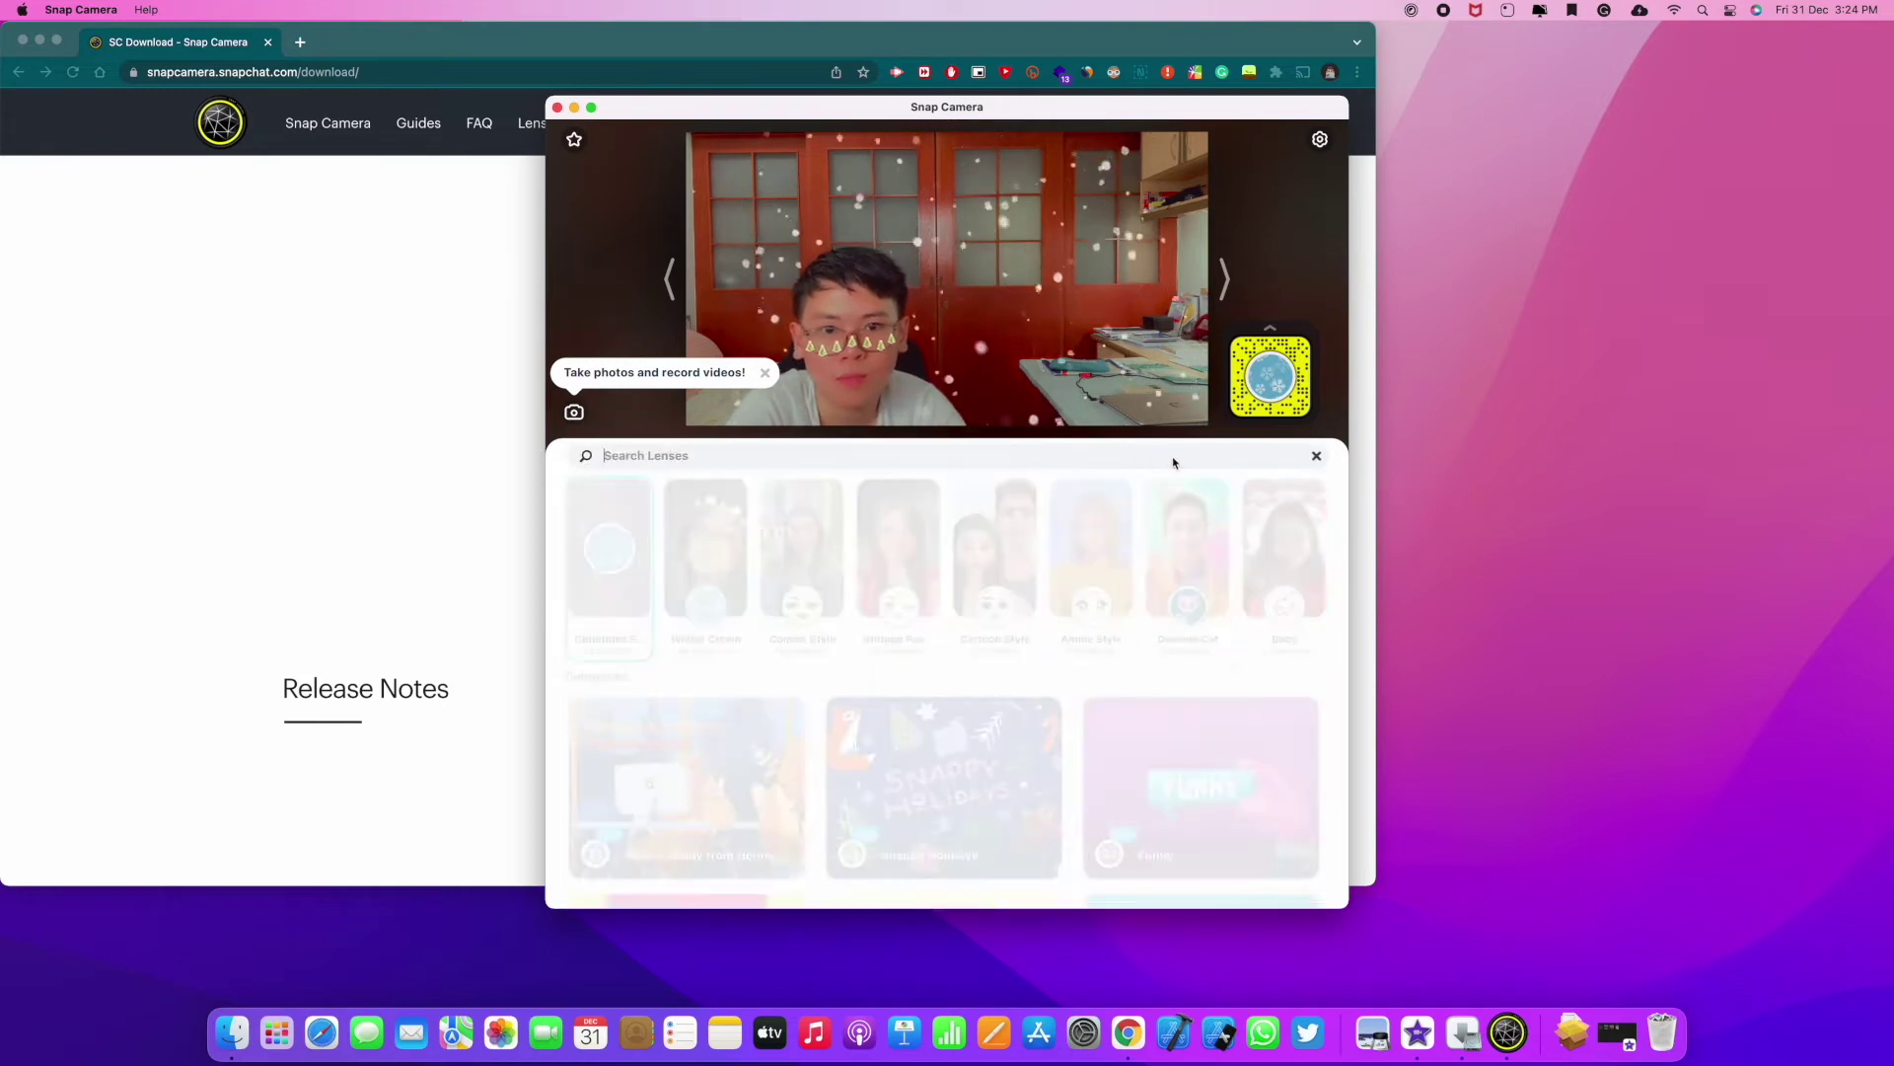
text(christmas)
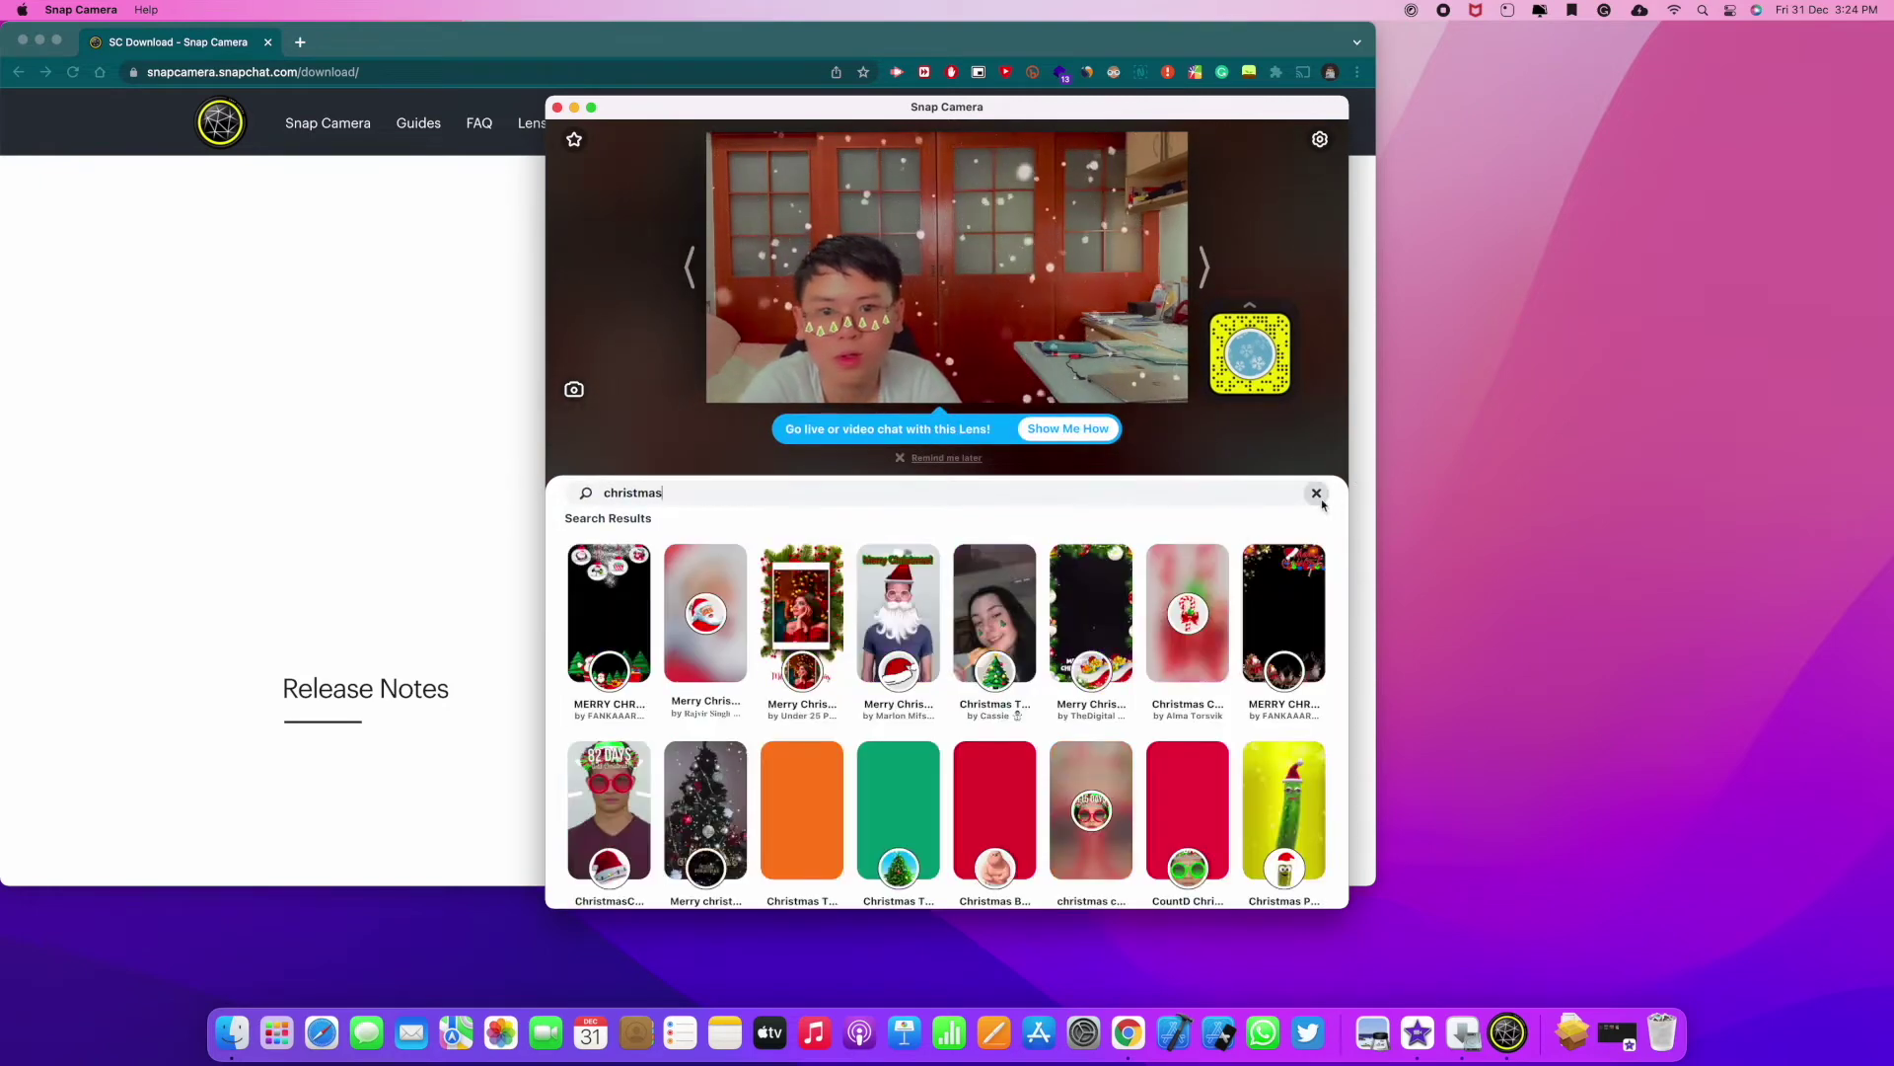
click(897, 601)
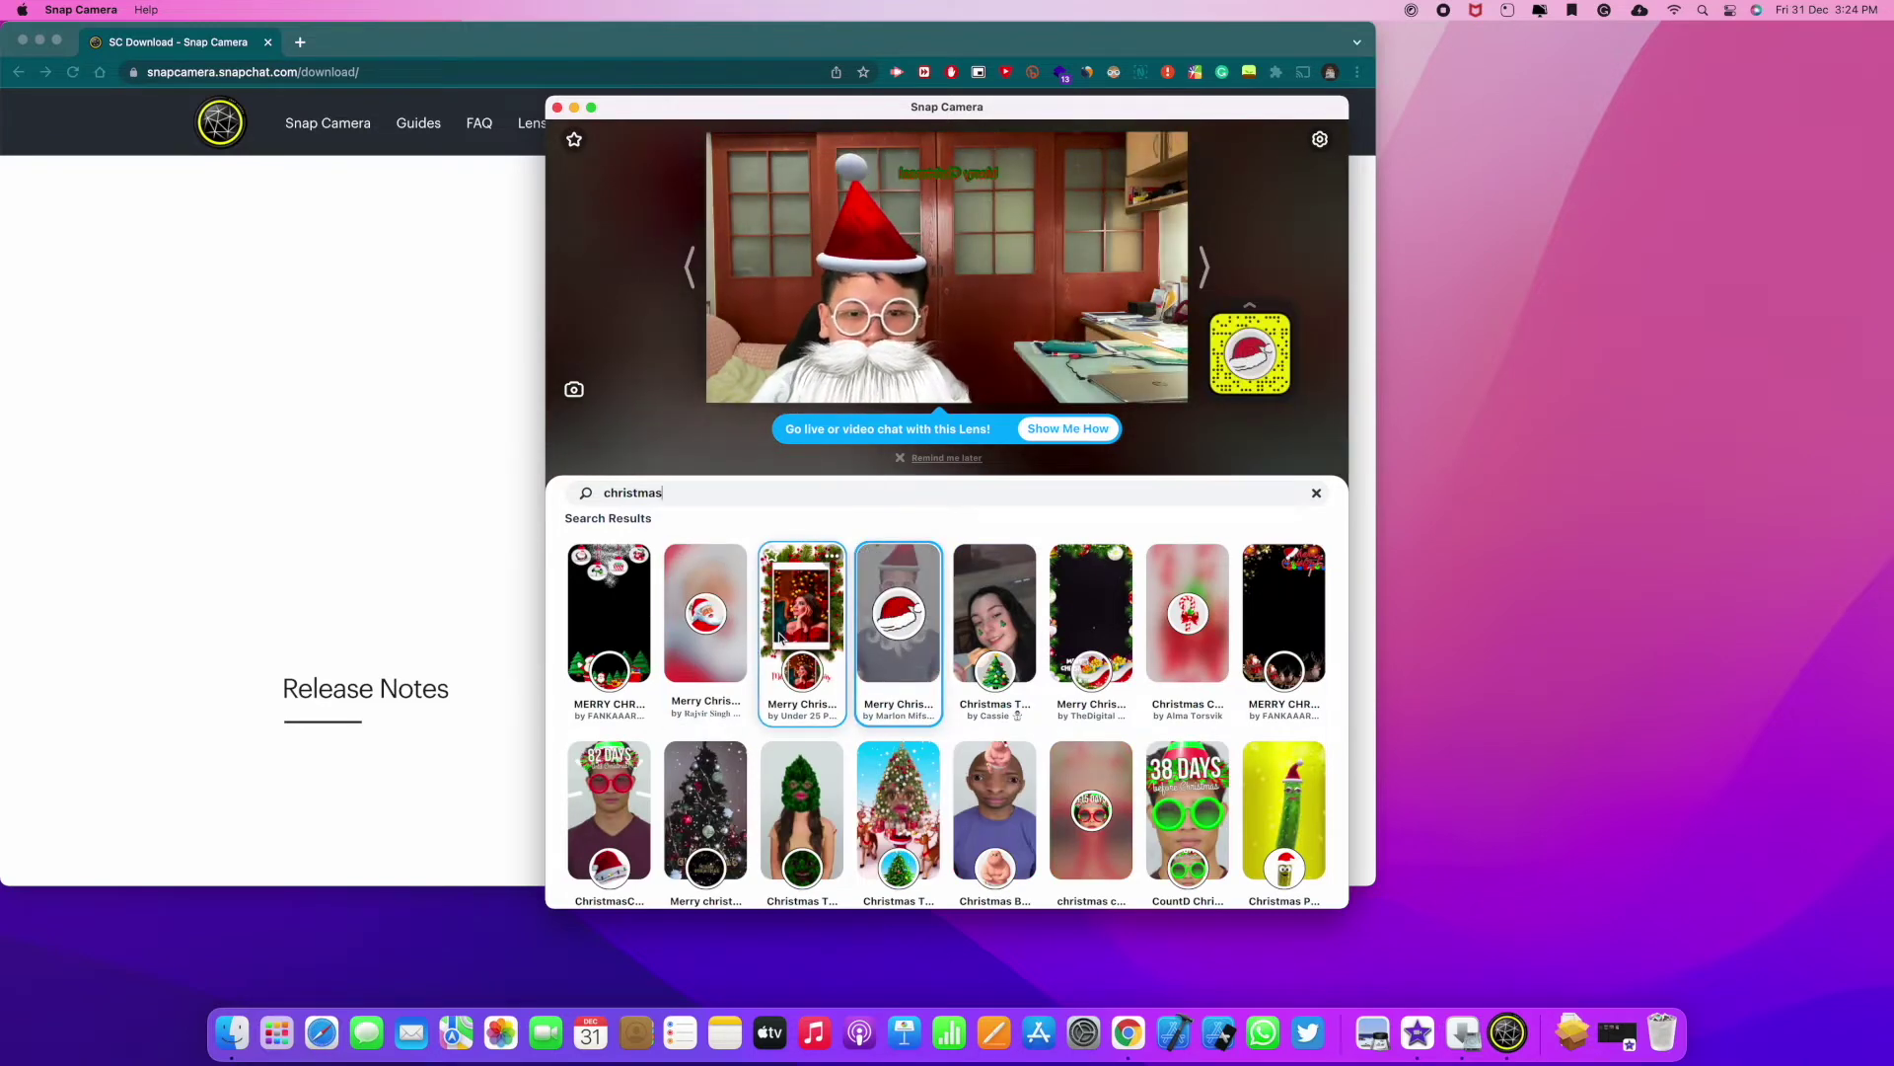
click(893, 809)
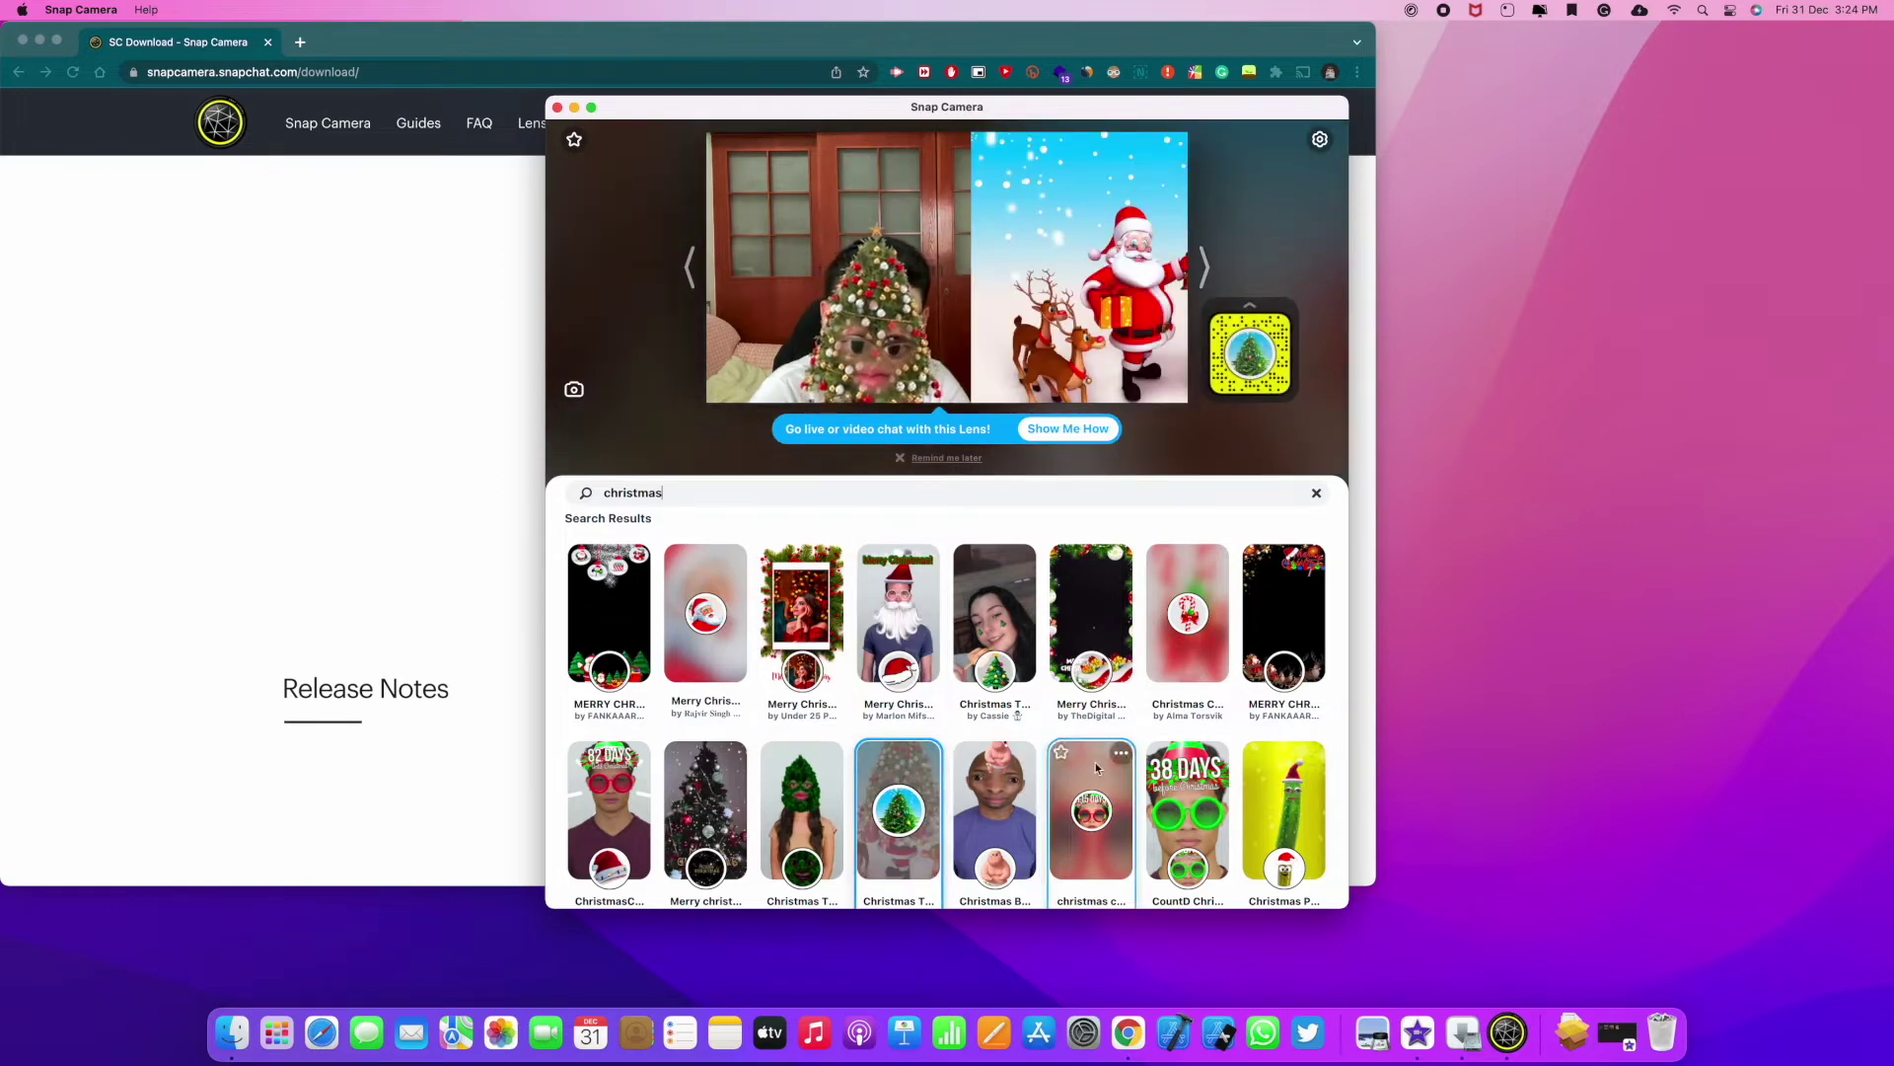
- Replace the lens search with "turkey" and apply the Christmas turkey lens with the Santa hat
key(super+a)
key(BackSpace)
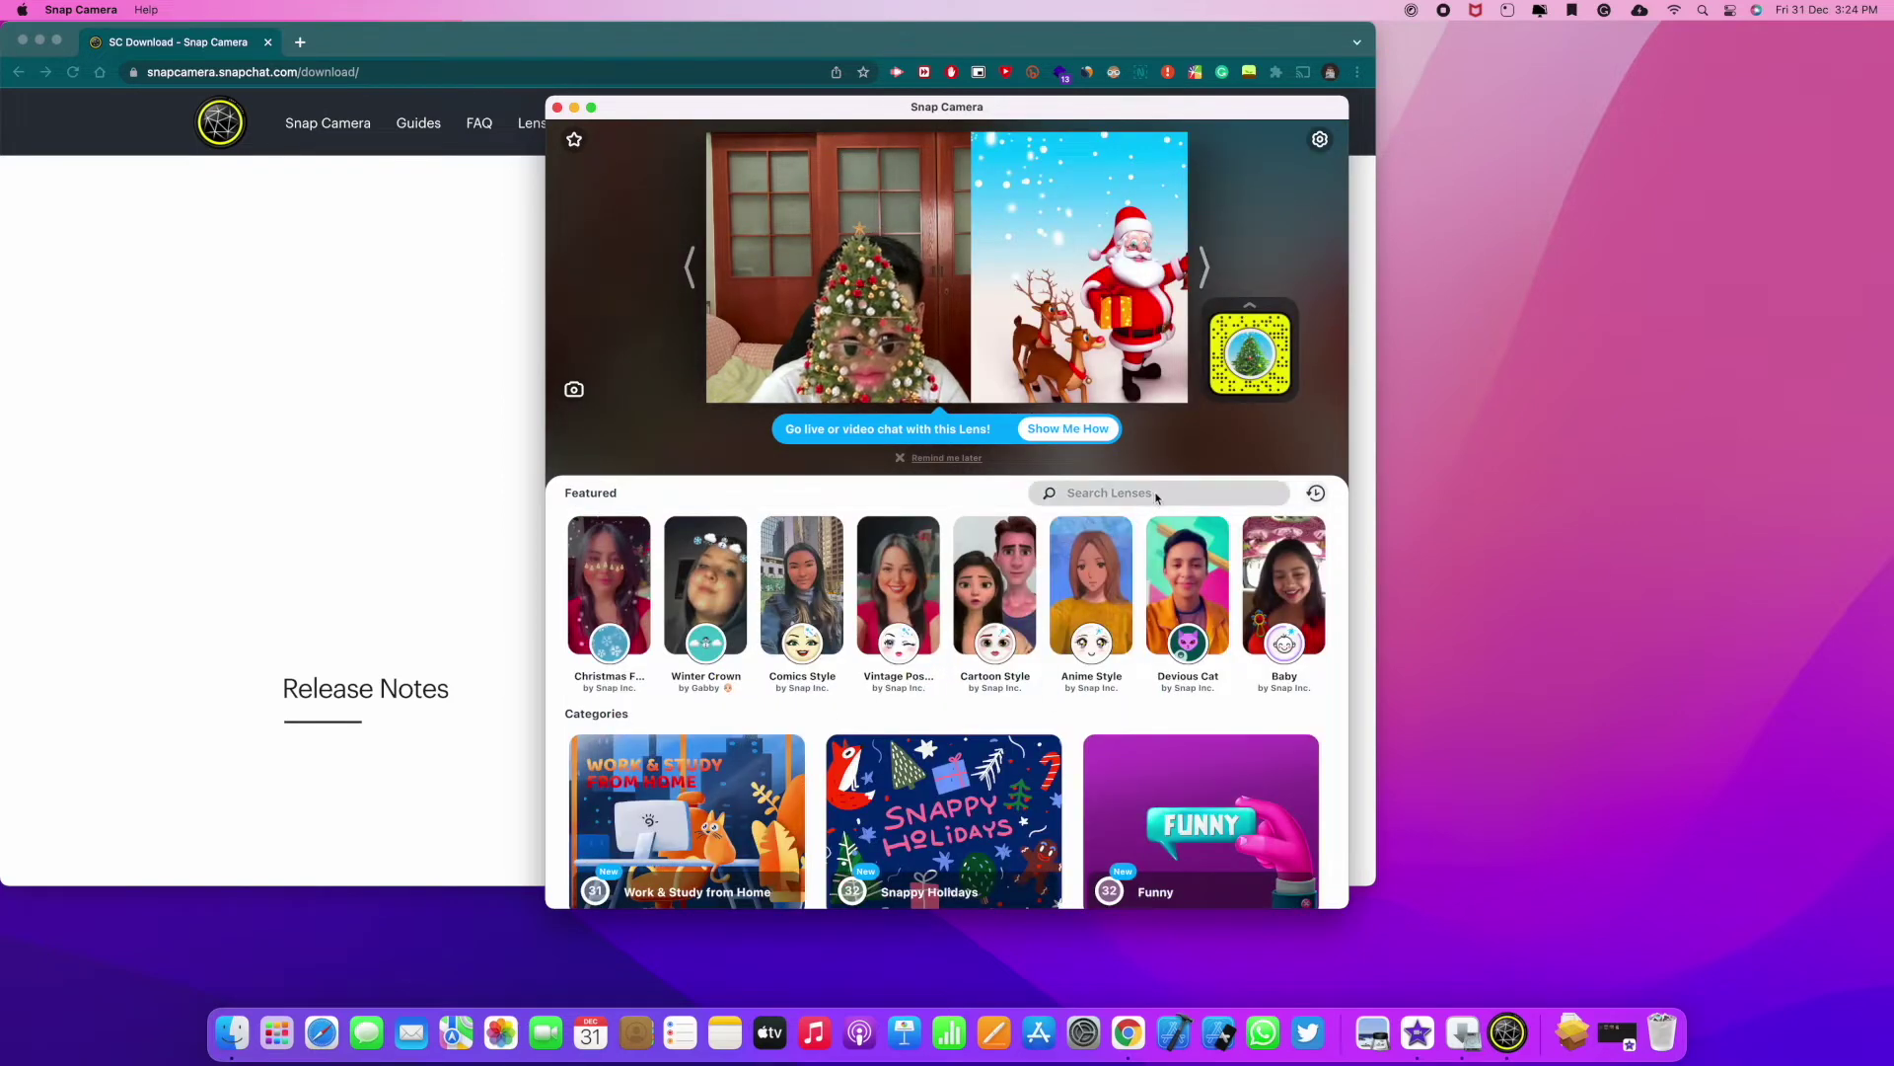
text(turkey)
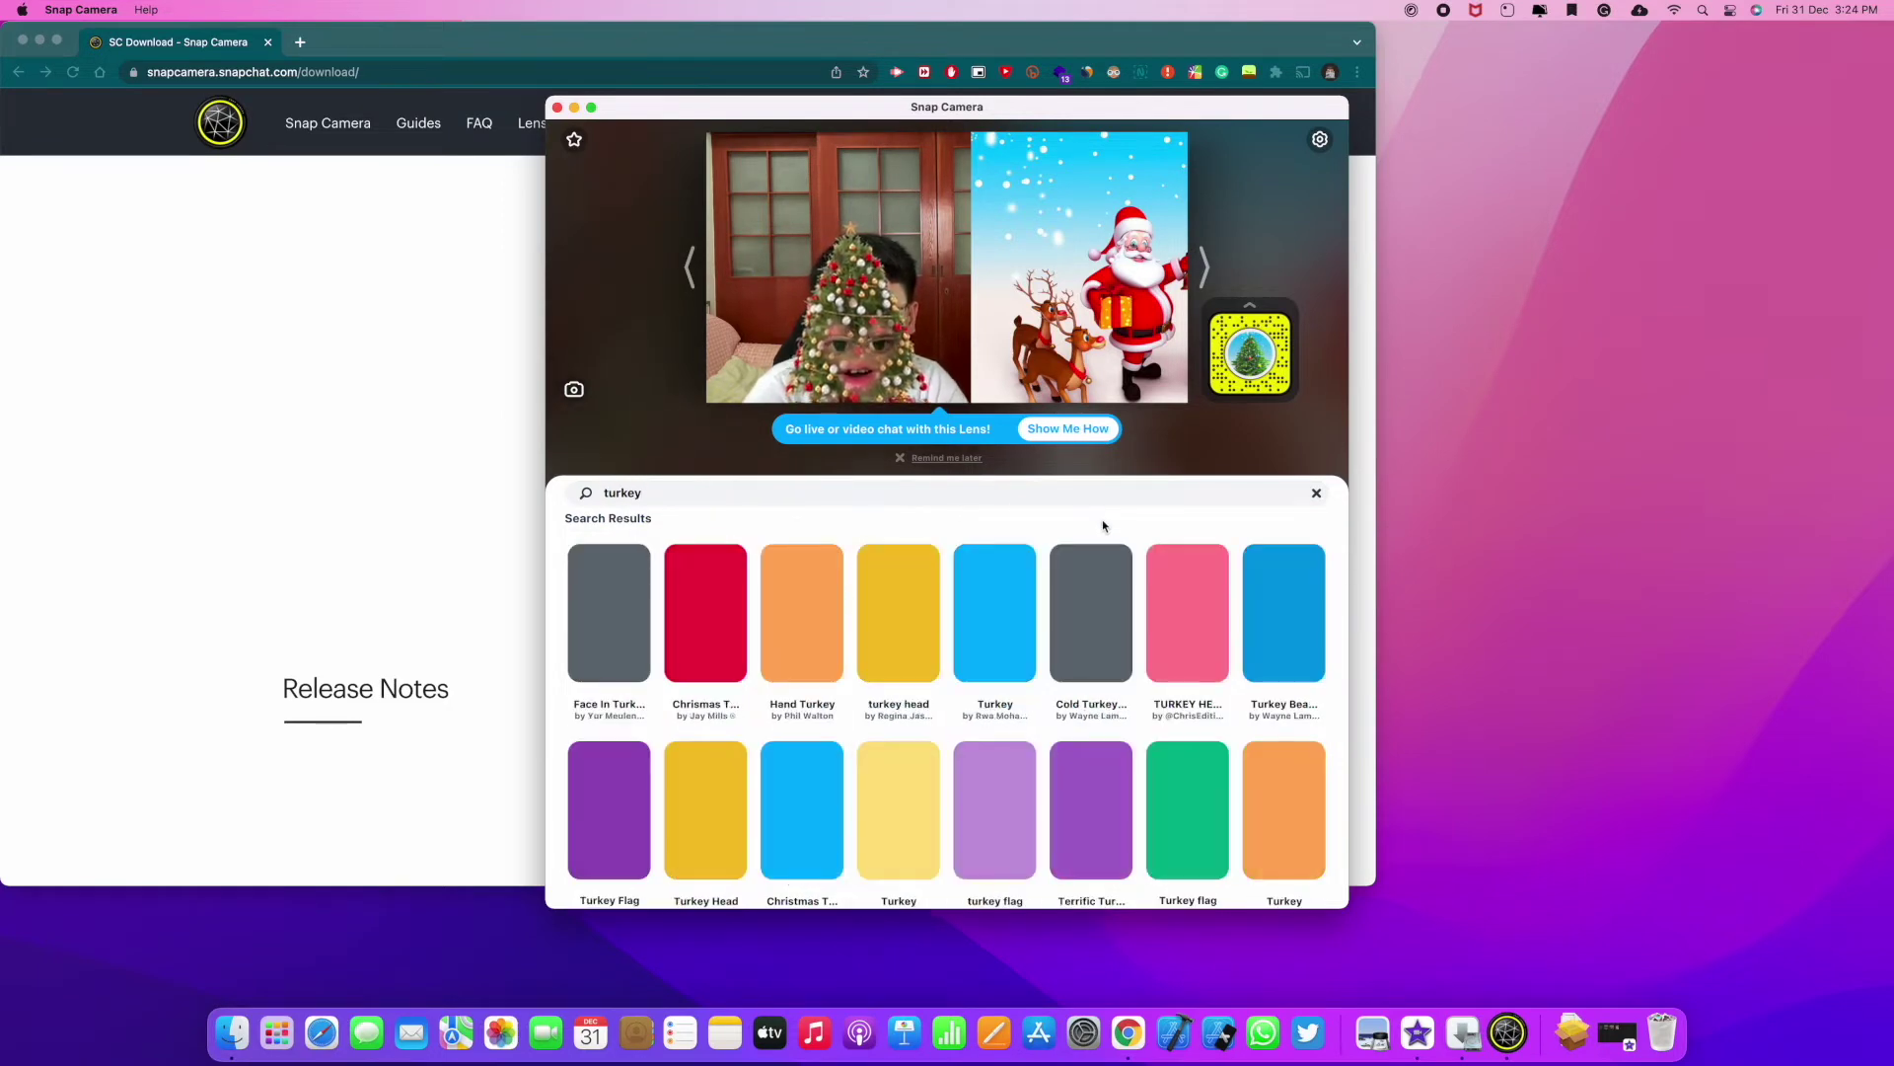
click(703, 604)
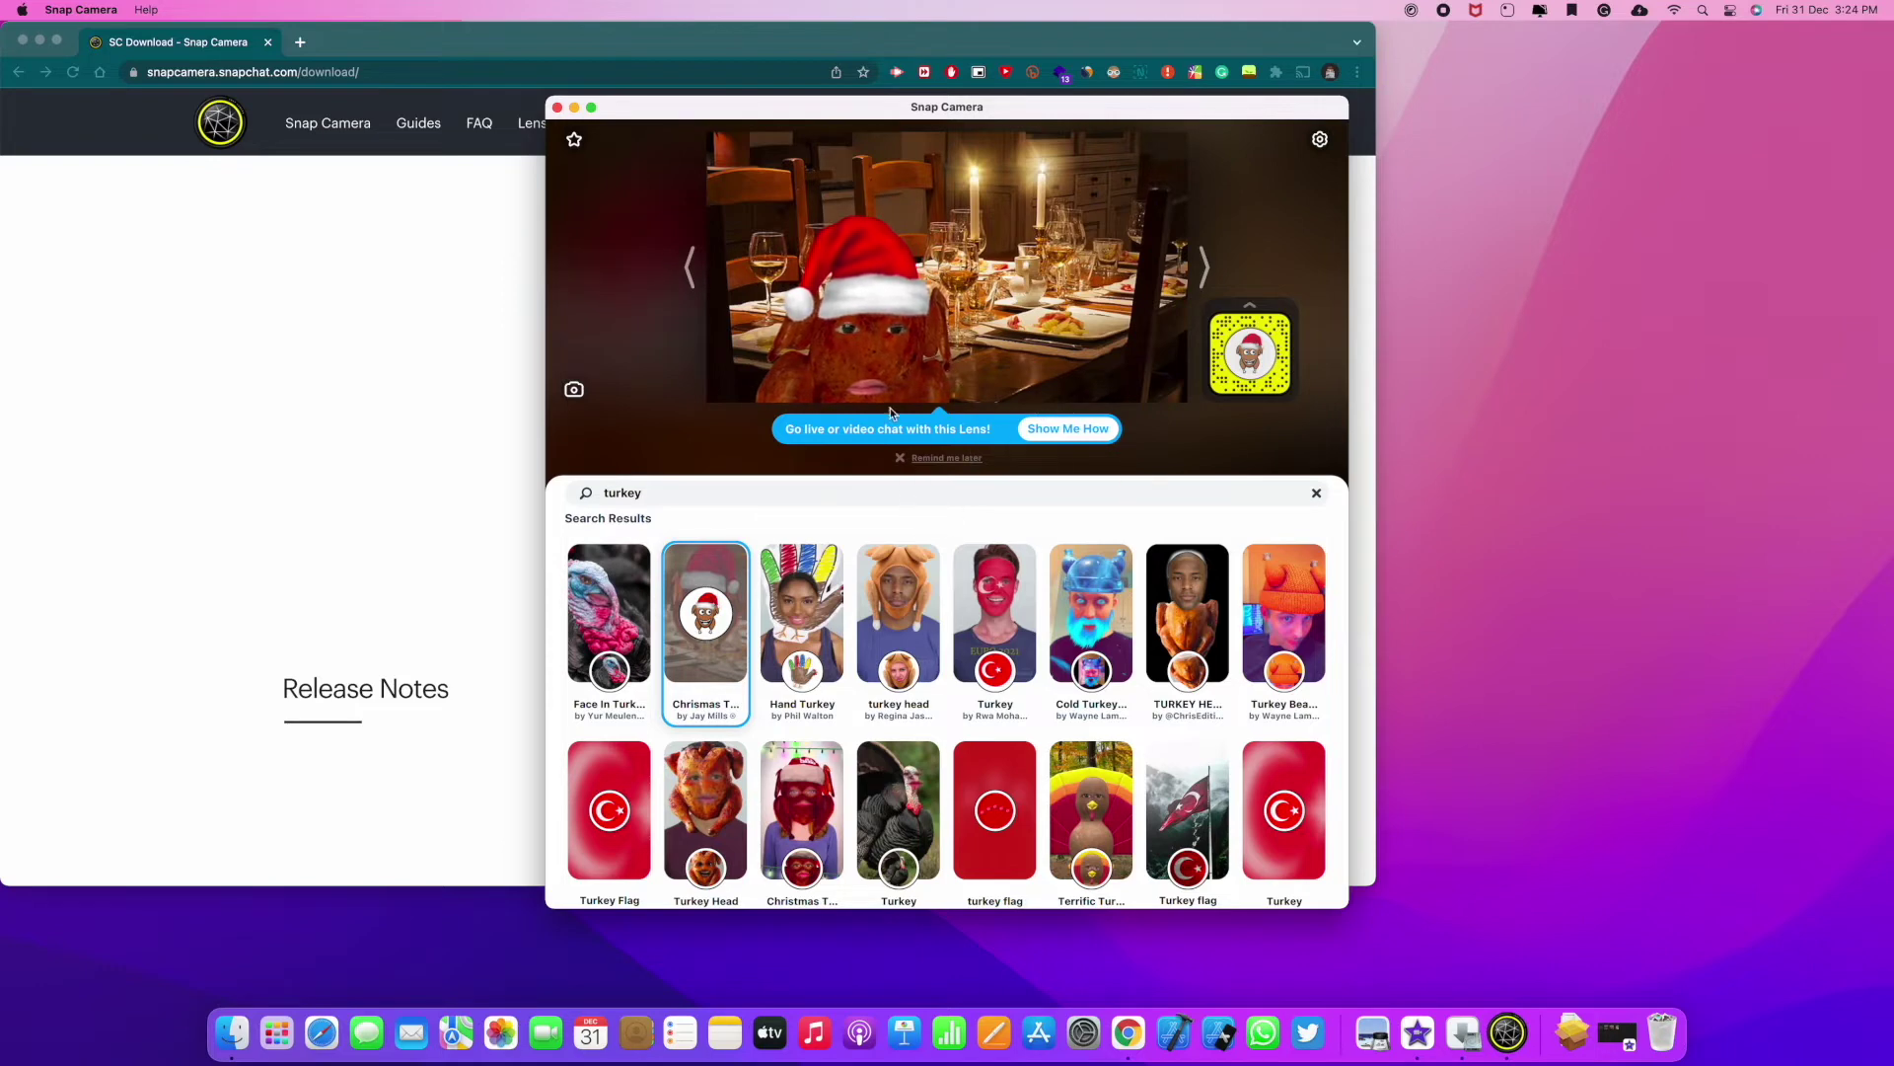
- View and close the favorite lenses, and close the finished installer, moving its package to the Bin
click(574, 144)
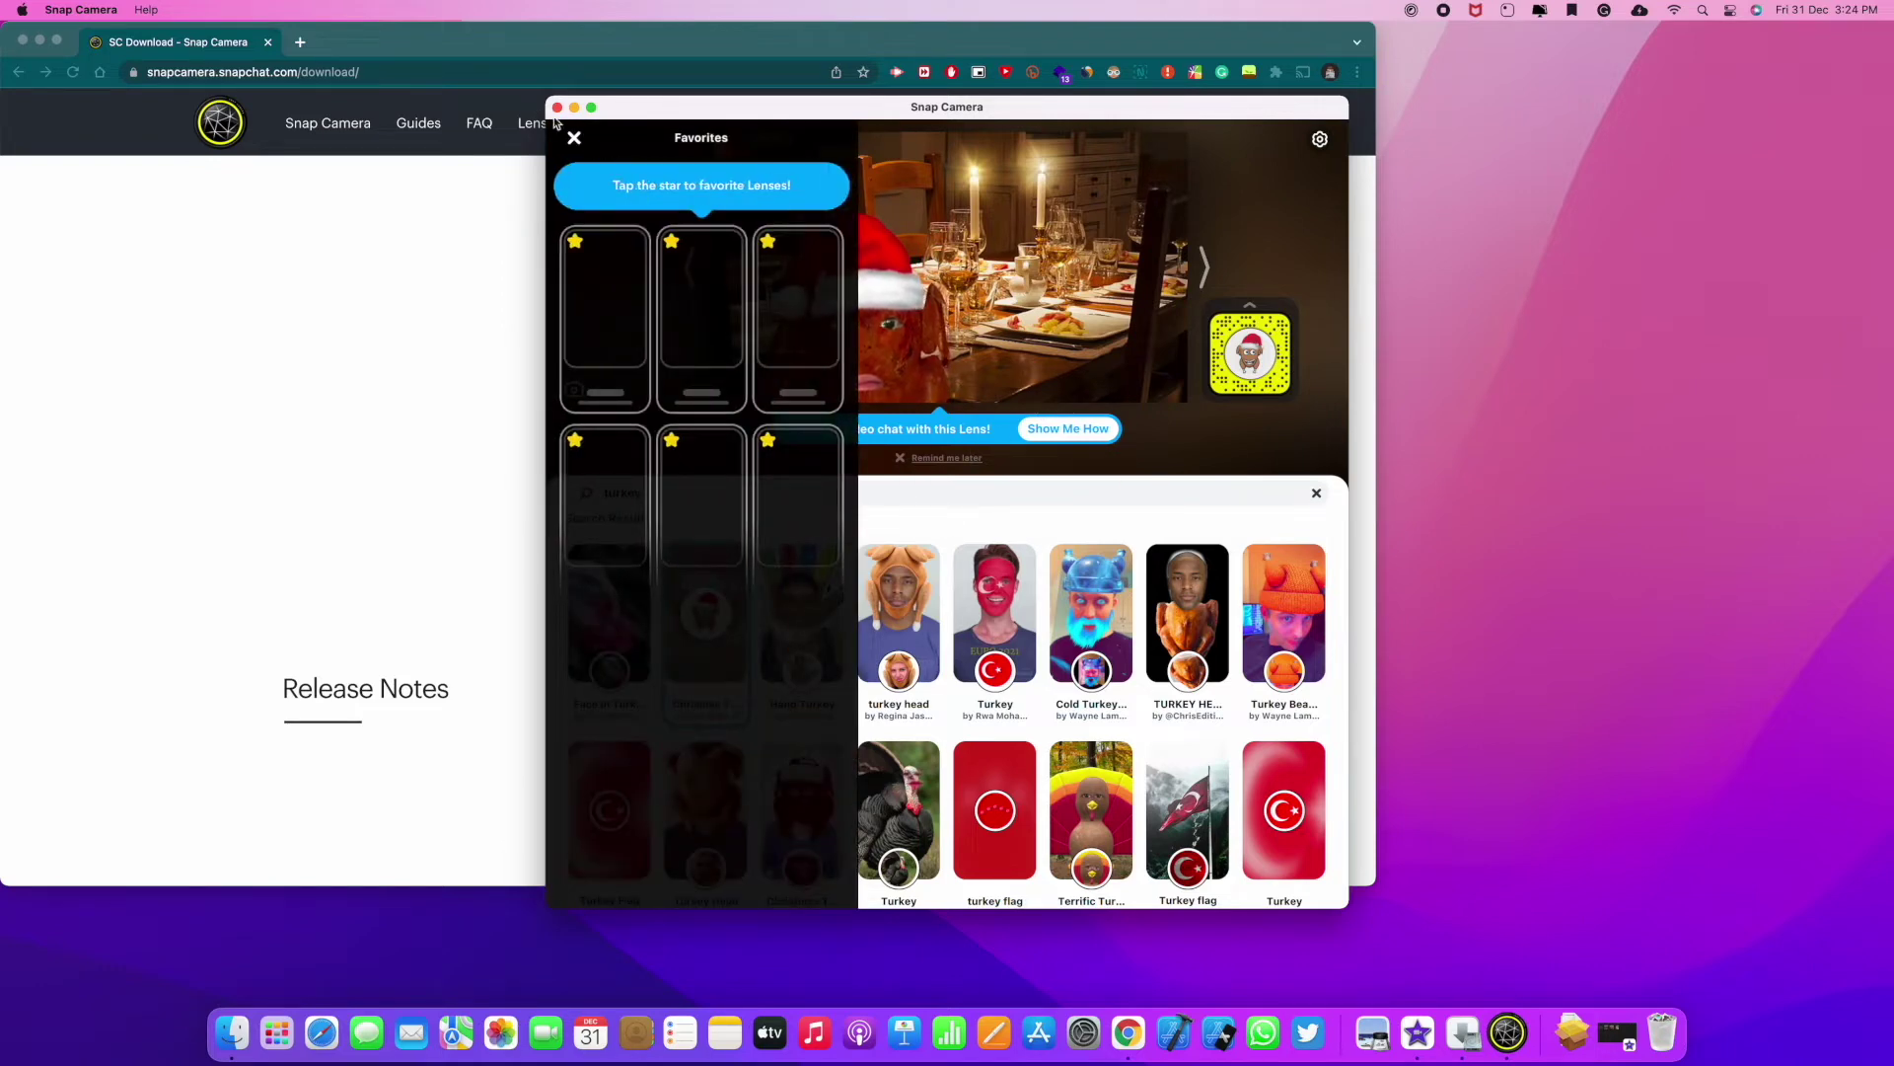
click(572, 136)
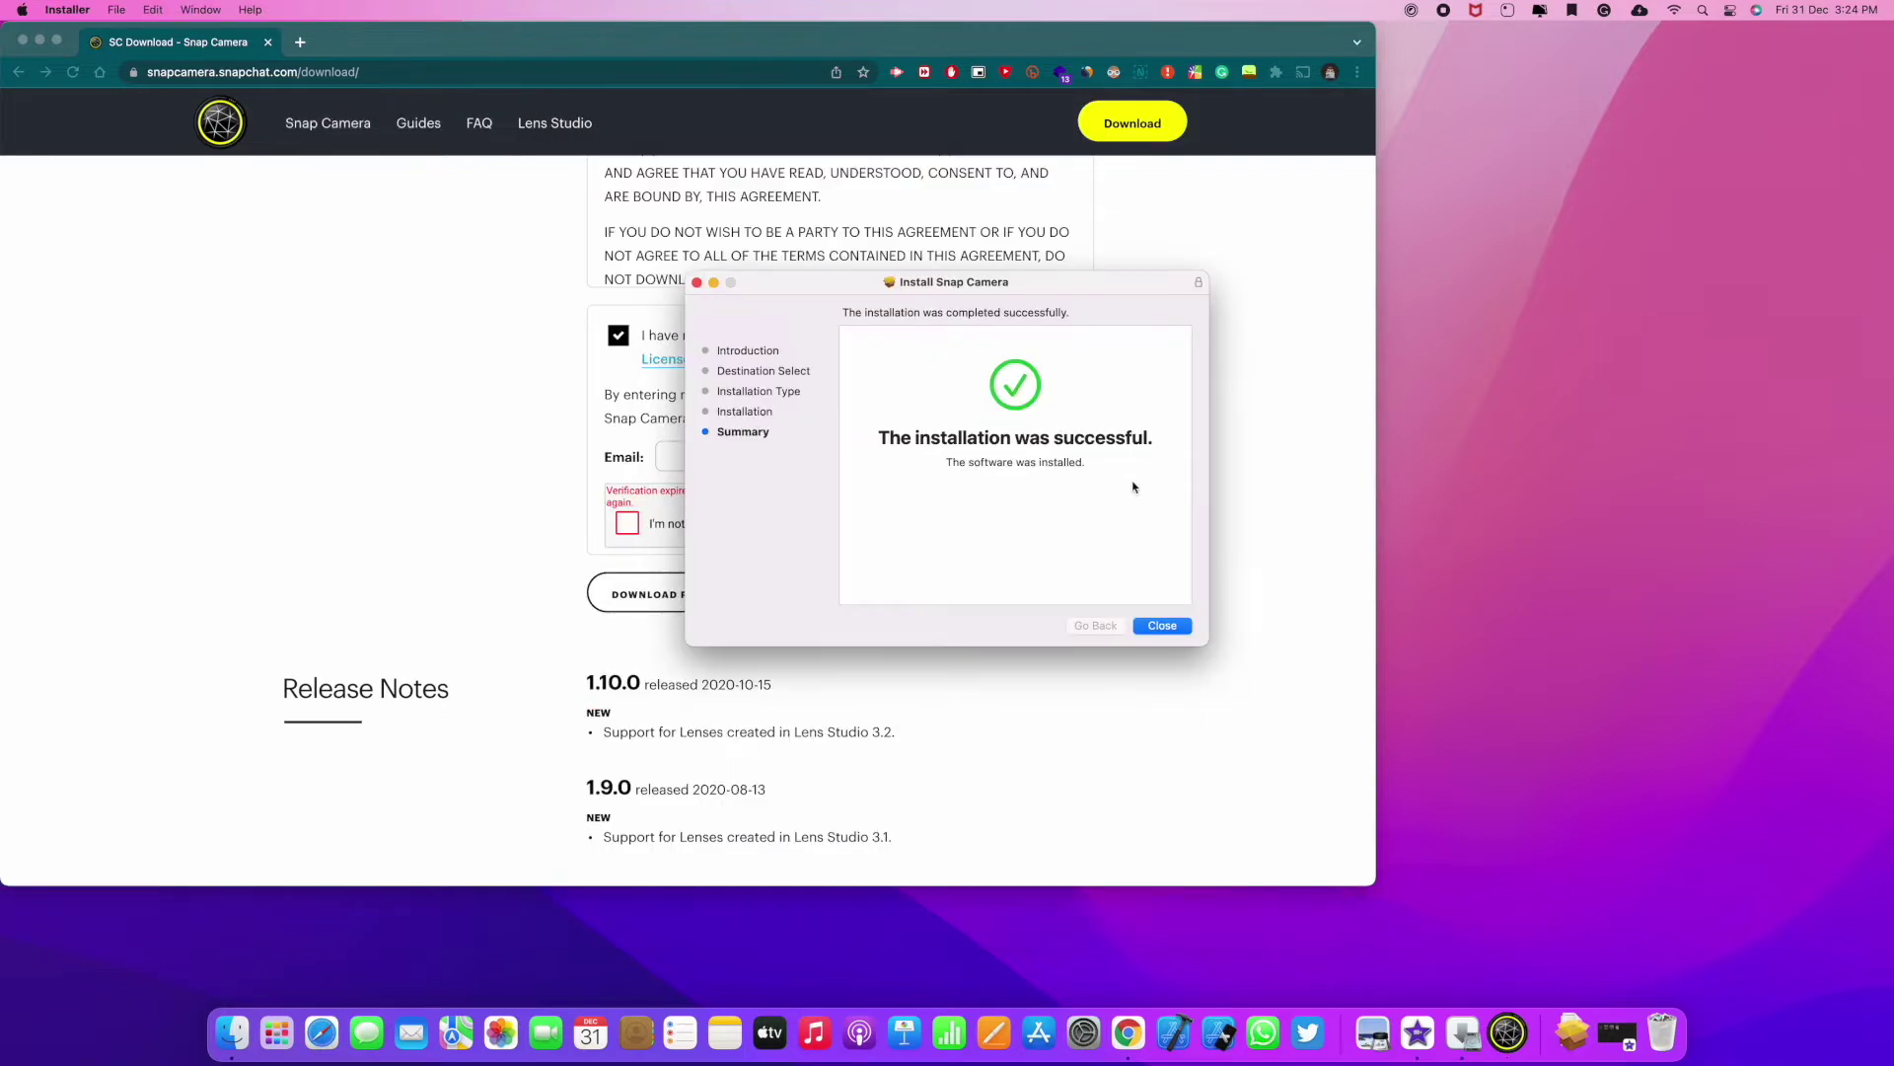
click(1176, 627)
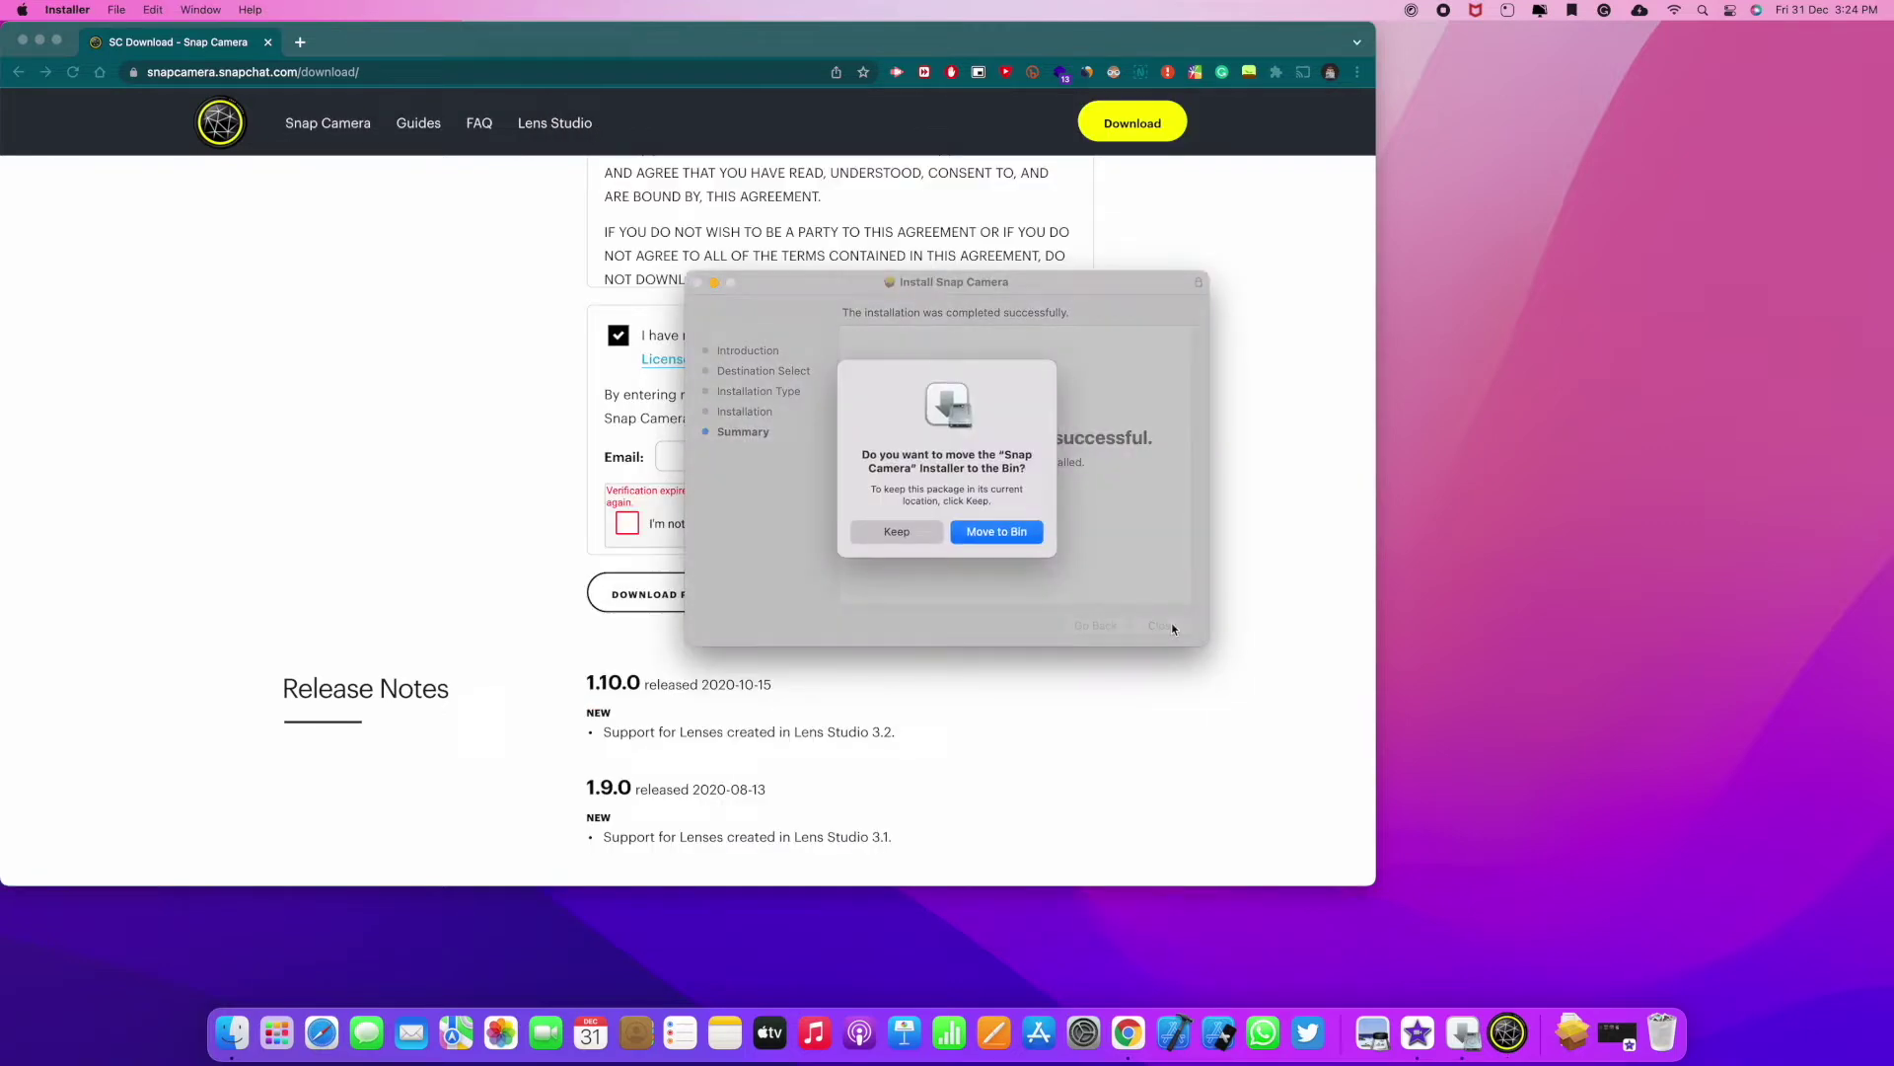
click(1004, 532)
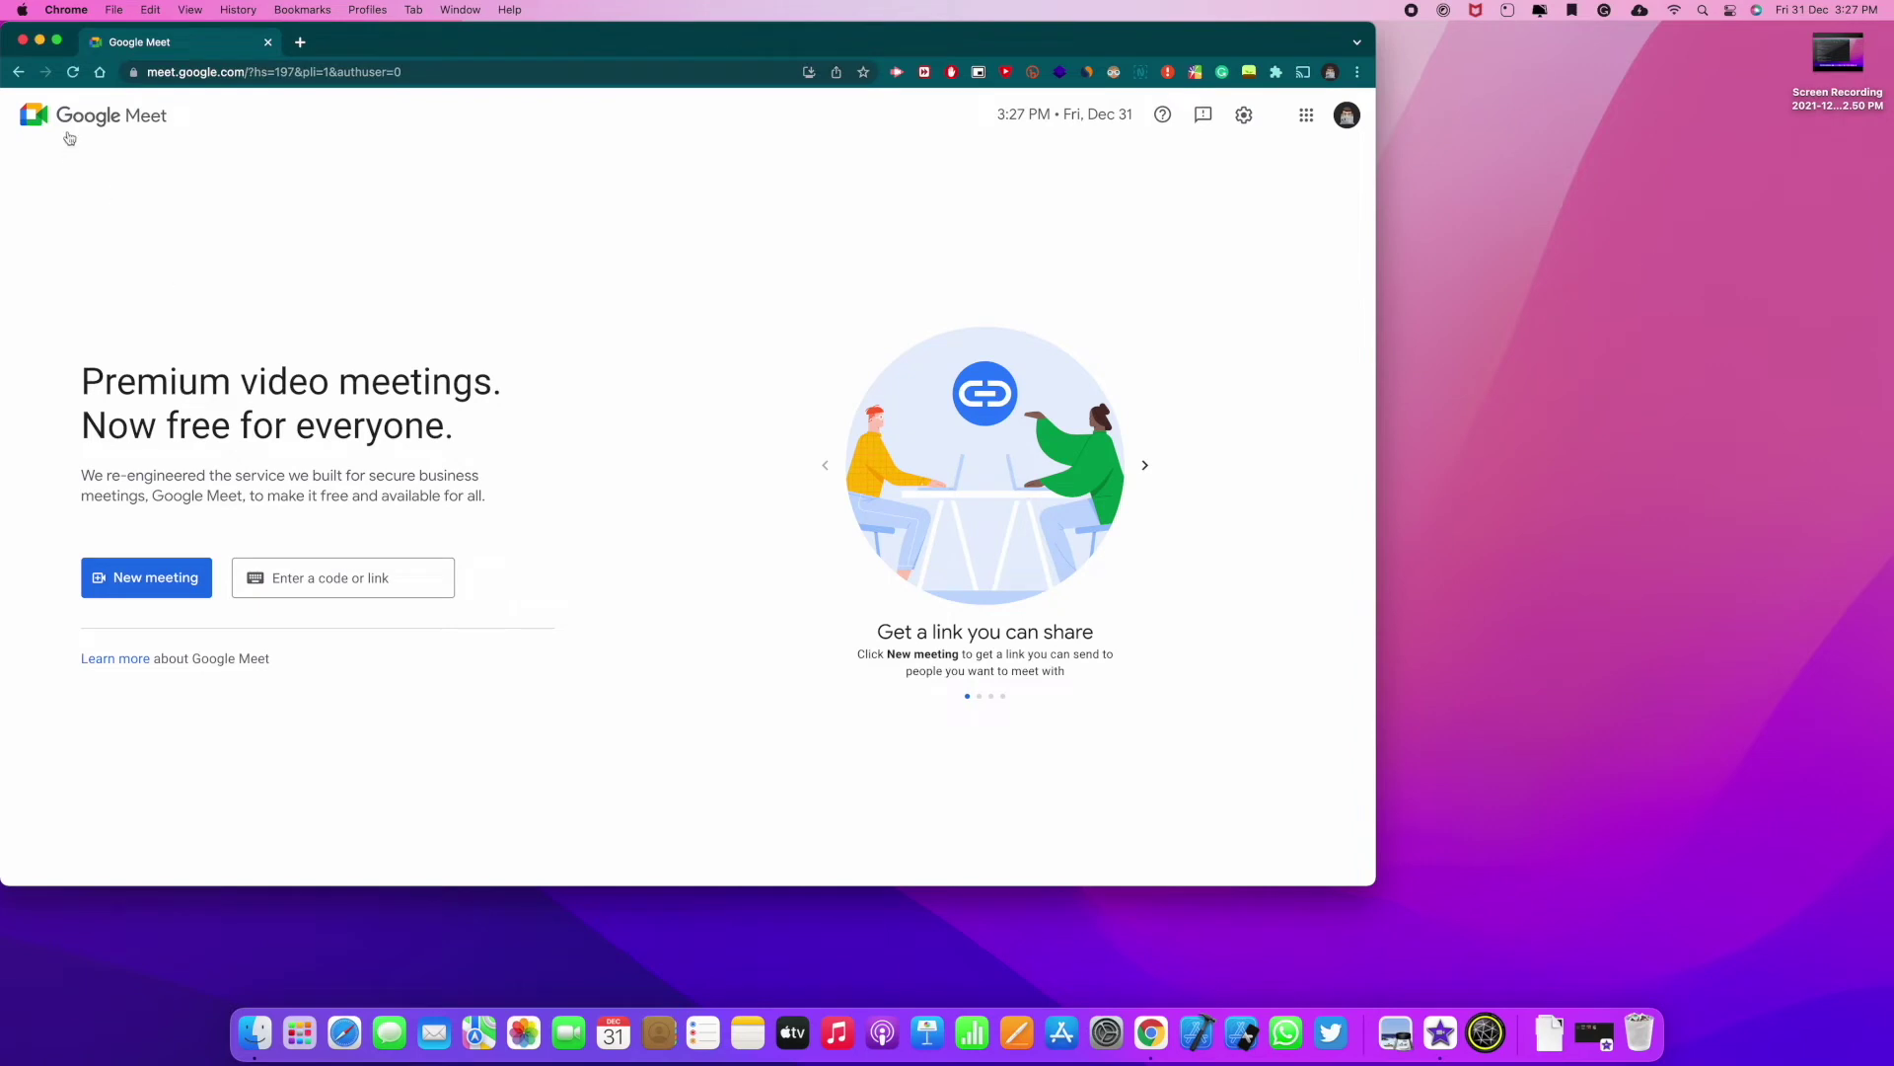
- Reload the Google Meet home page and start an instant meeting
click(122, 116)
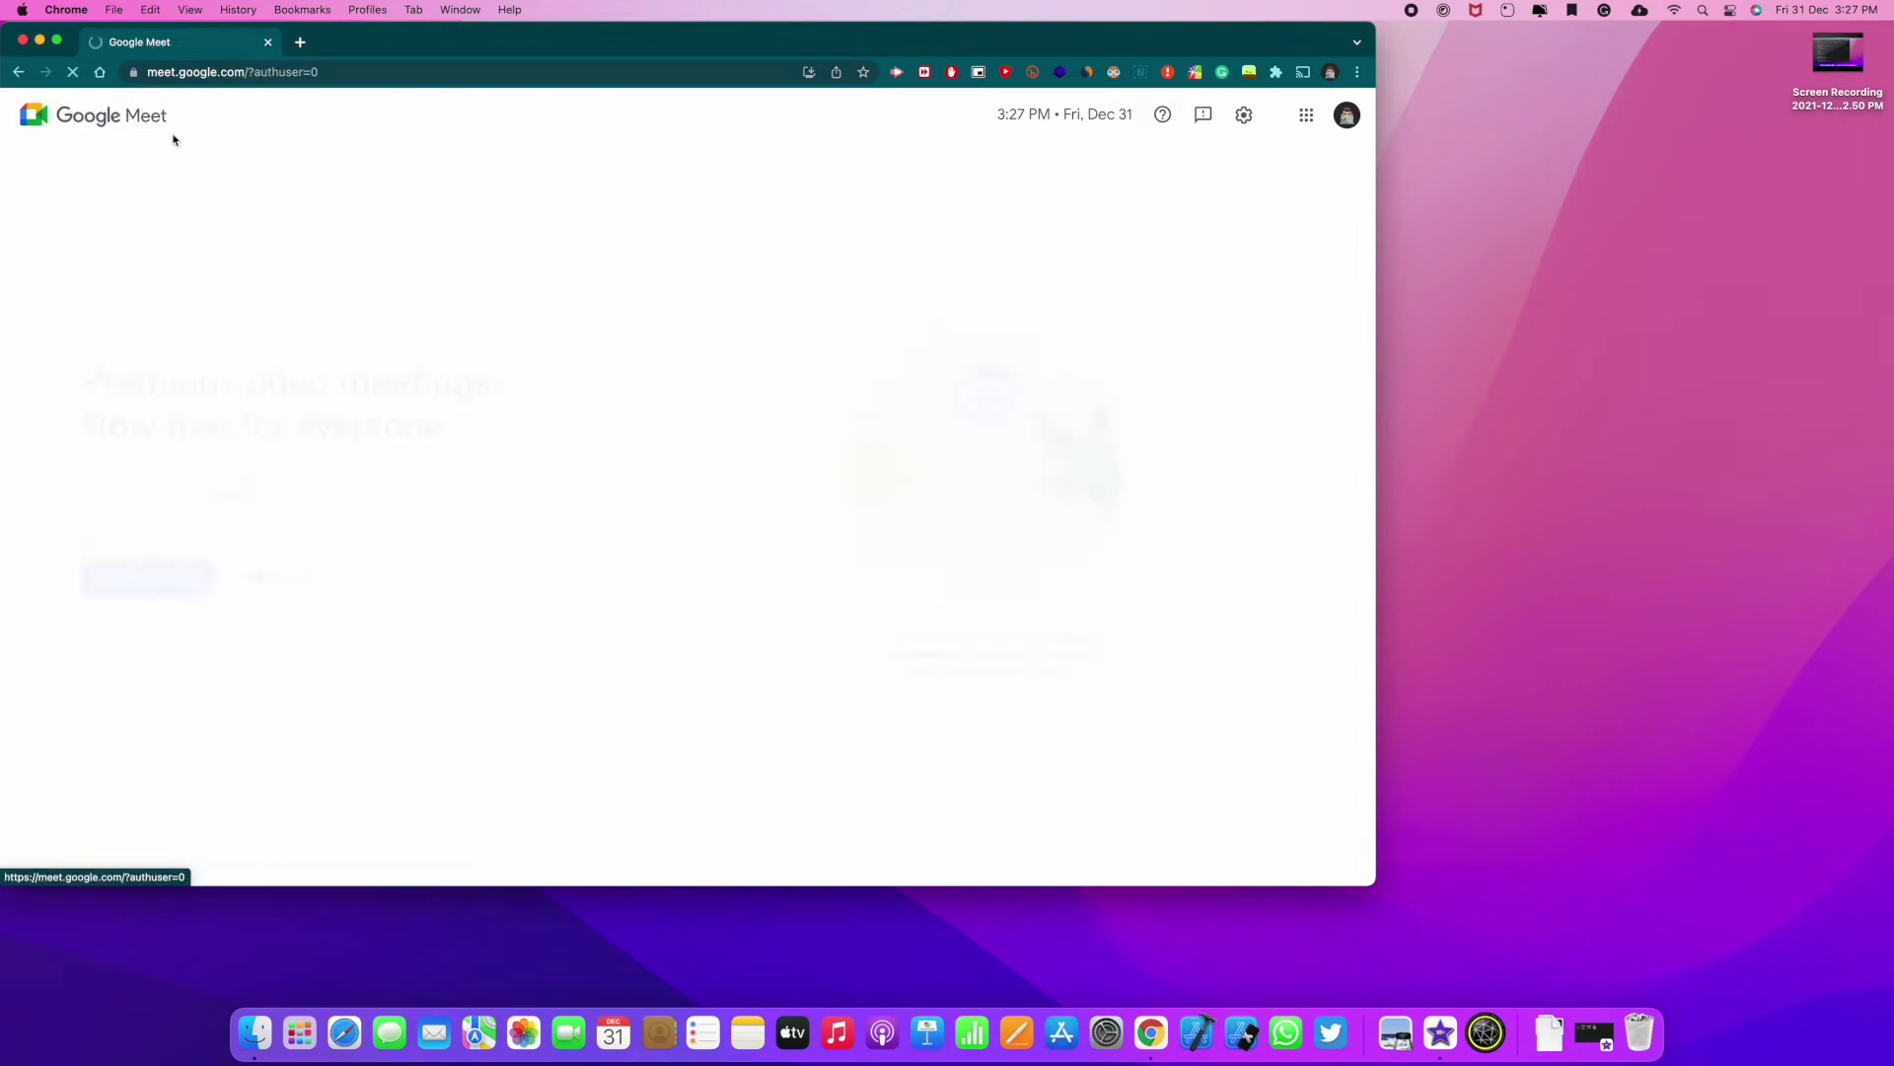
click(177, 578)
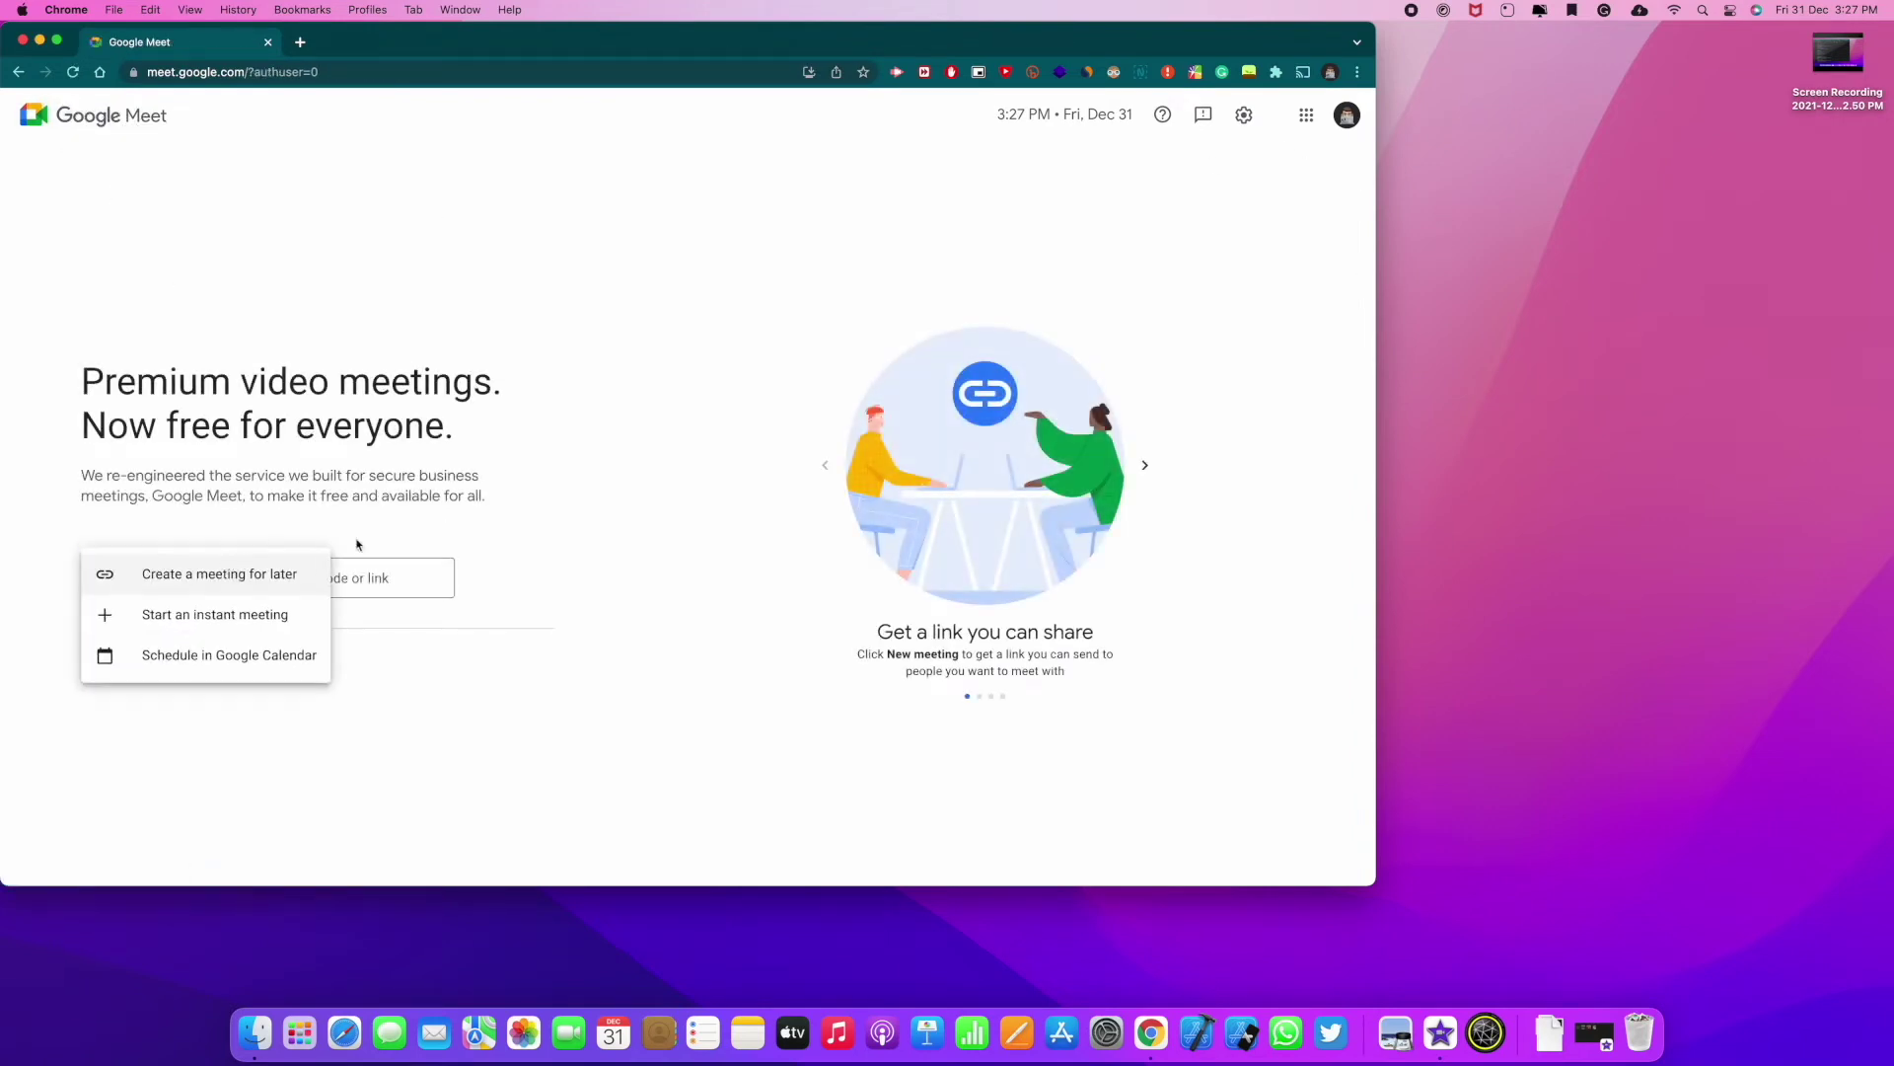
click(262, 621)
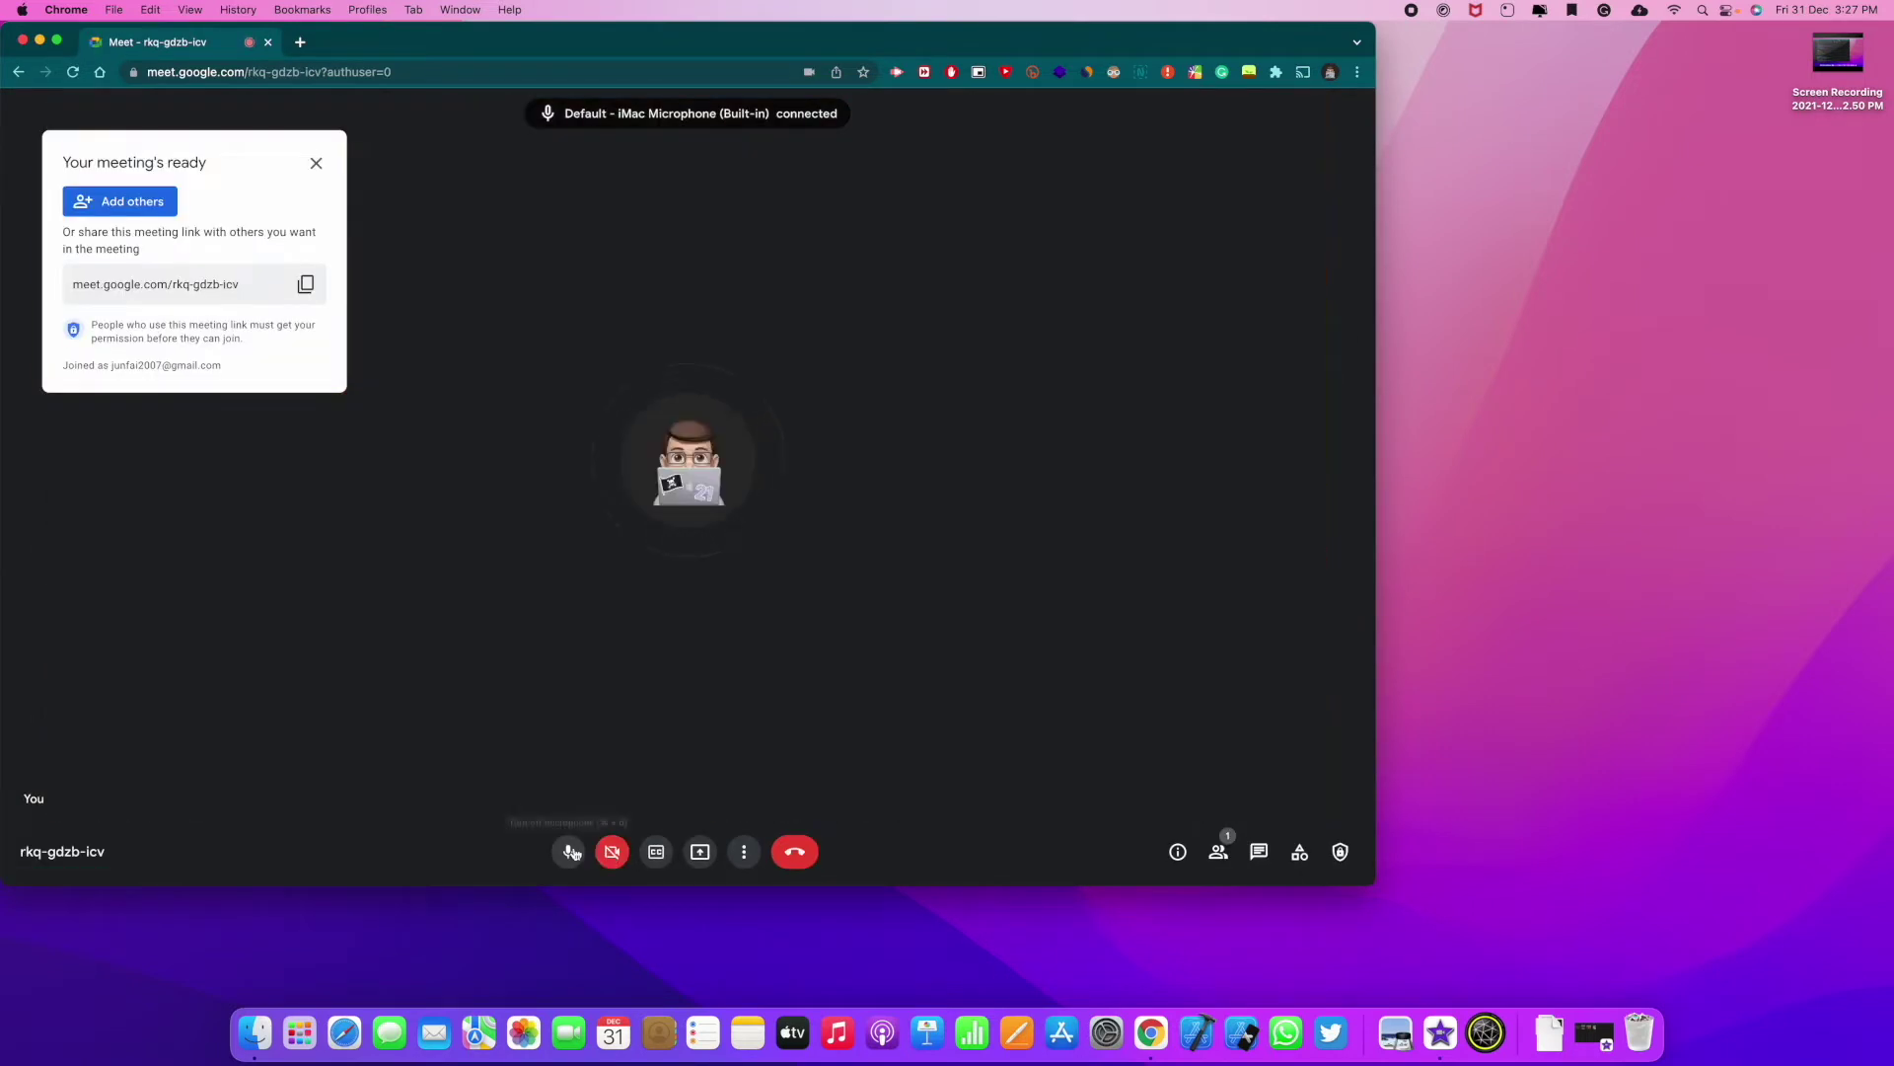
- Mute the meeting microphone and check the cameras available in the meeting's video settings
click(572, 851)
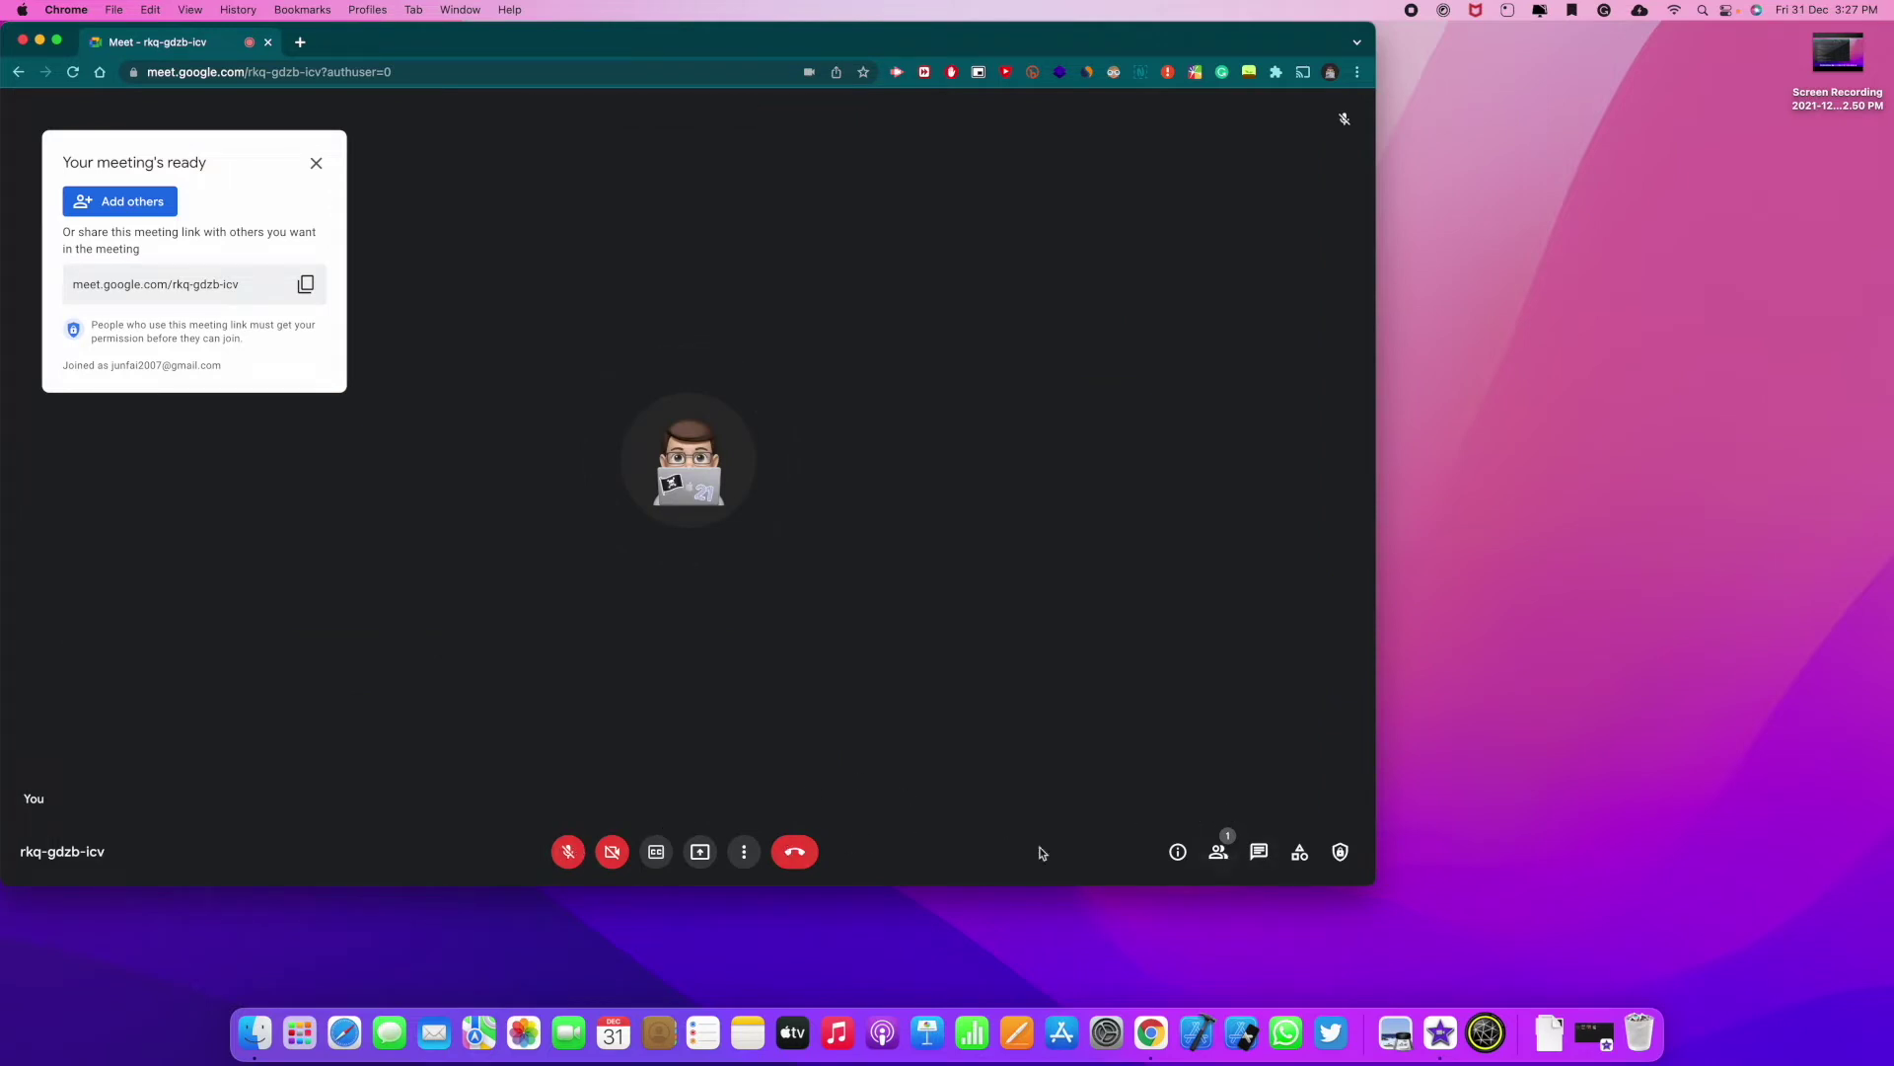
click(746, 850)
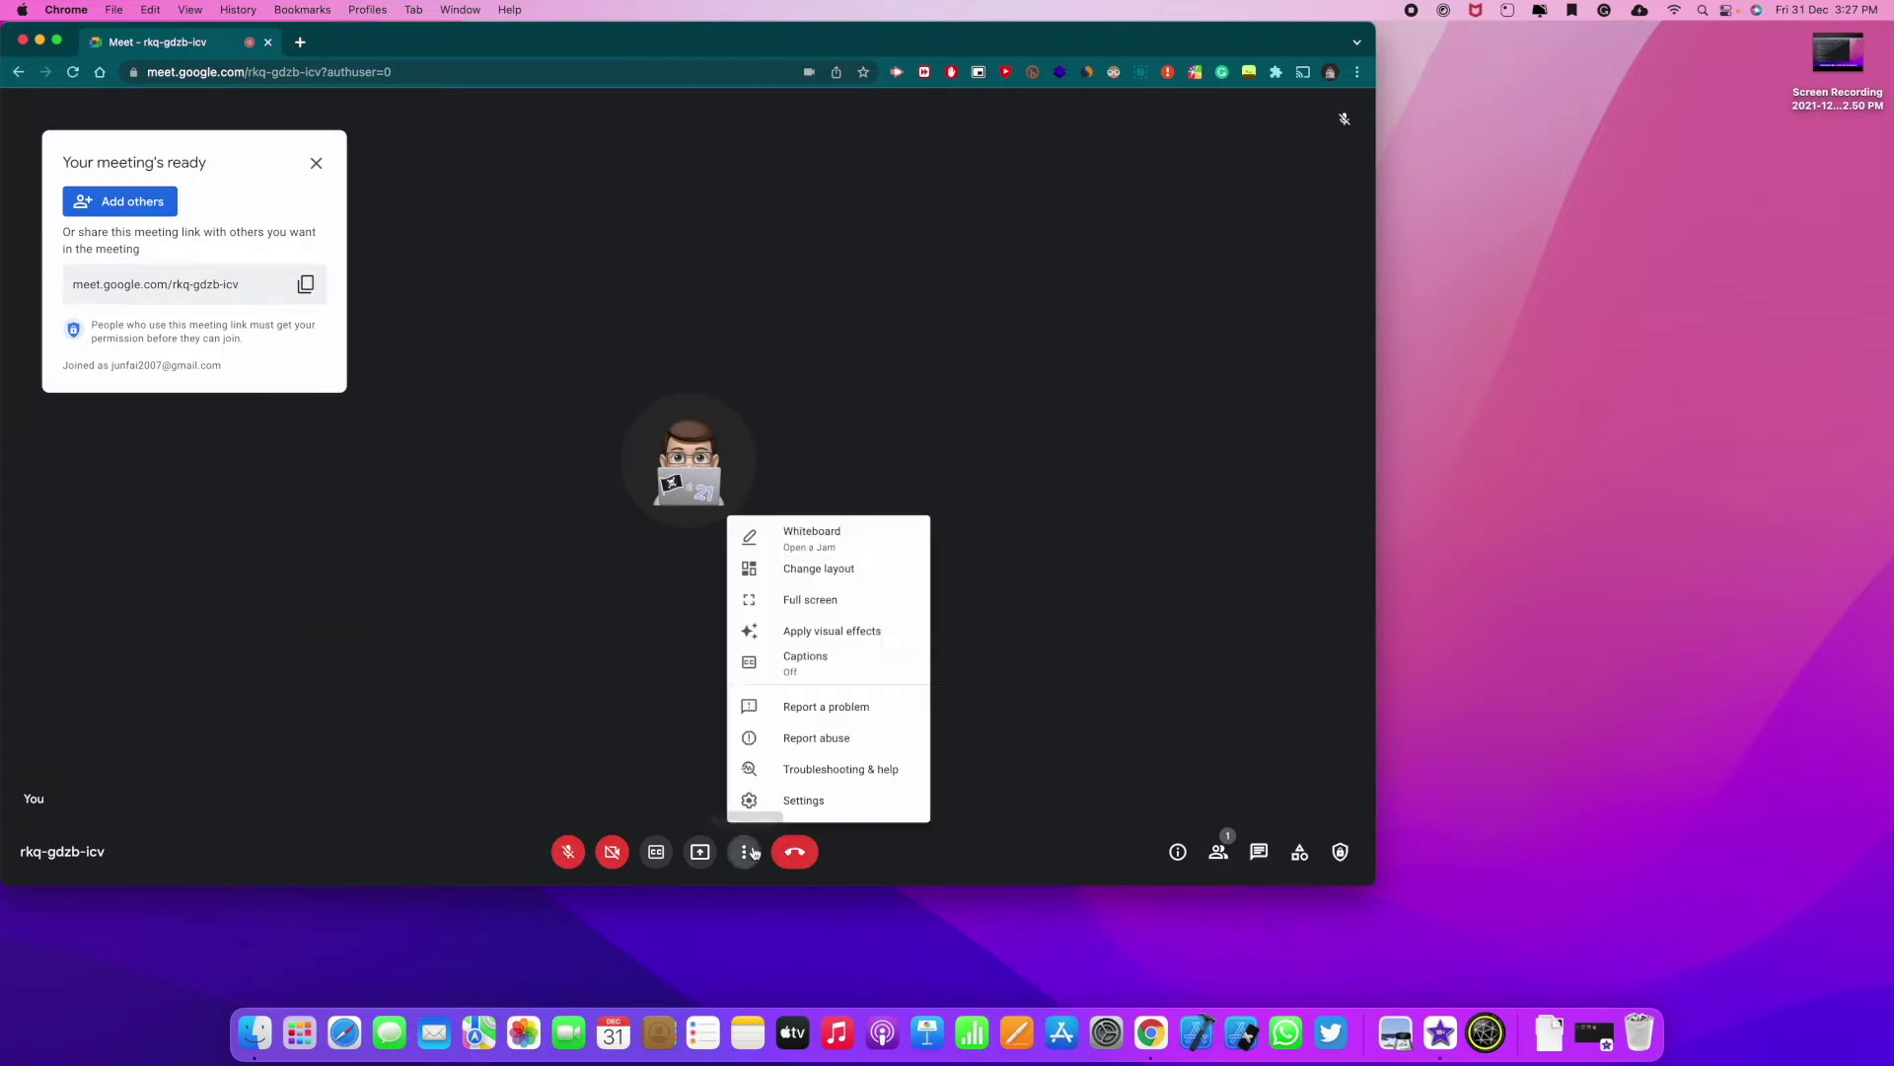
click(755, 796)
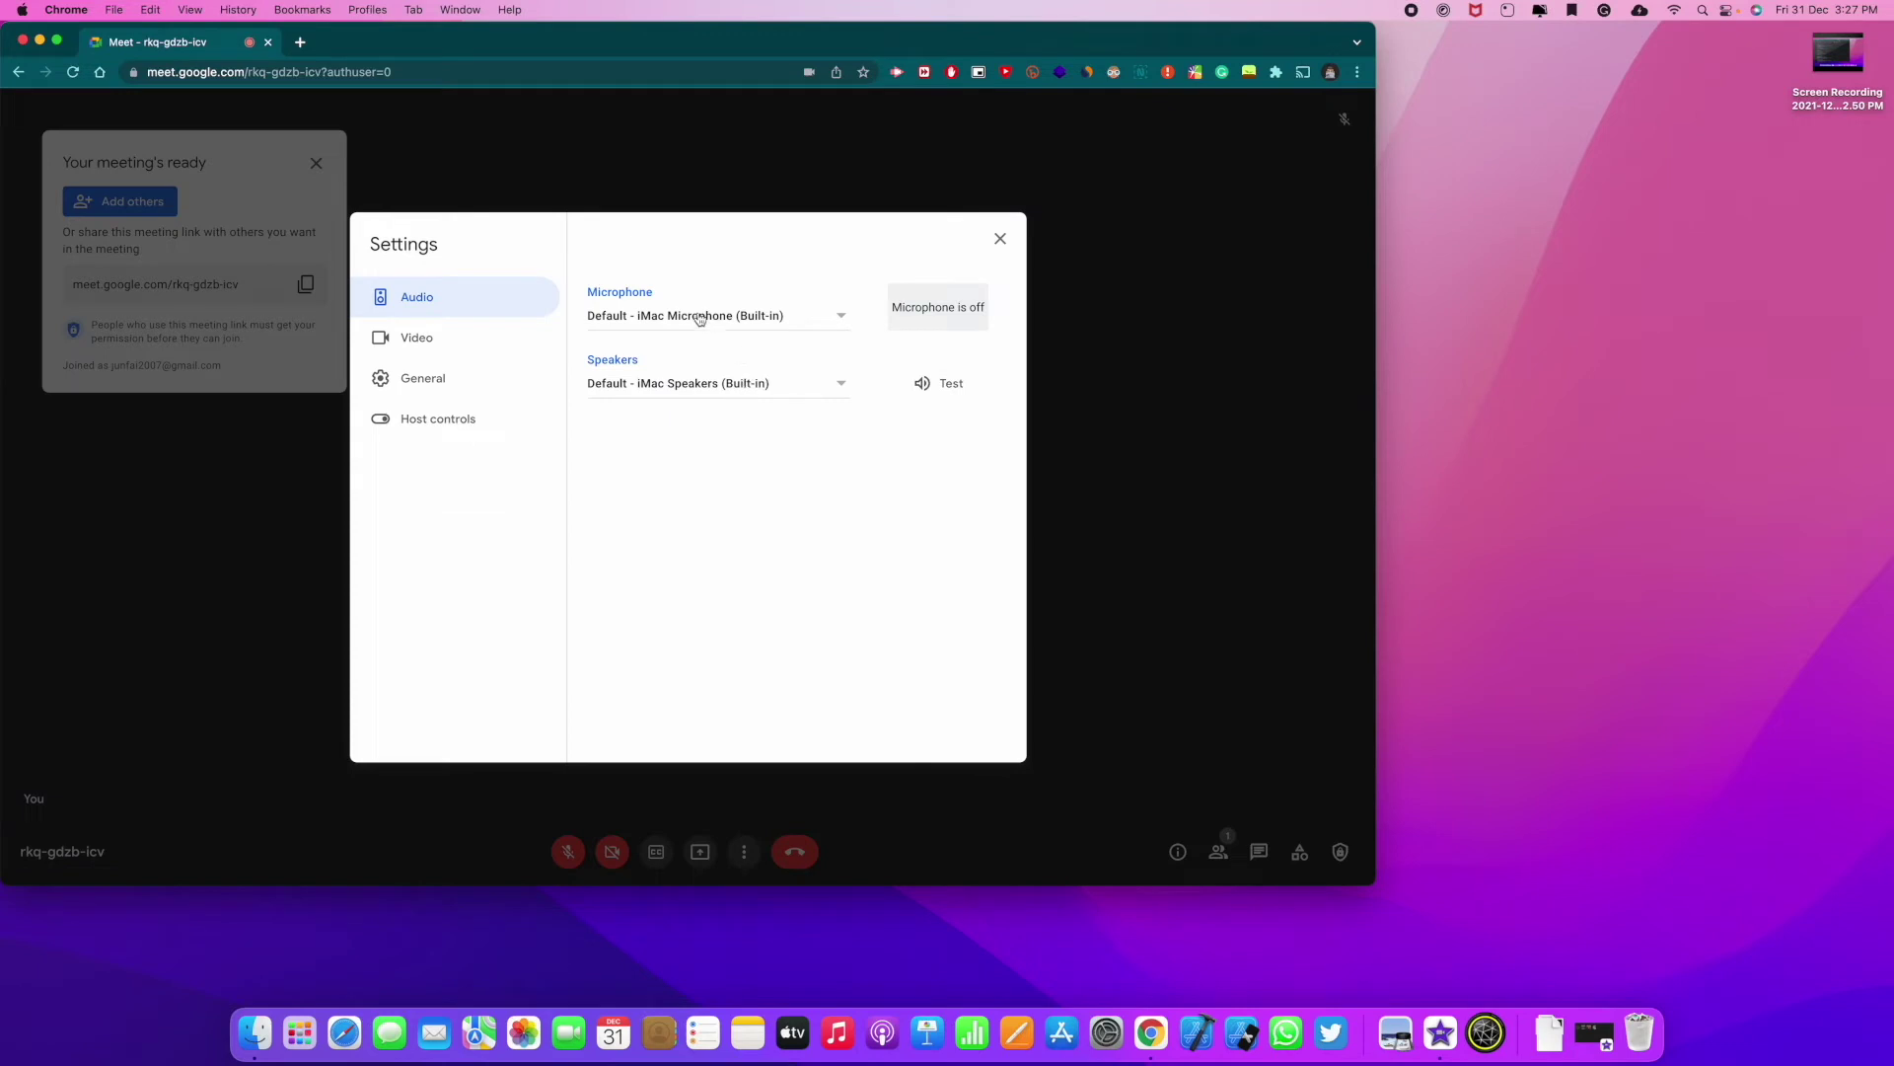
click(456, 340)
click(694, 327)
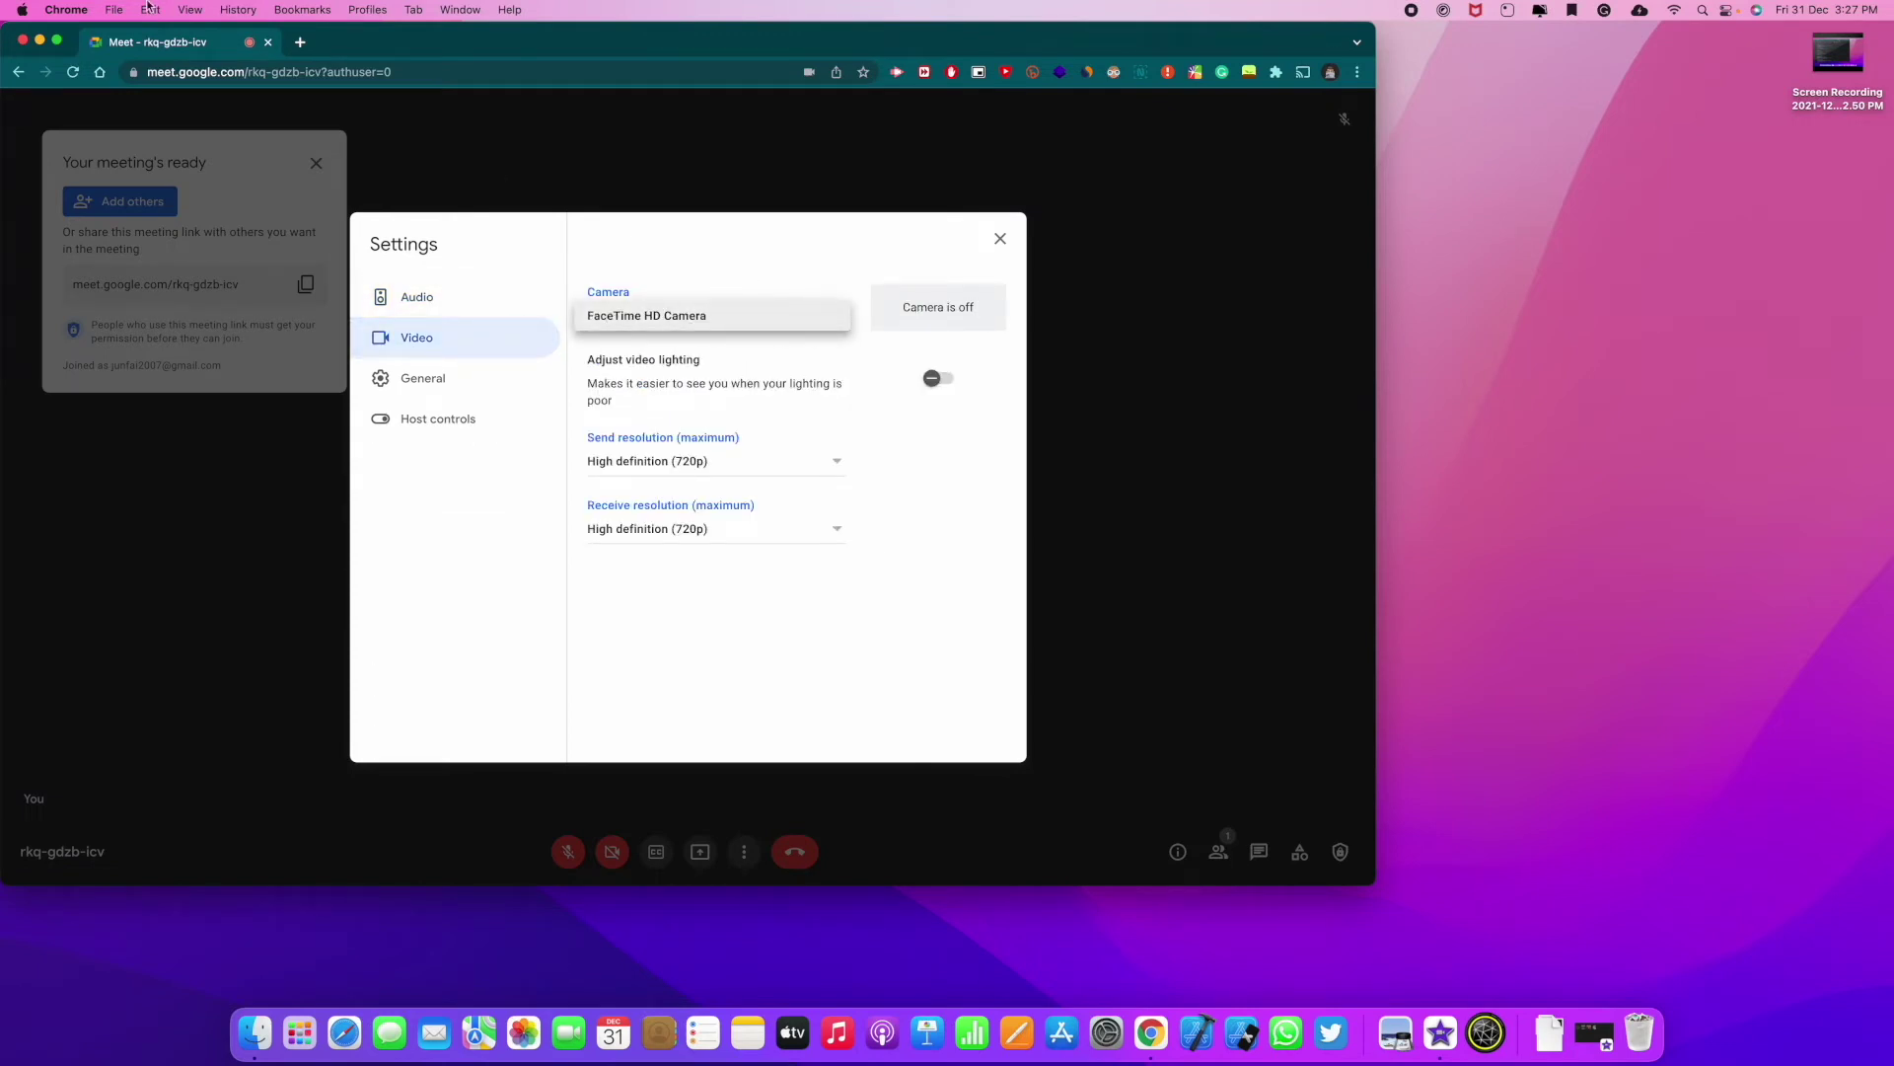
- Look up the Mac's Restart command
click(4, 8)
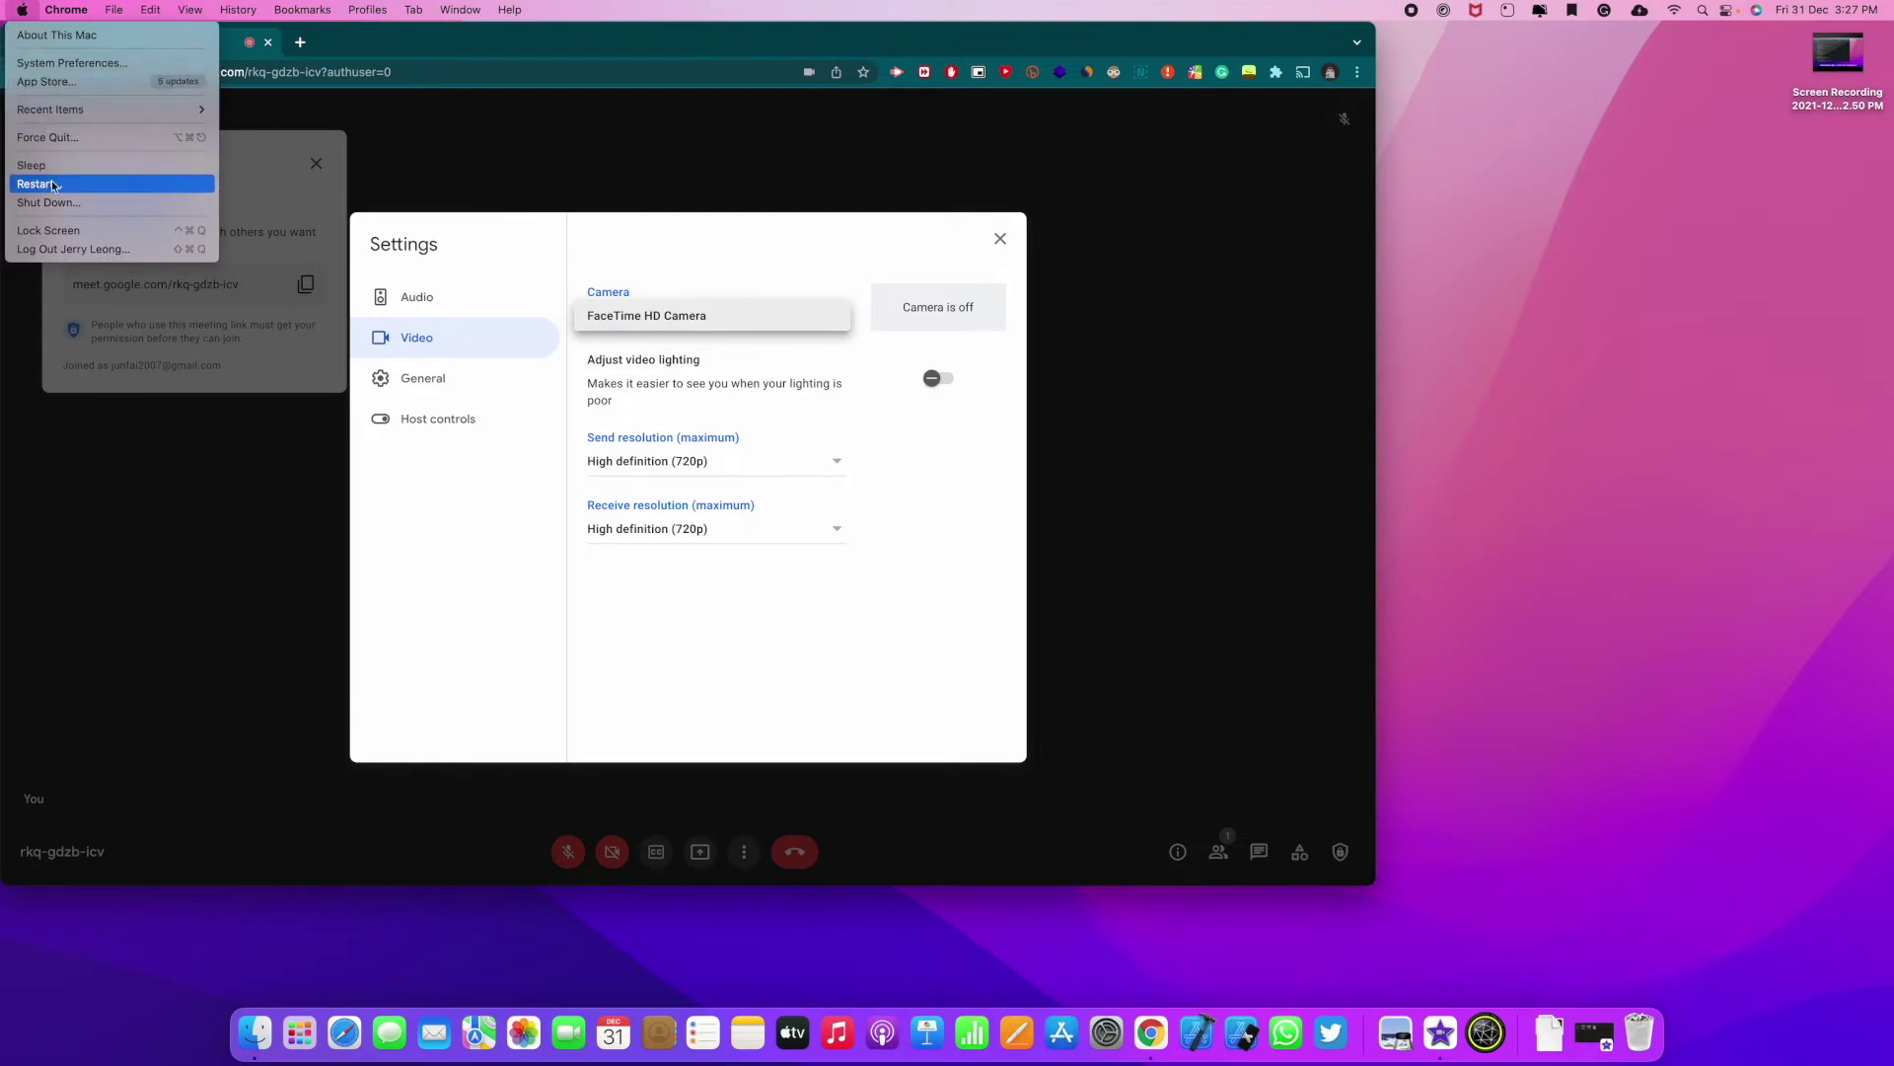
click(1069, 182)
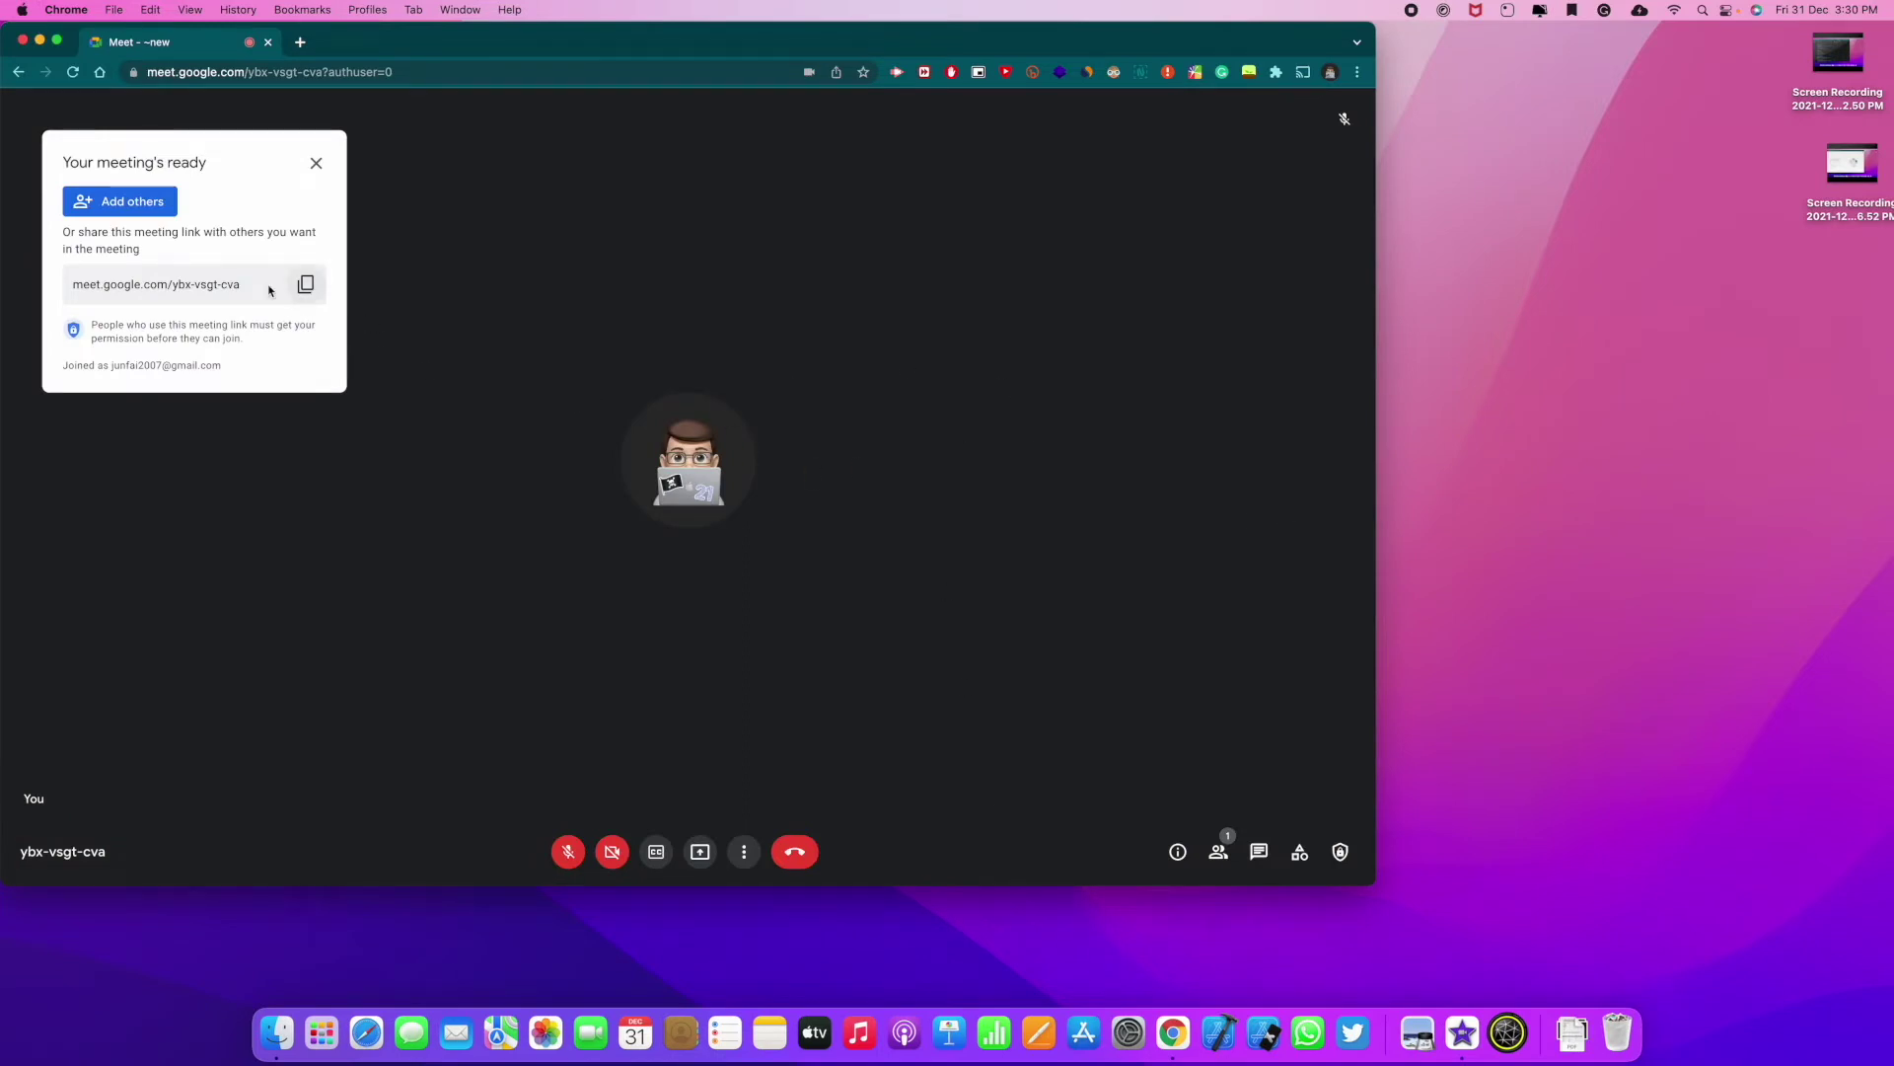
- Dismiss the meeting link card and select Snap Camera as the meeting's camera in the video settings
click(317, 166)
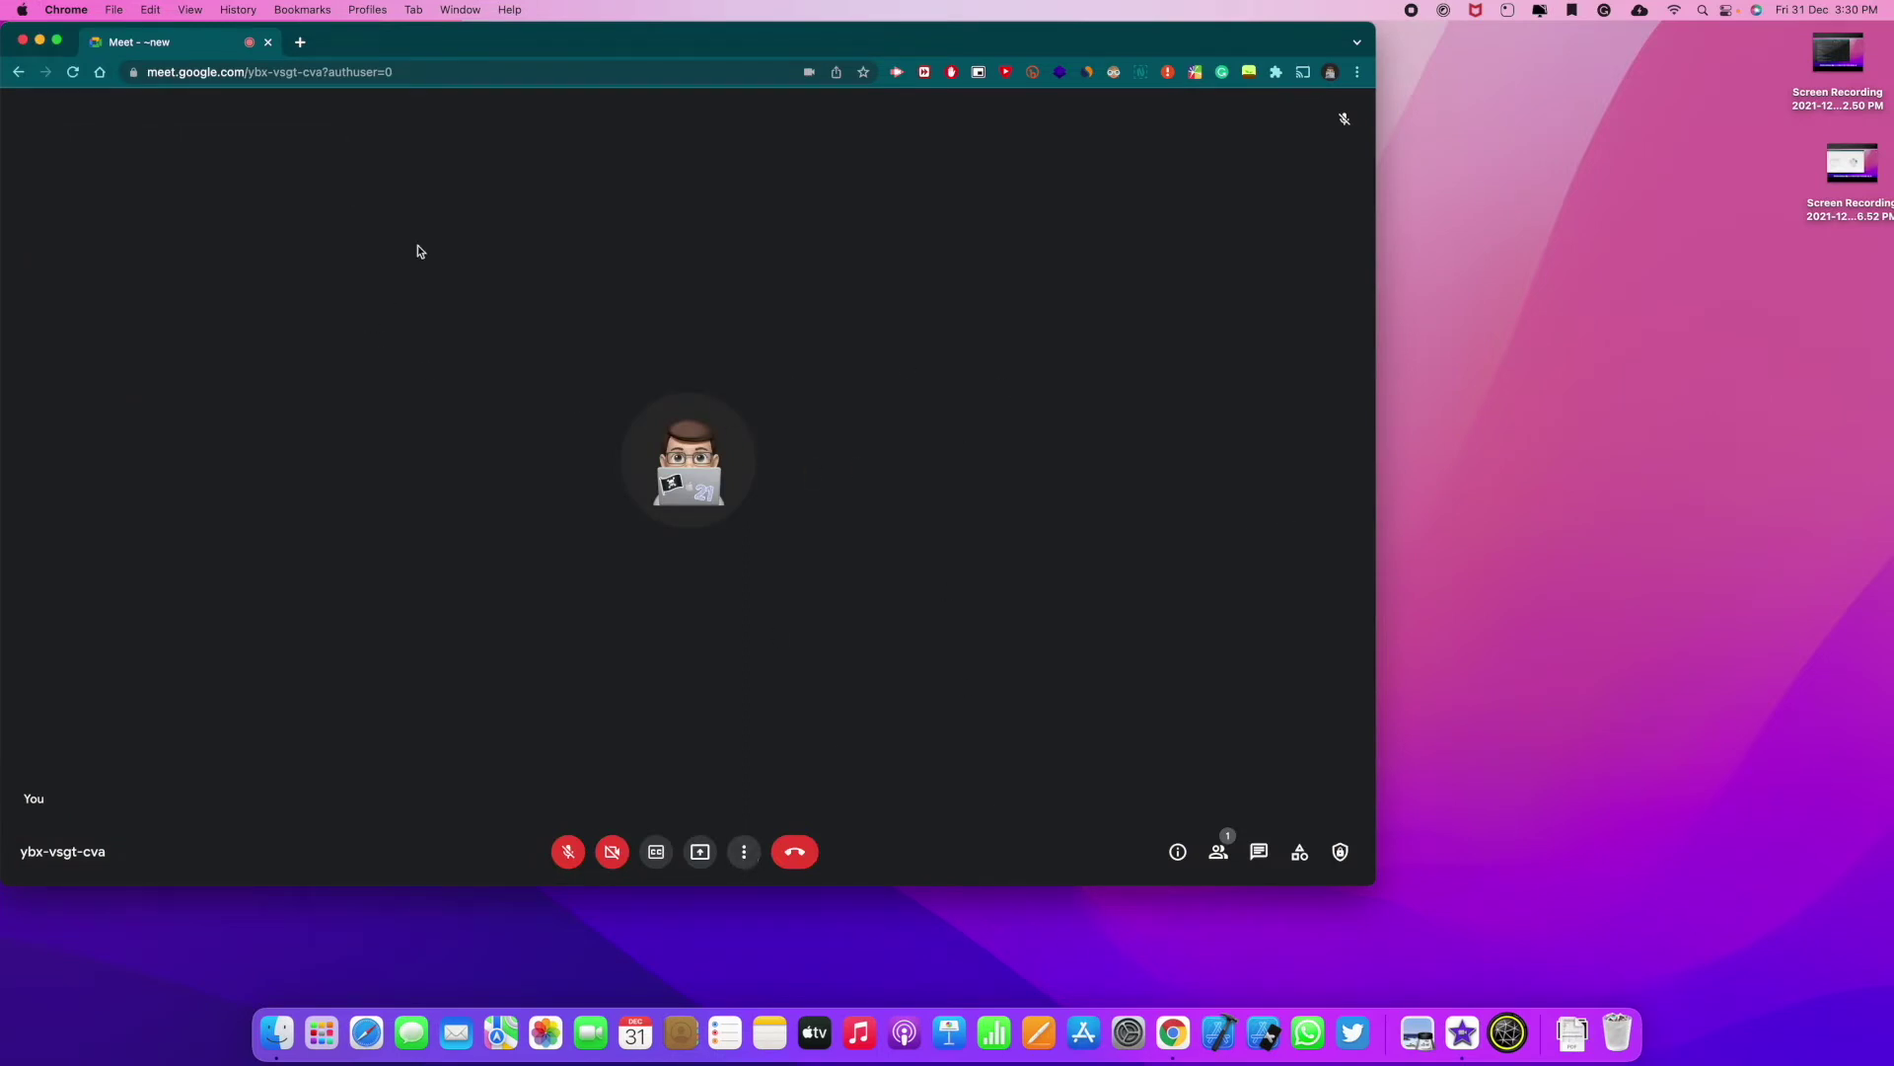
click(744, 855)
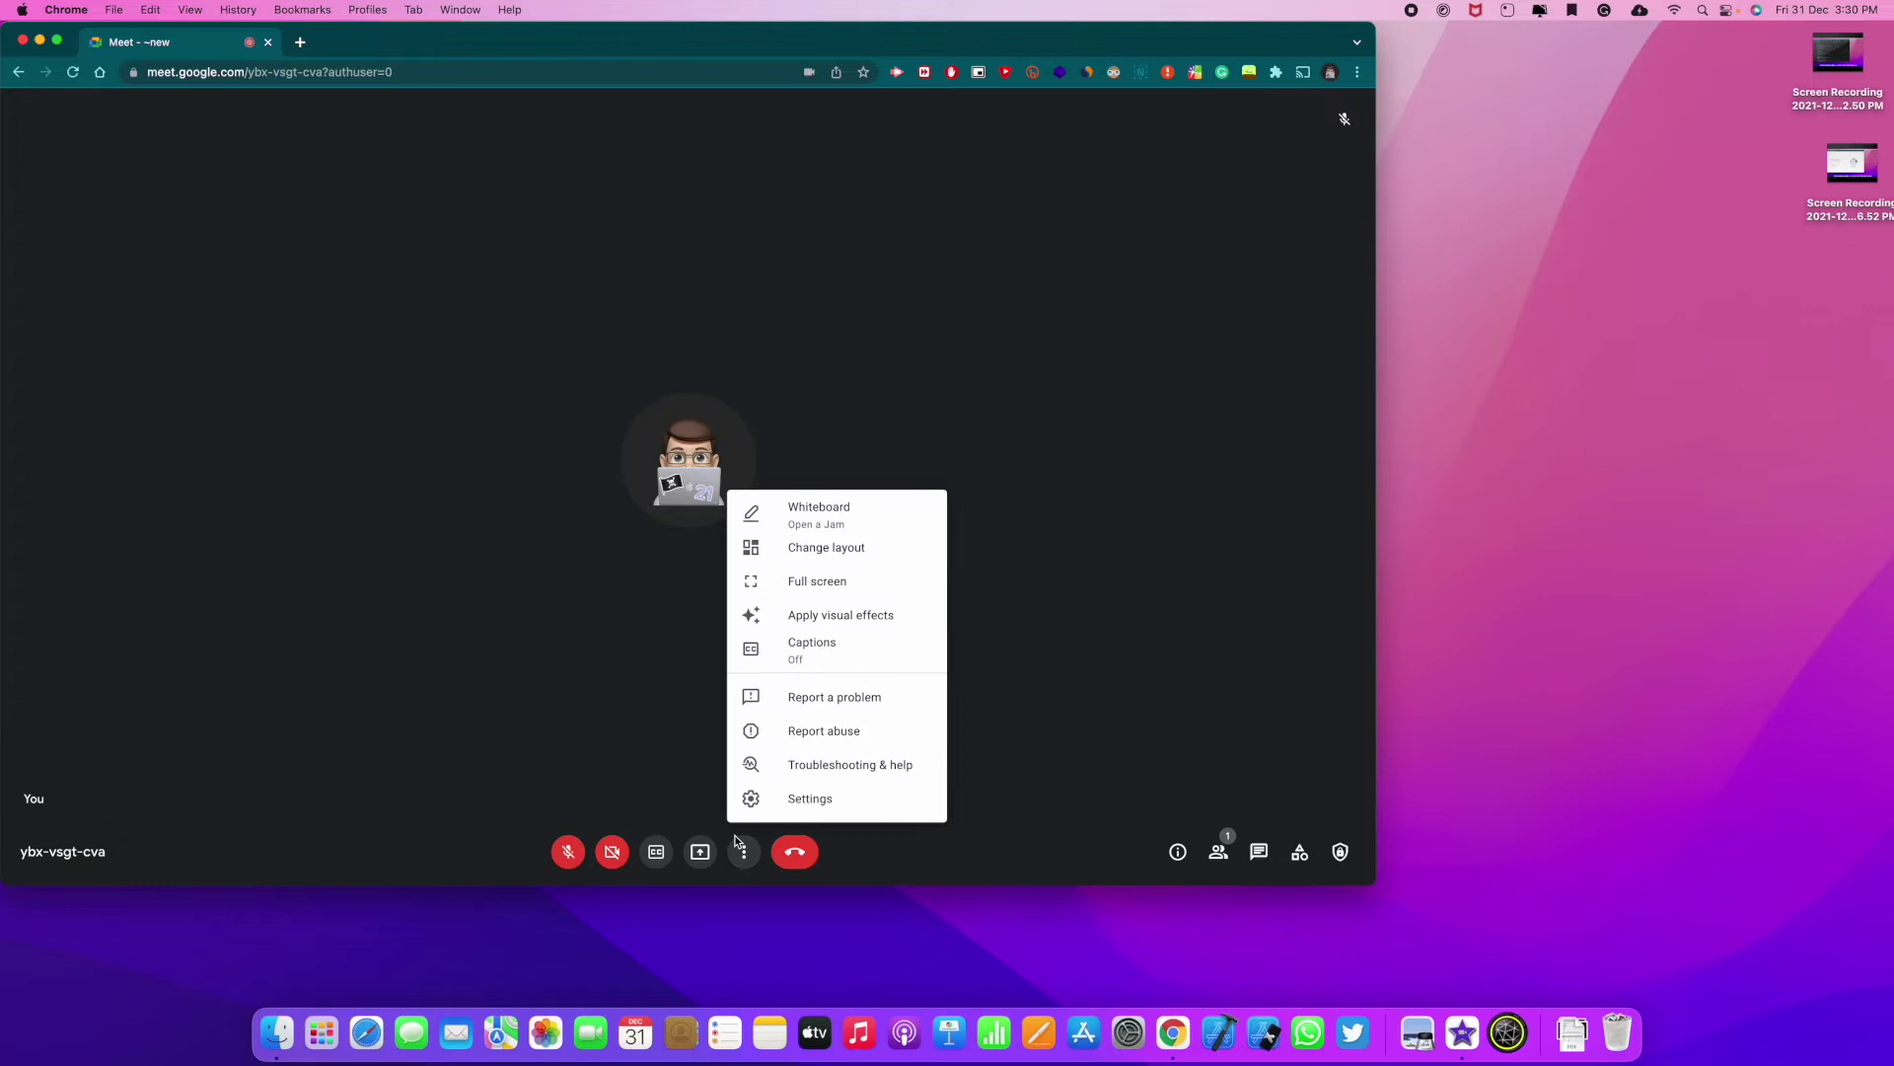
click(778, 795)
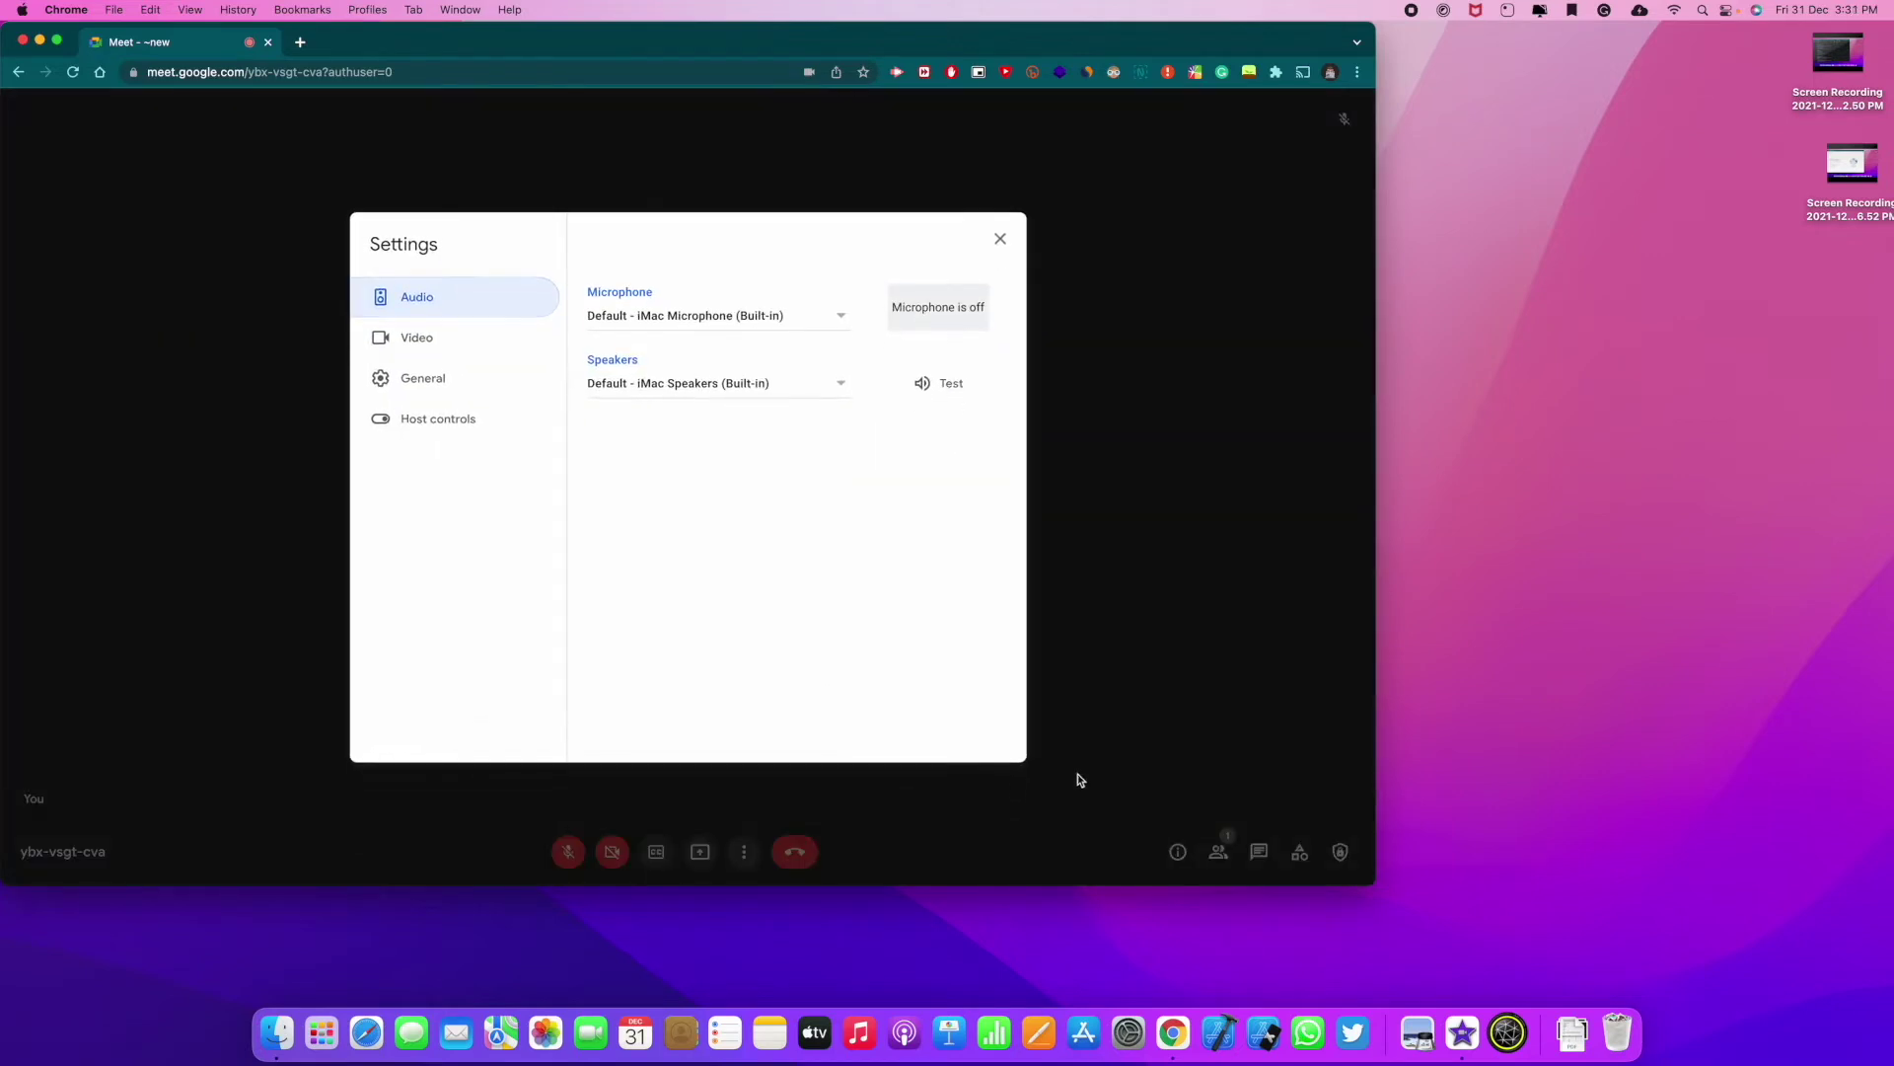
click(466, 345)
click(616, 316)
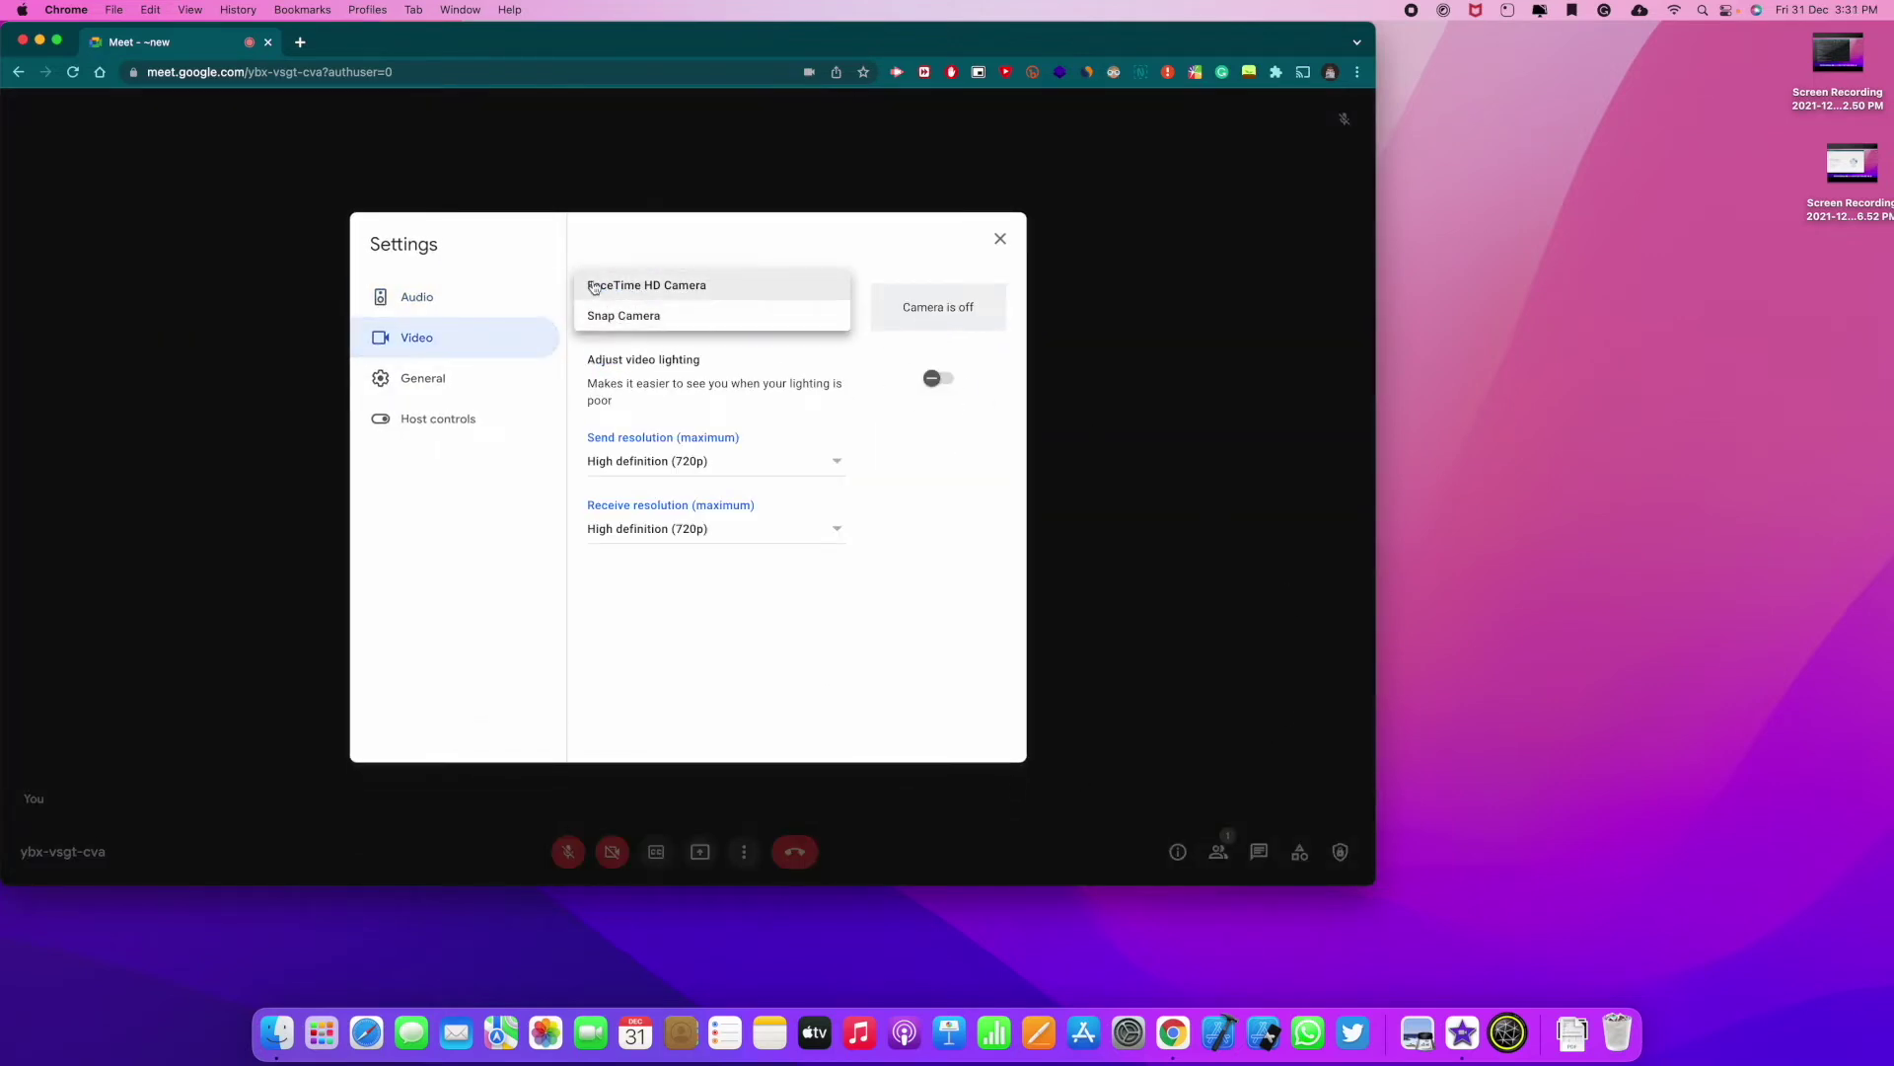
click(649, 297)
click(665, 313)
click(642, 347)
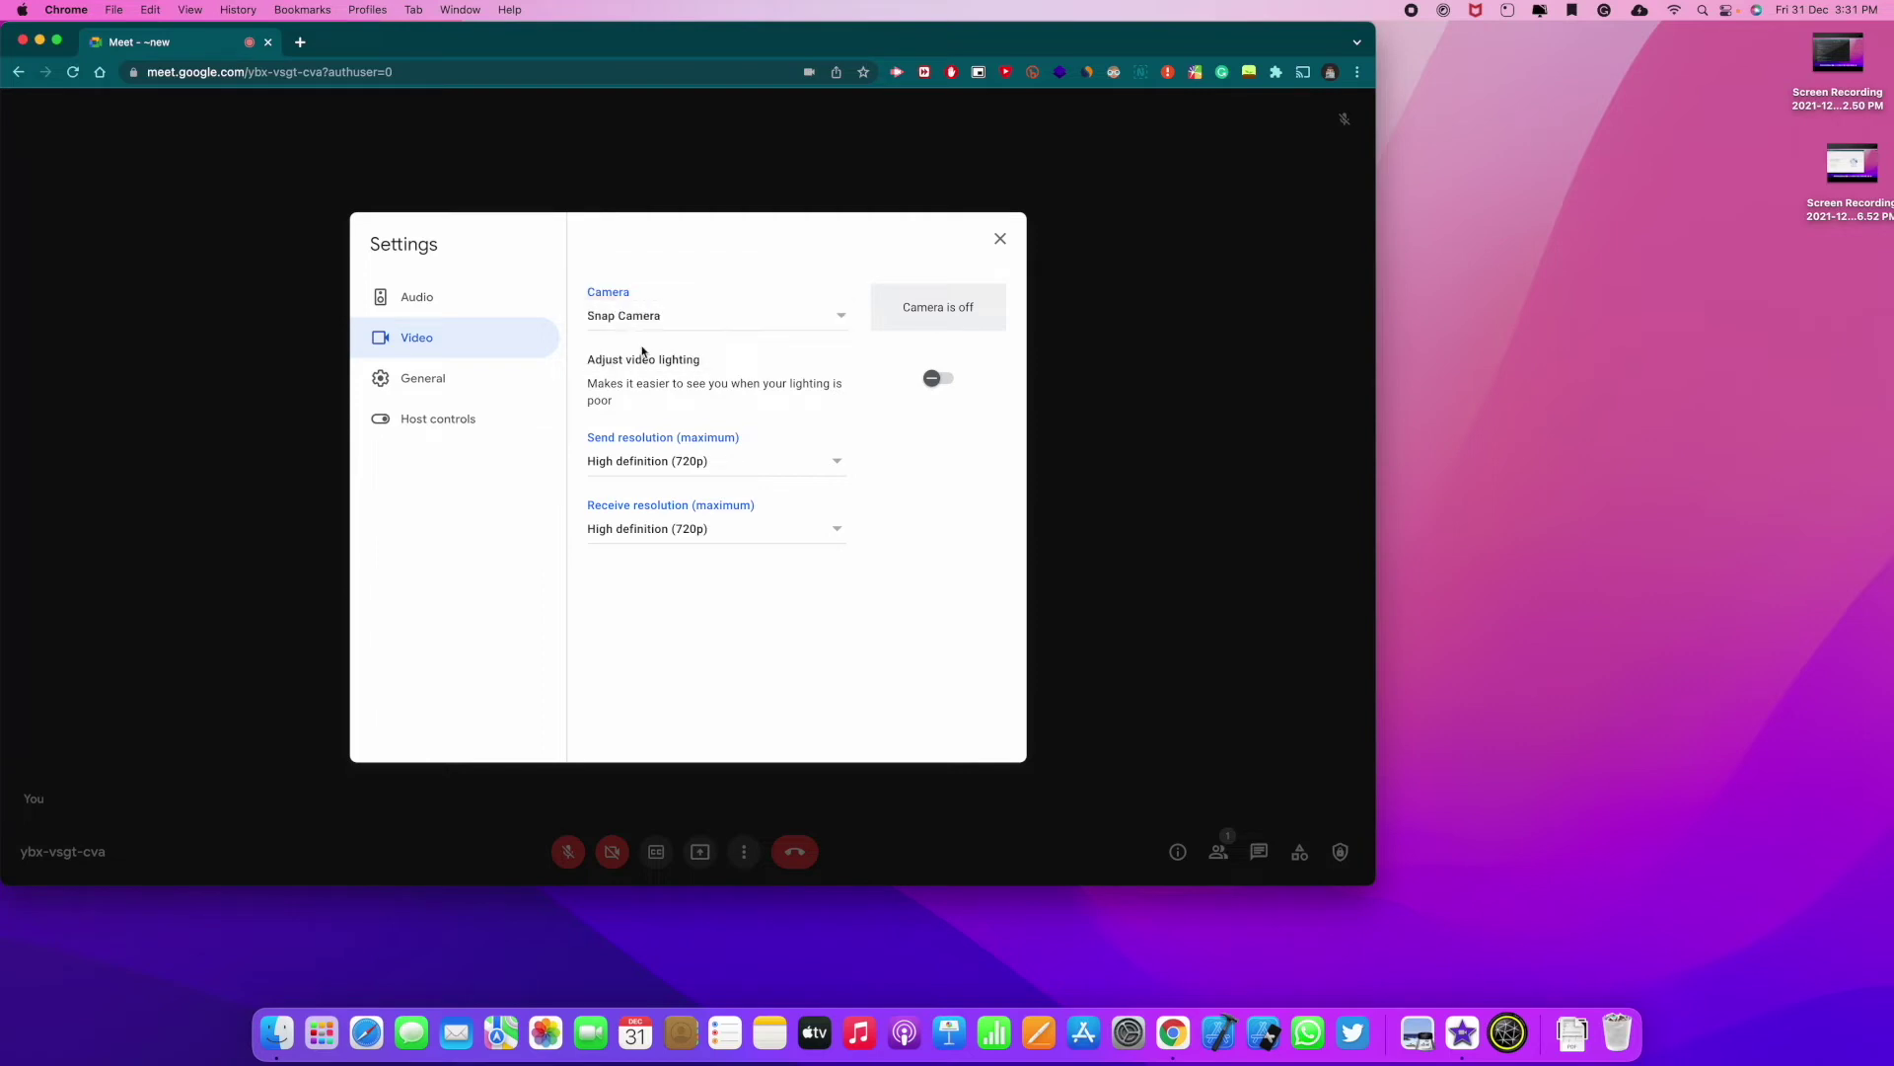
click(999, 241)
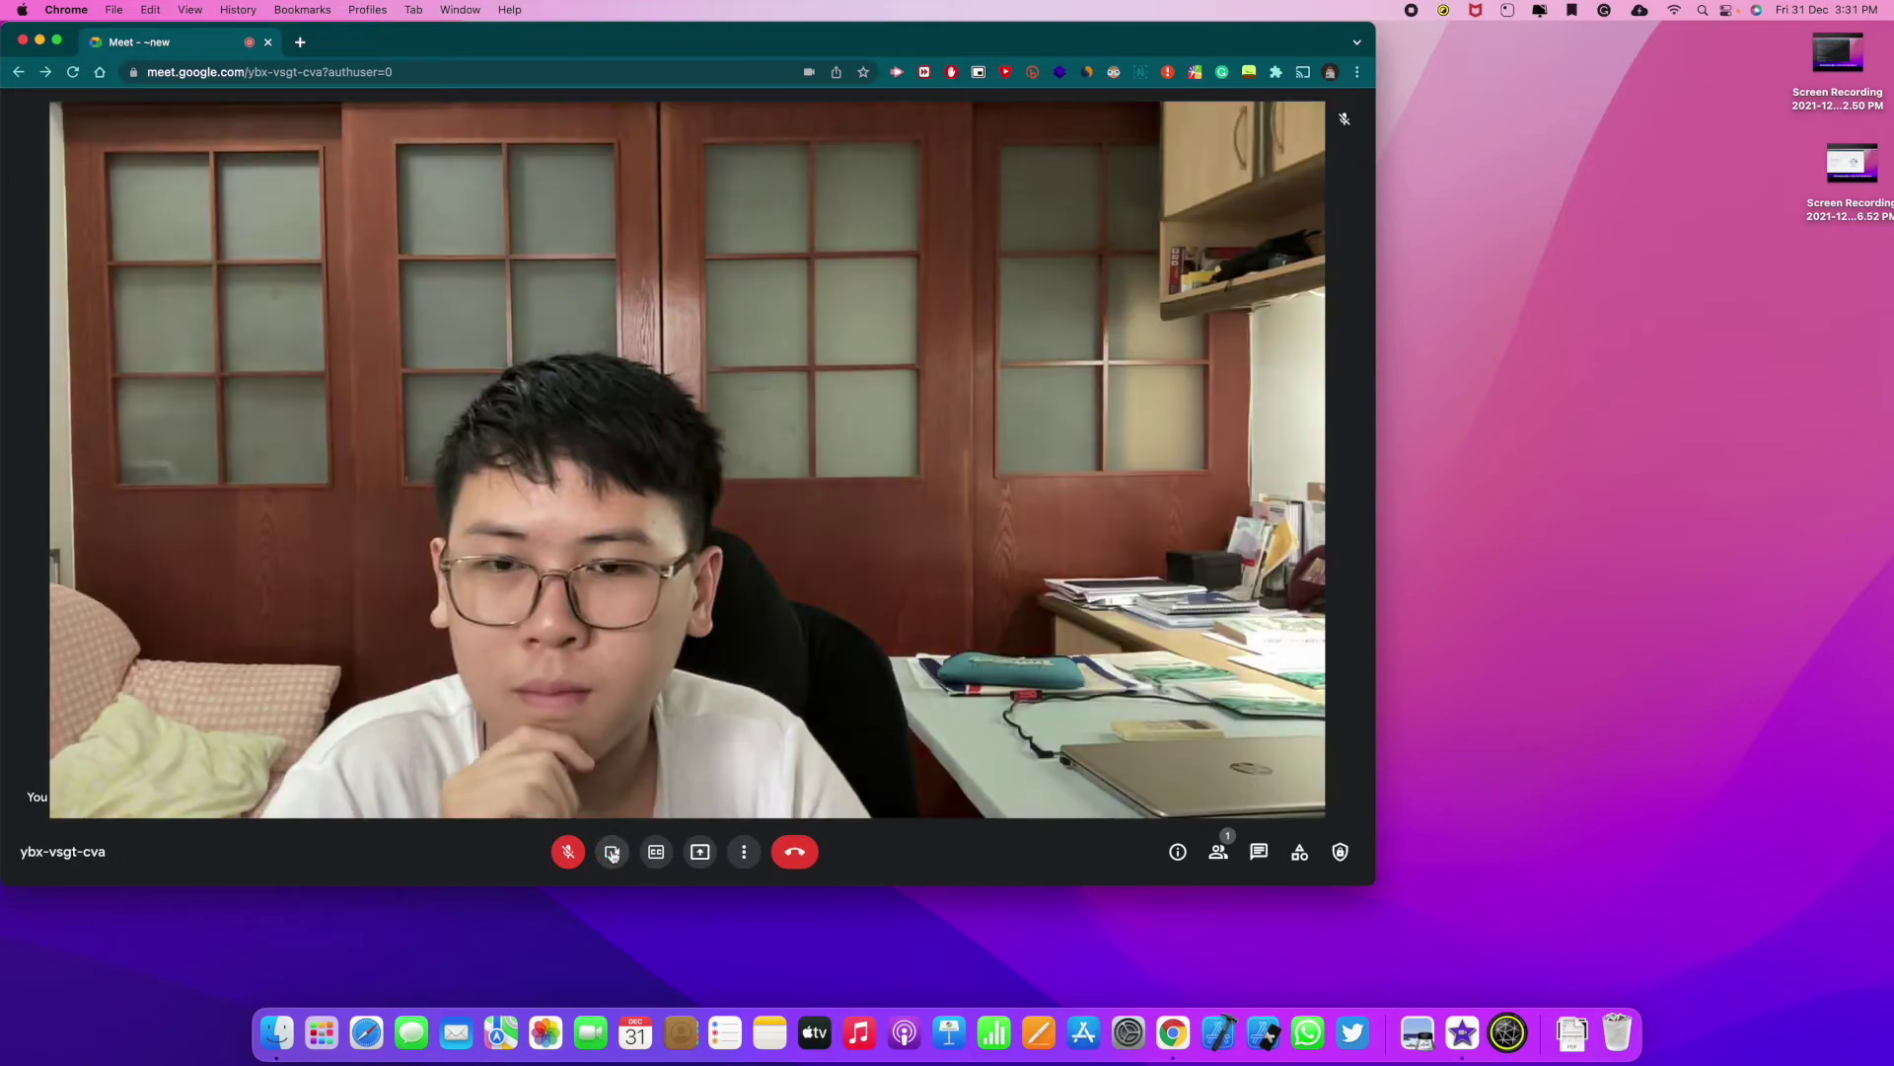
- Switch to Snap Camera, apply a Santa hat and beard lens found with "christmas", and move its window clear of the meeting video
click(1508, 1033)
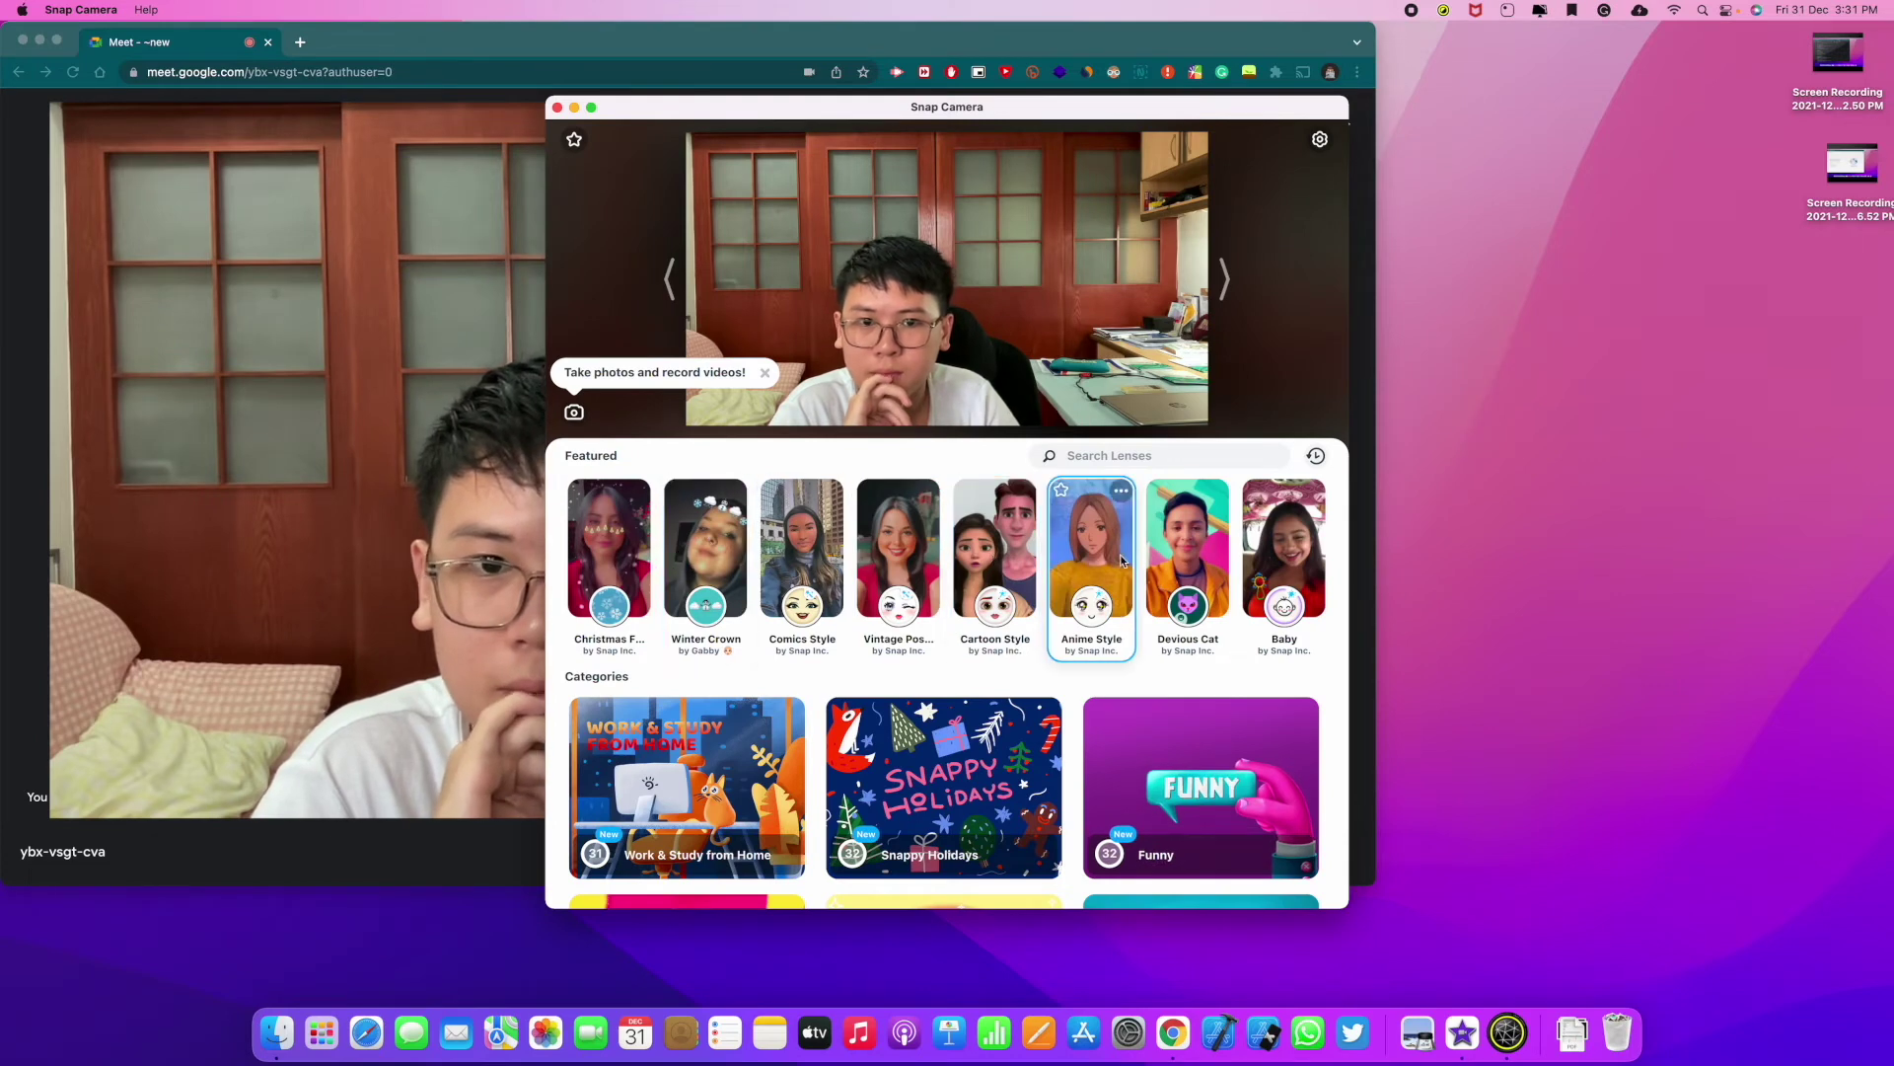
click(1215, 457)
text(christmas)
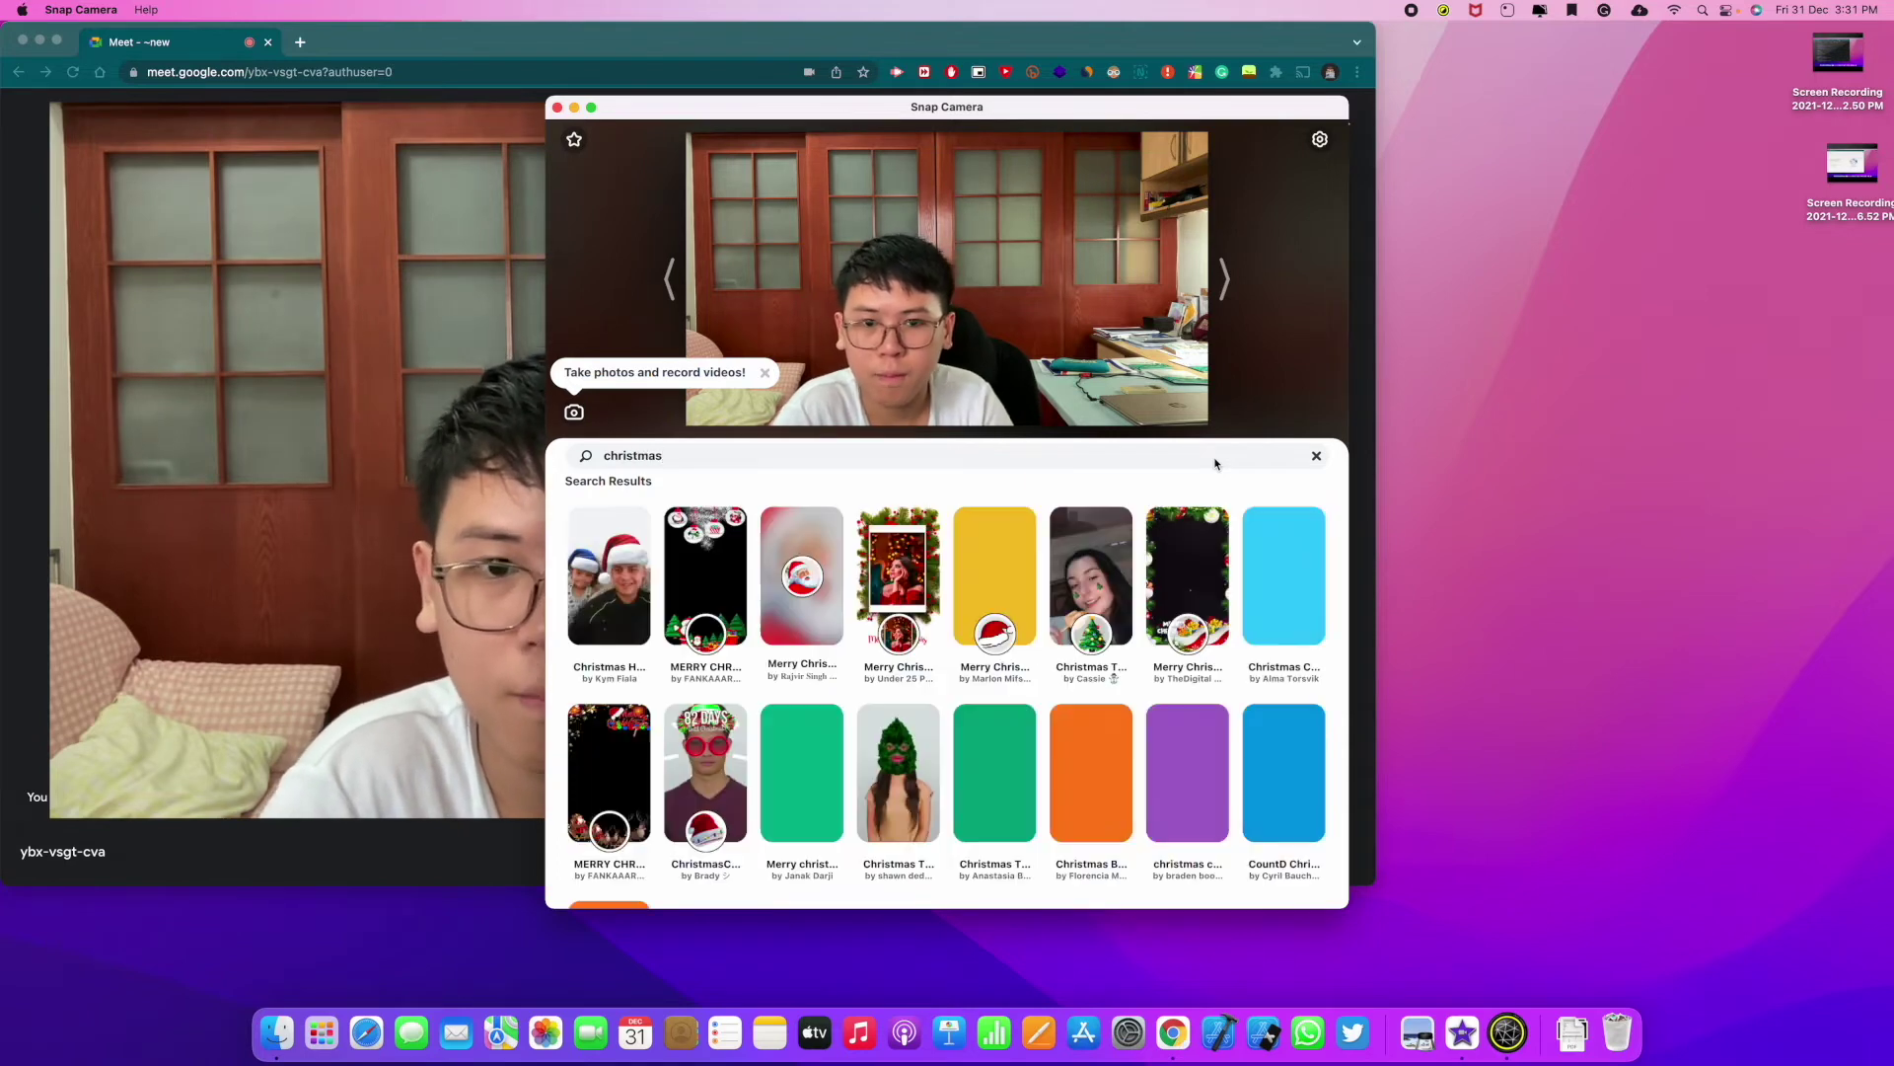
click(1017, 557)
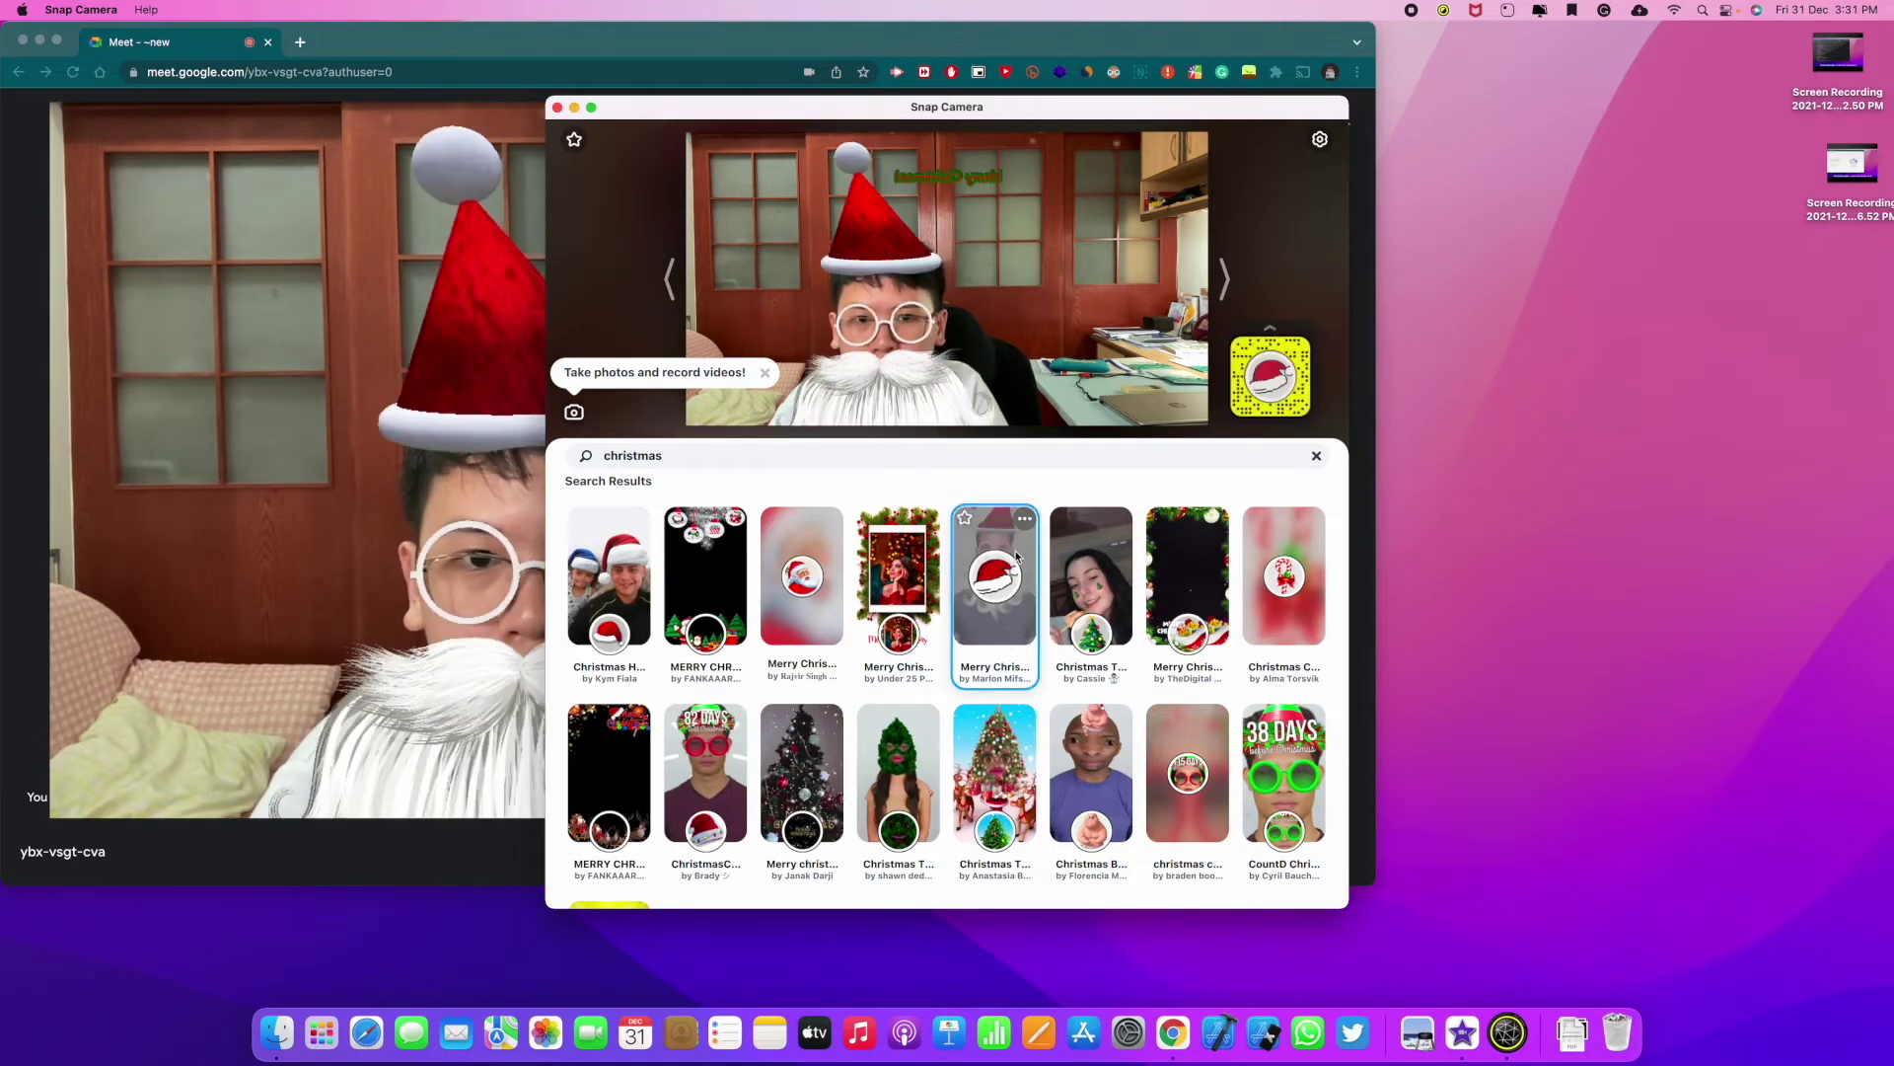
drag(936, 111, 1376, 53)
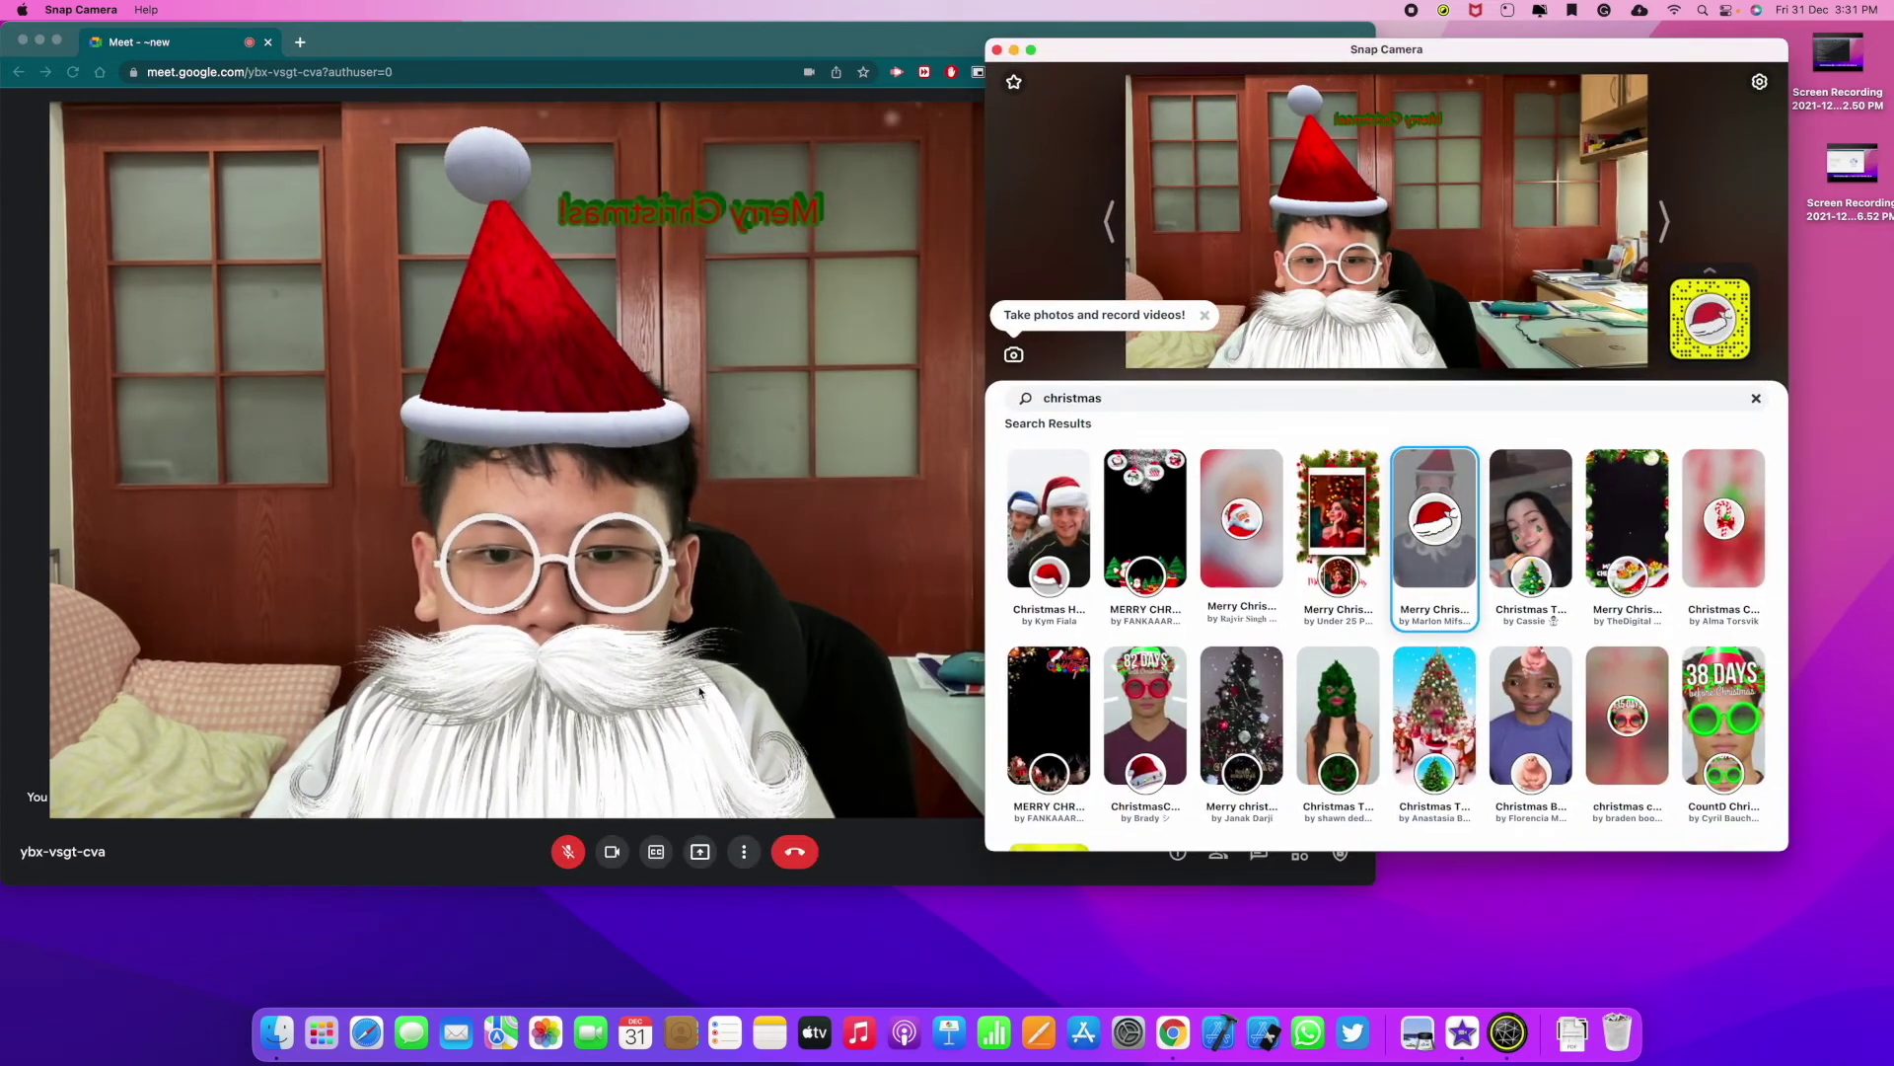
- Return to the Google Meet meeting and apply the stronger background blur from the visual effects
click(691, 612)
click(744, 851)
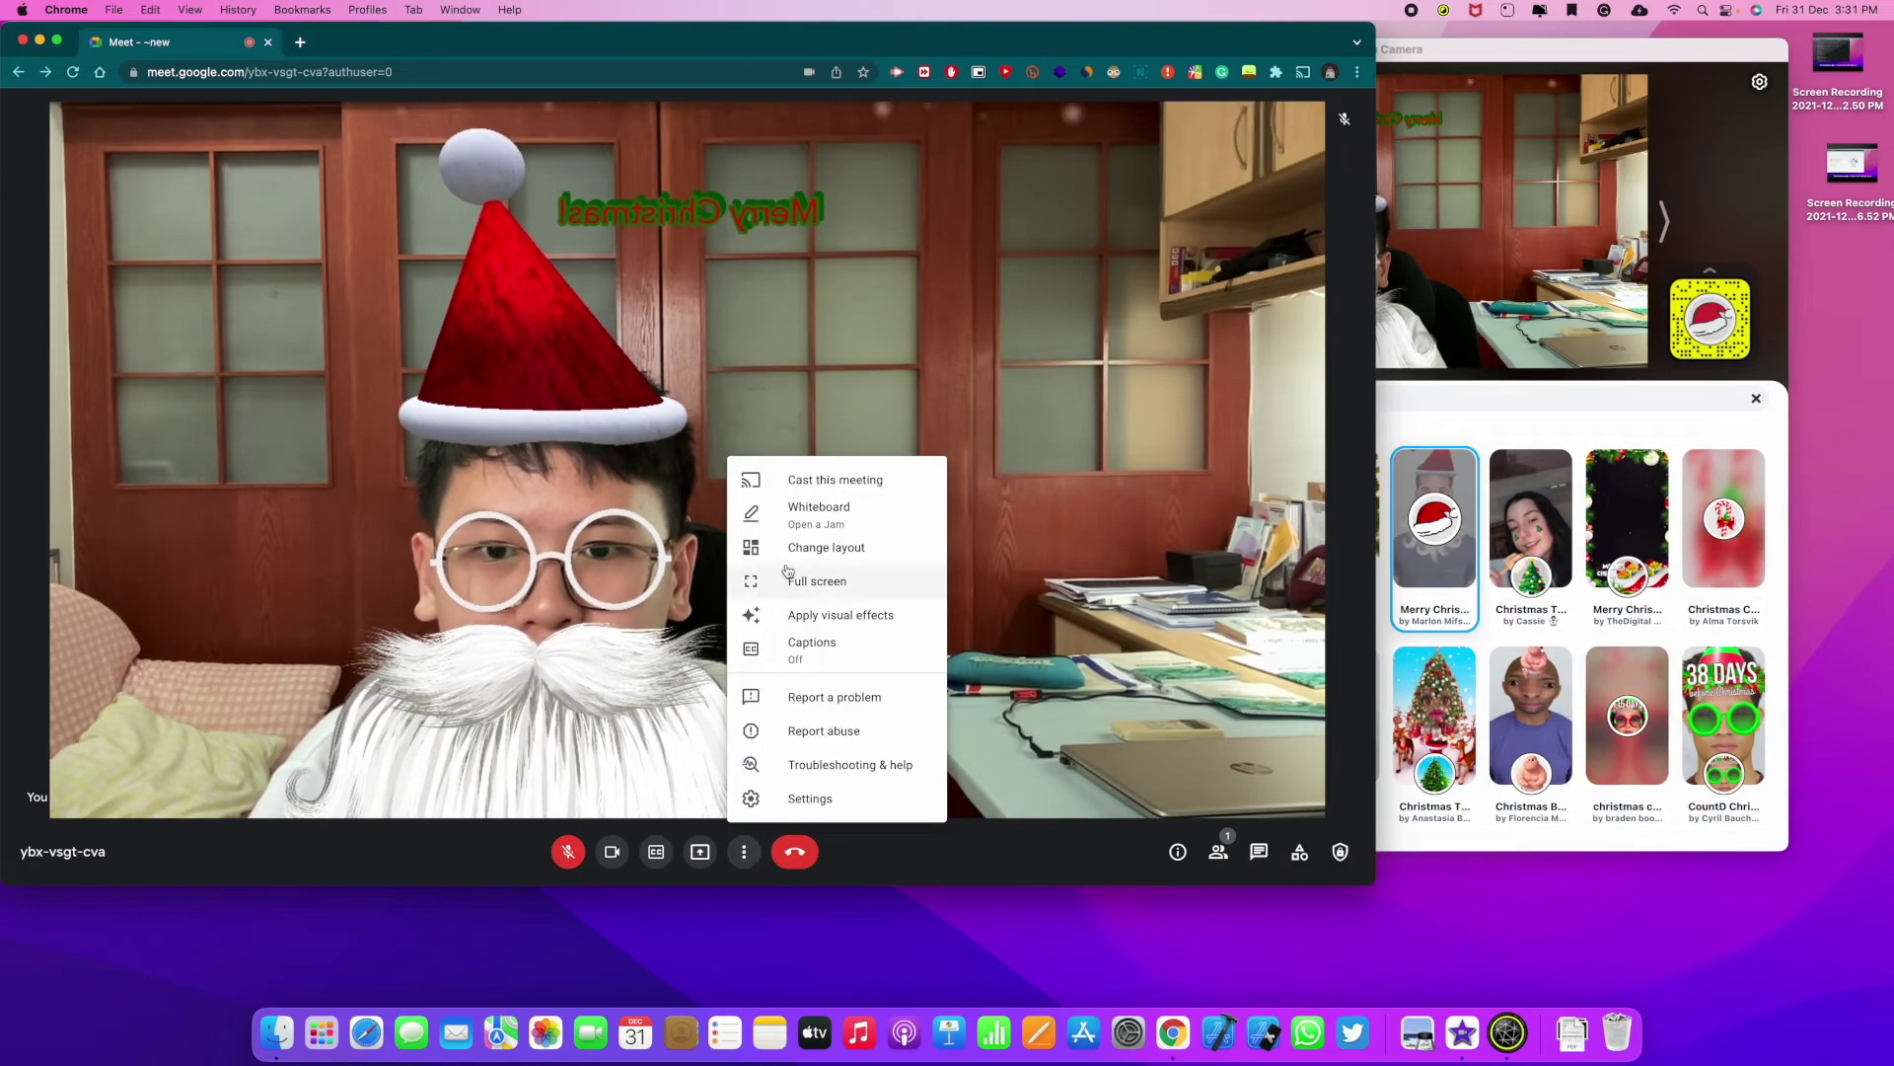
click(795, 615)
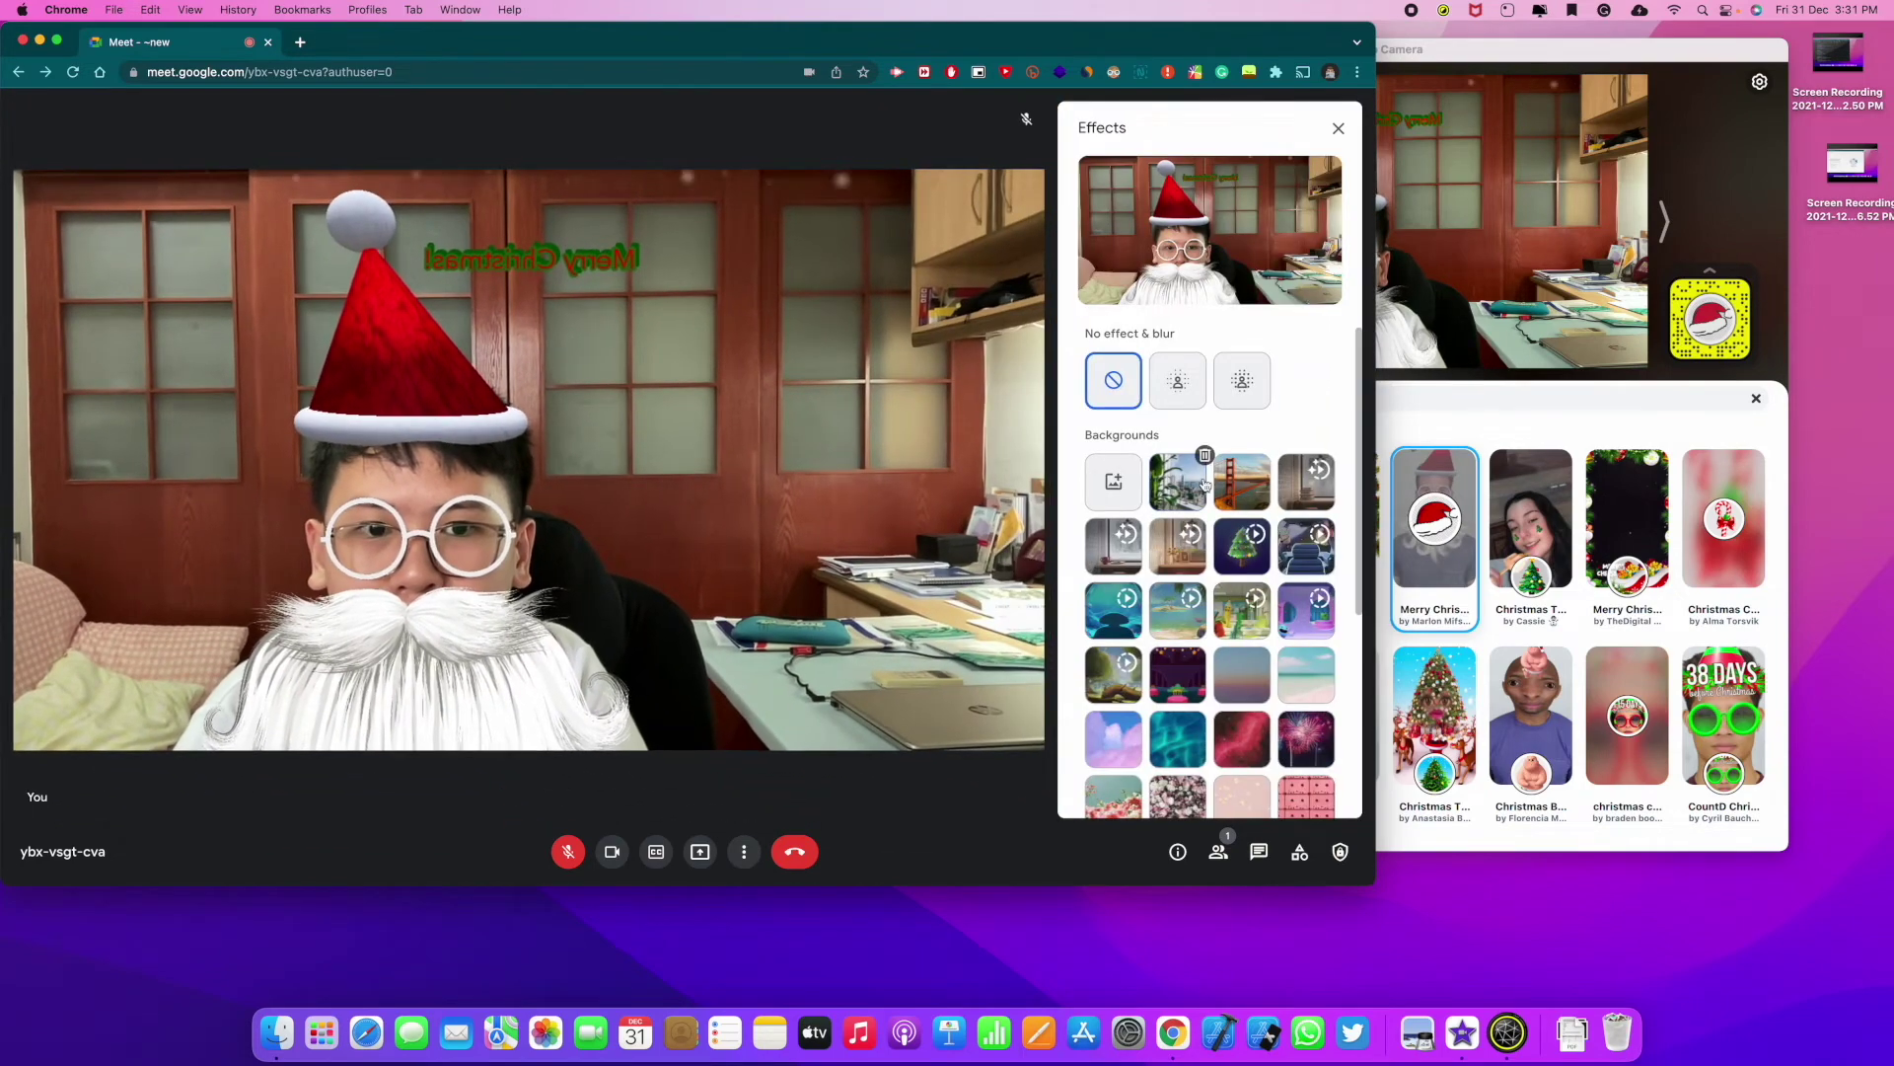
click(1243, 393)
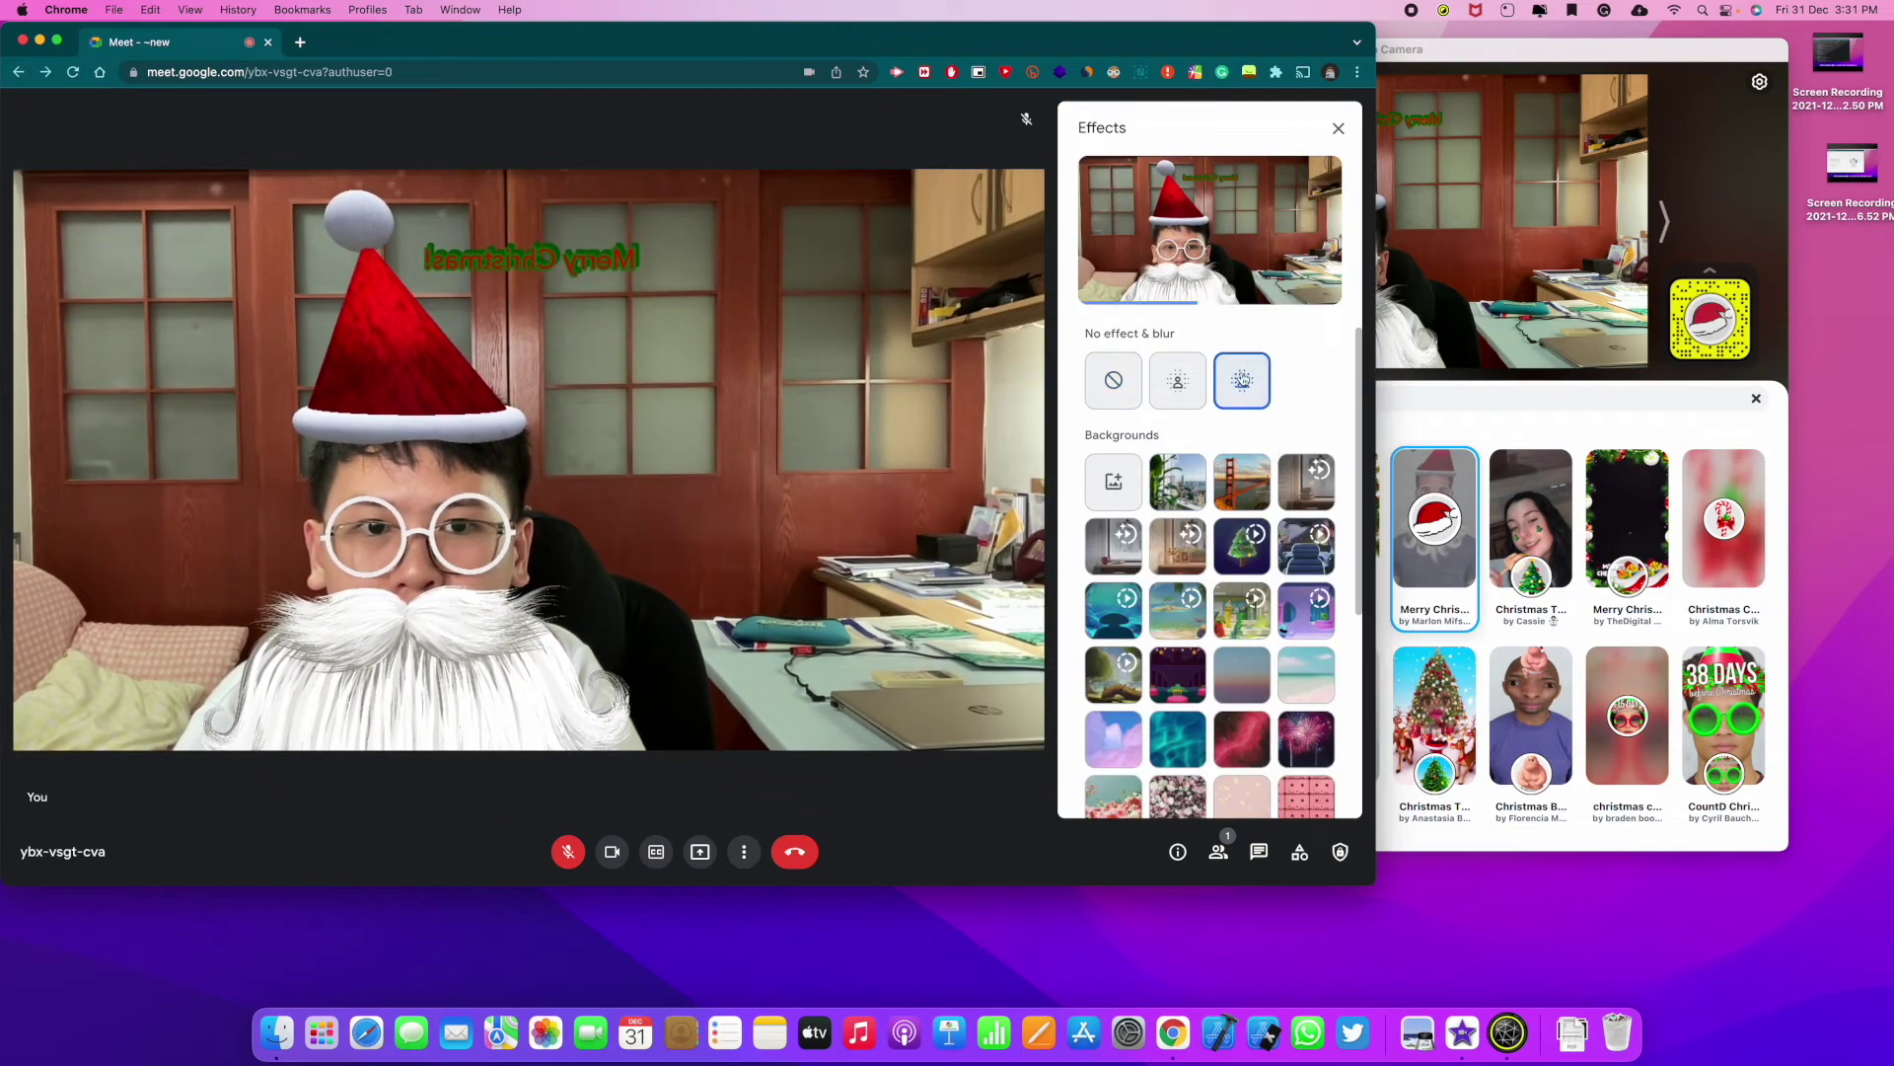
click(1336, 129)
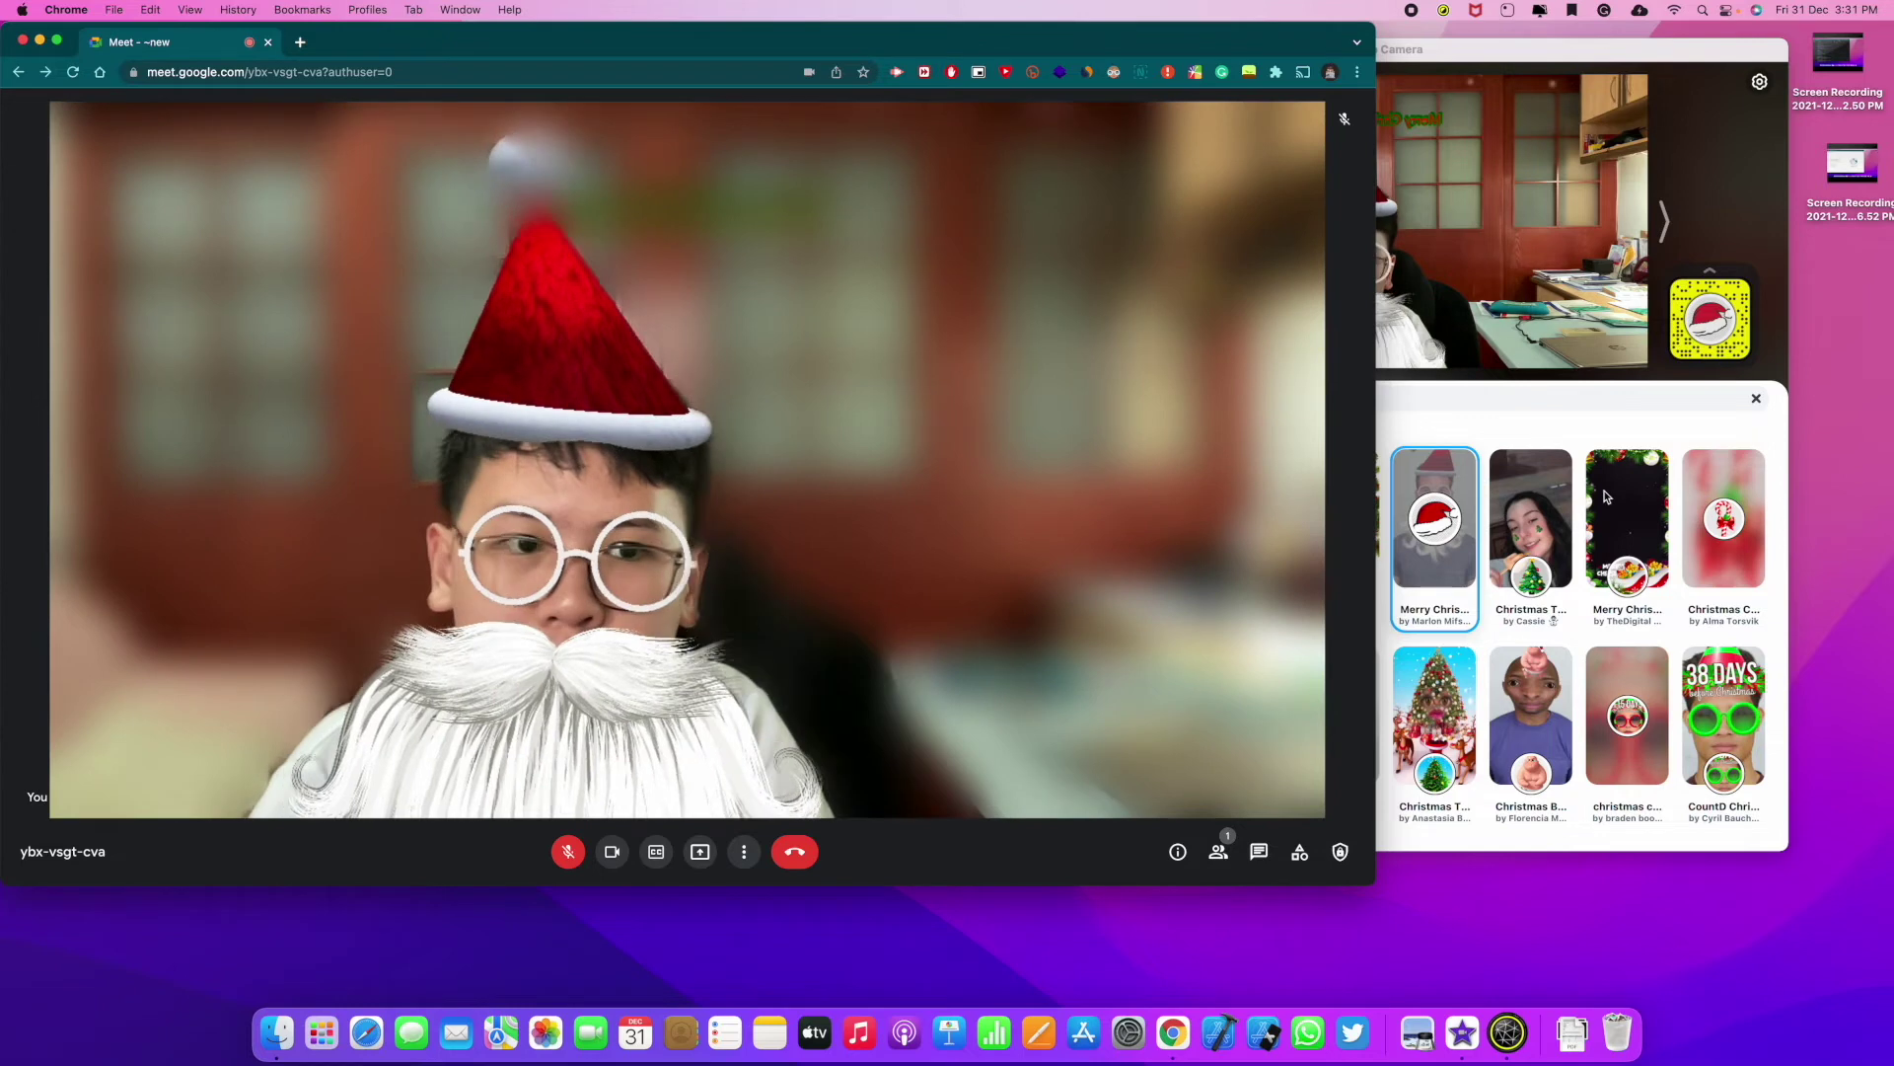
- Return to Snap Camera and replace the lens search with "chciken"
click(1766, 396)
click(1765, 397)
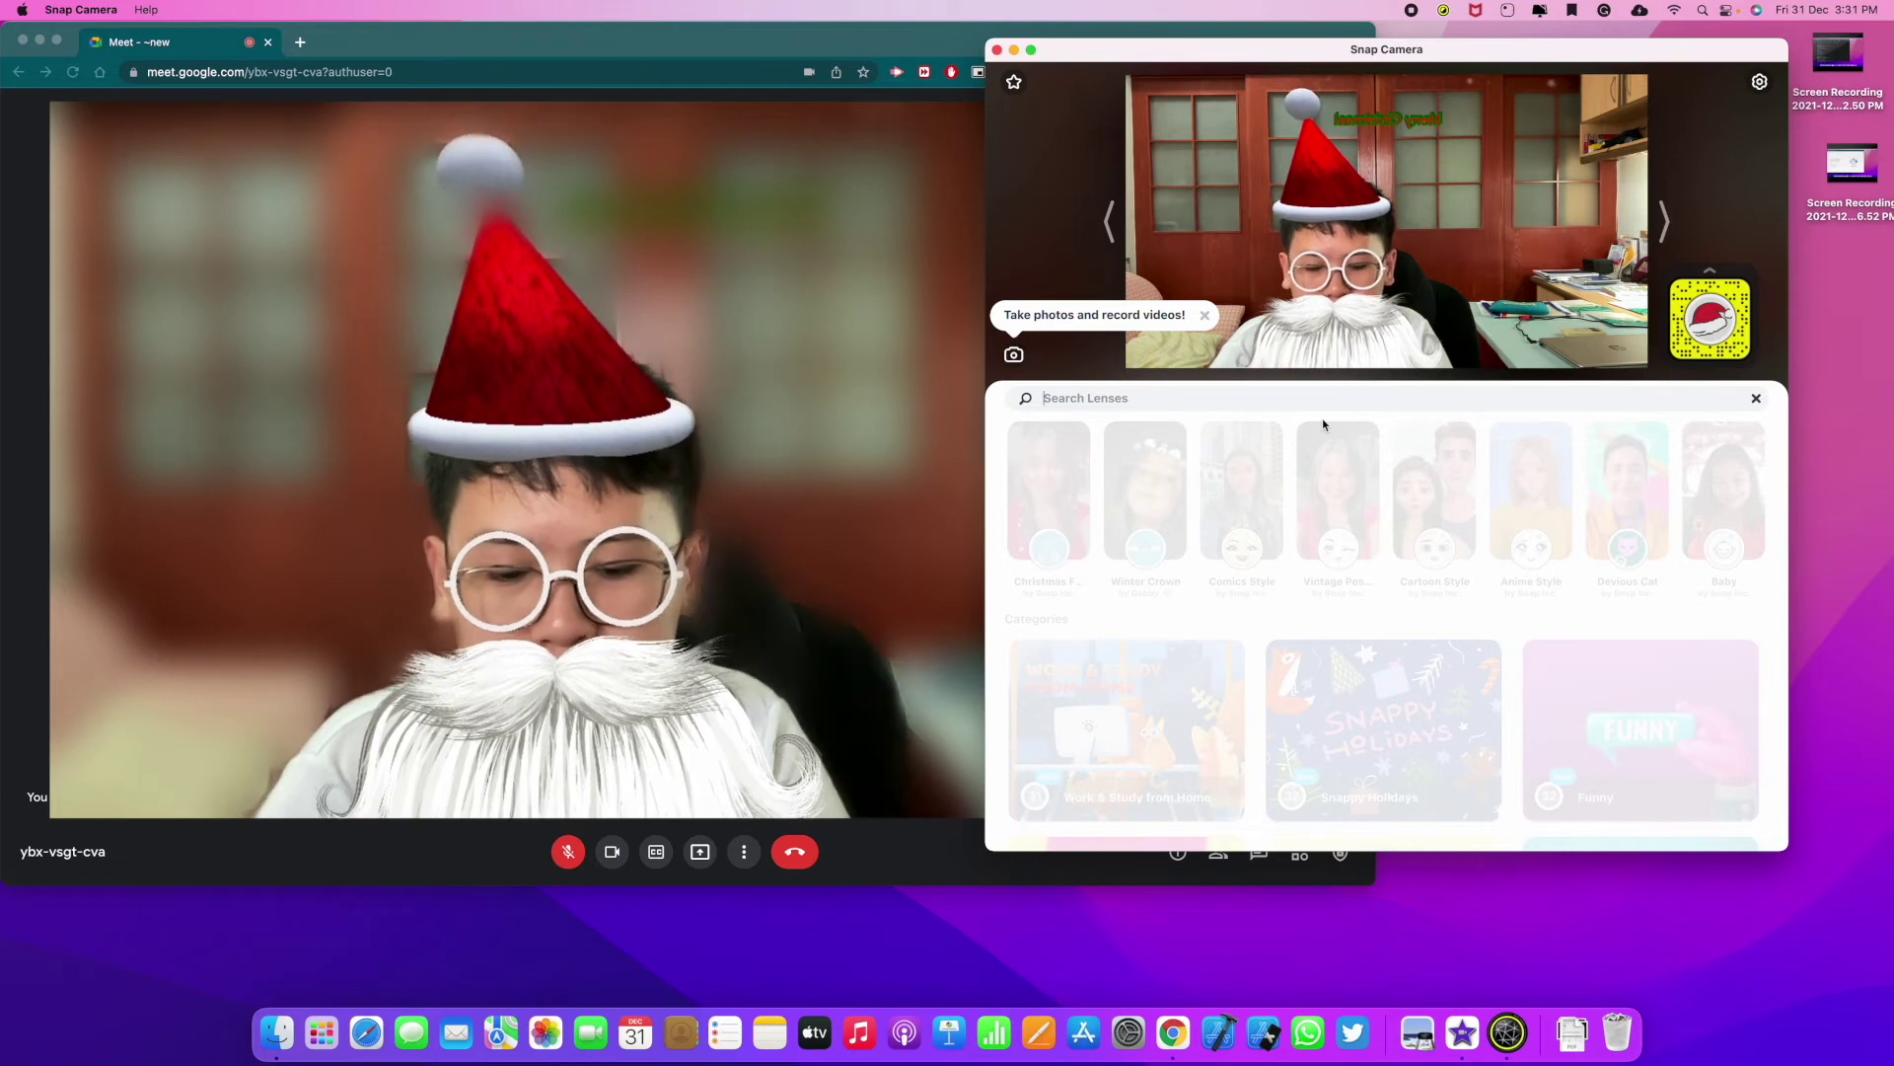
text(chciken)
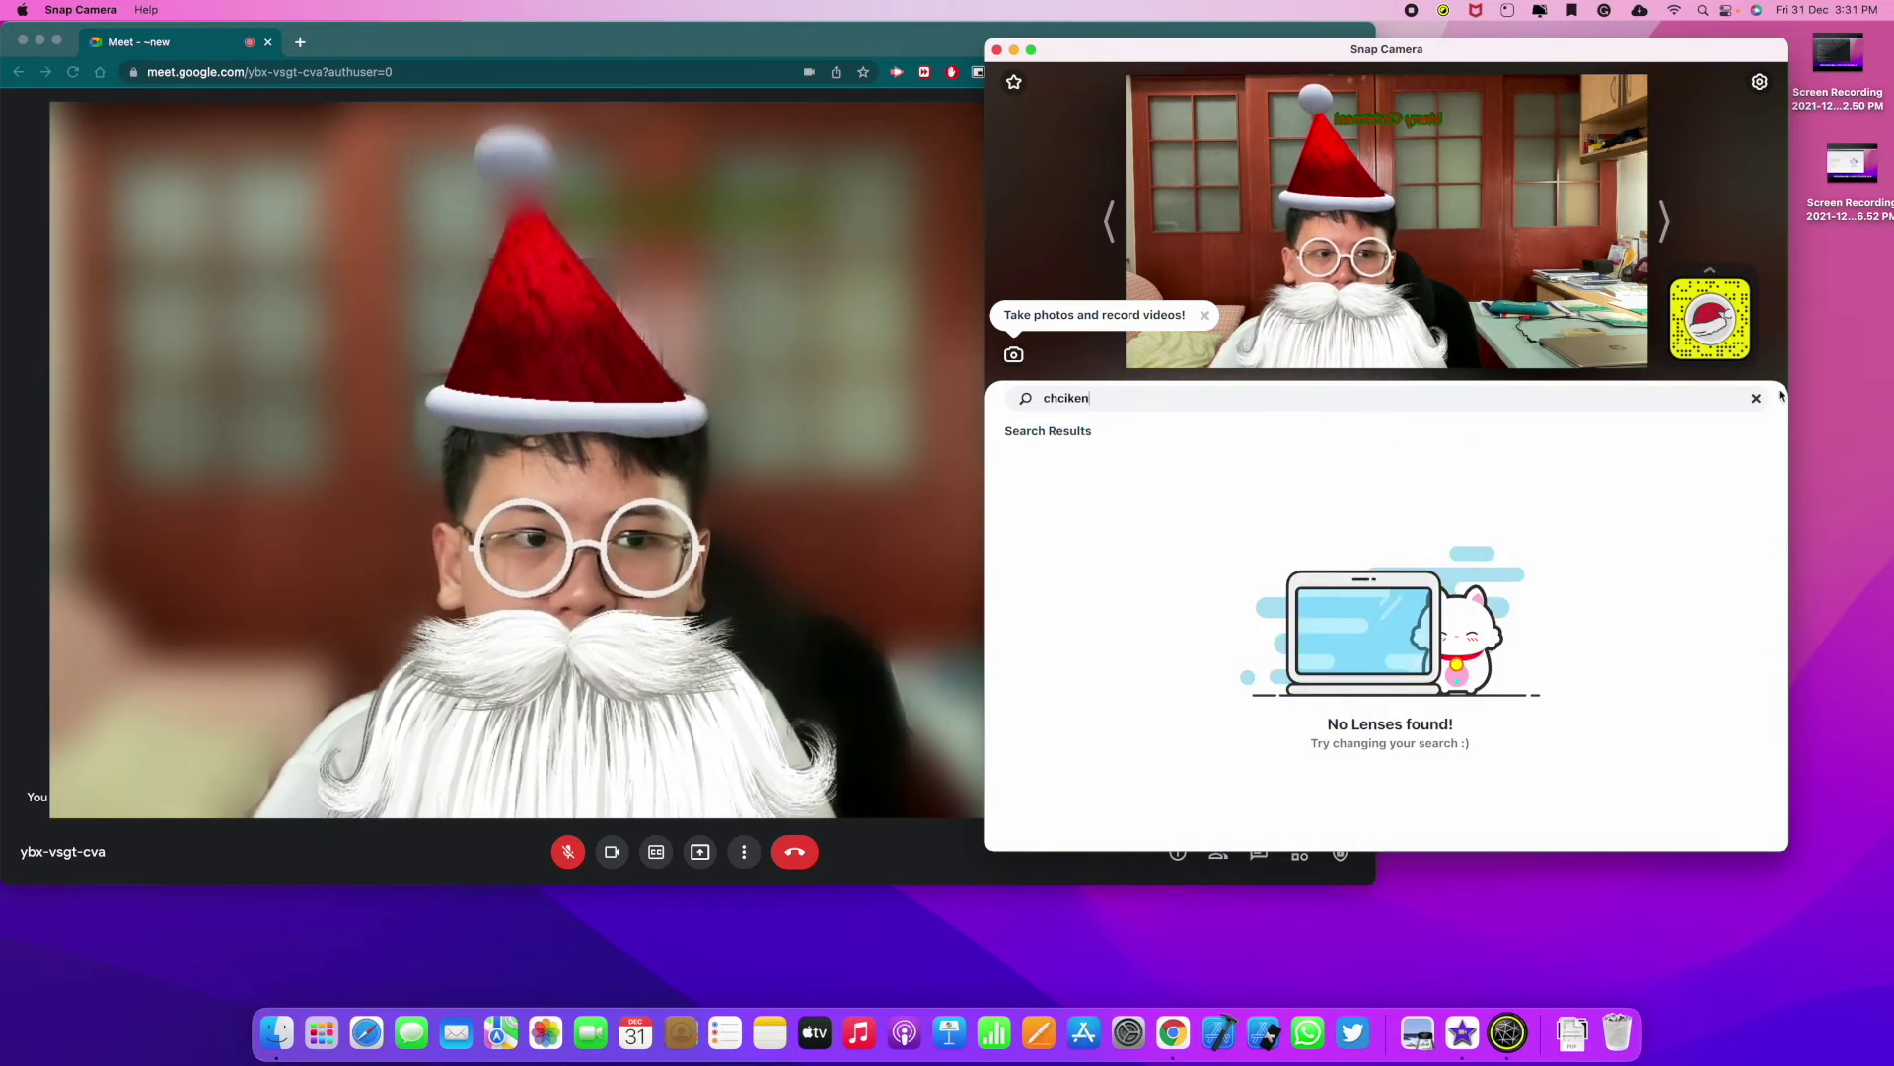
- Clear the lens search and apply the Comics Style lens from the featured lenses
key(Escape)
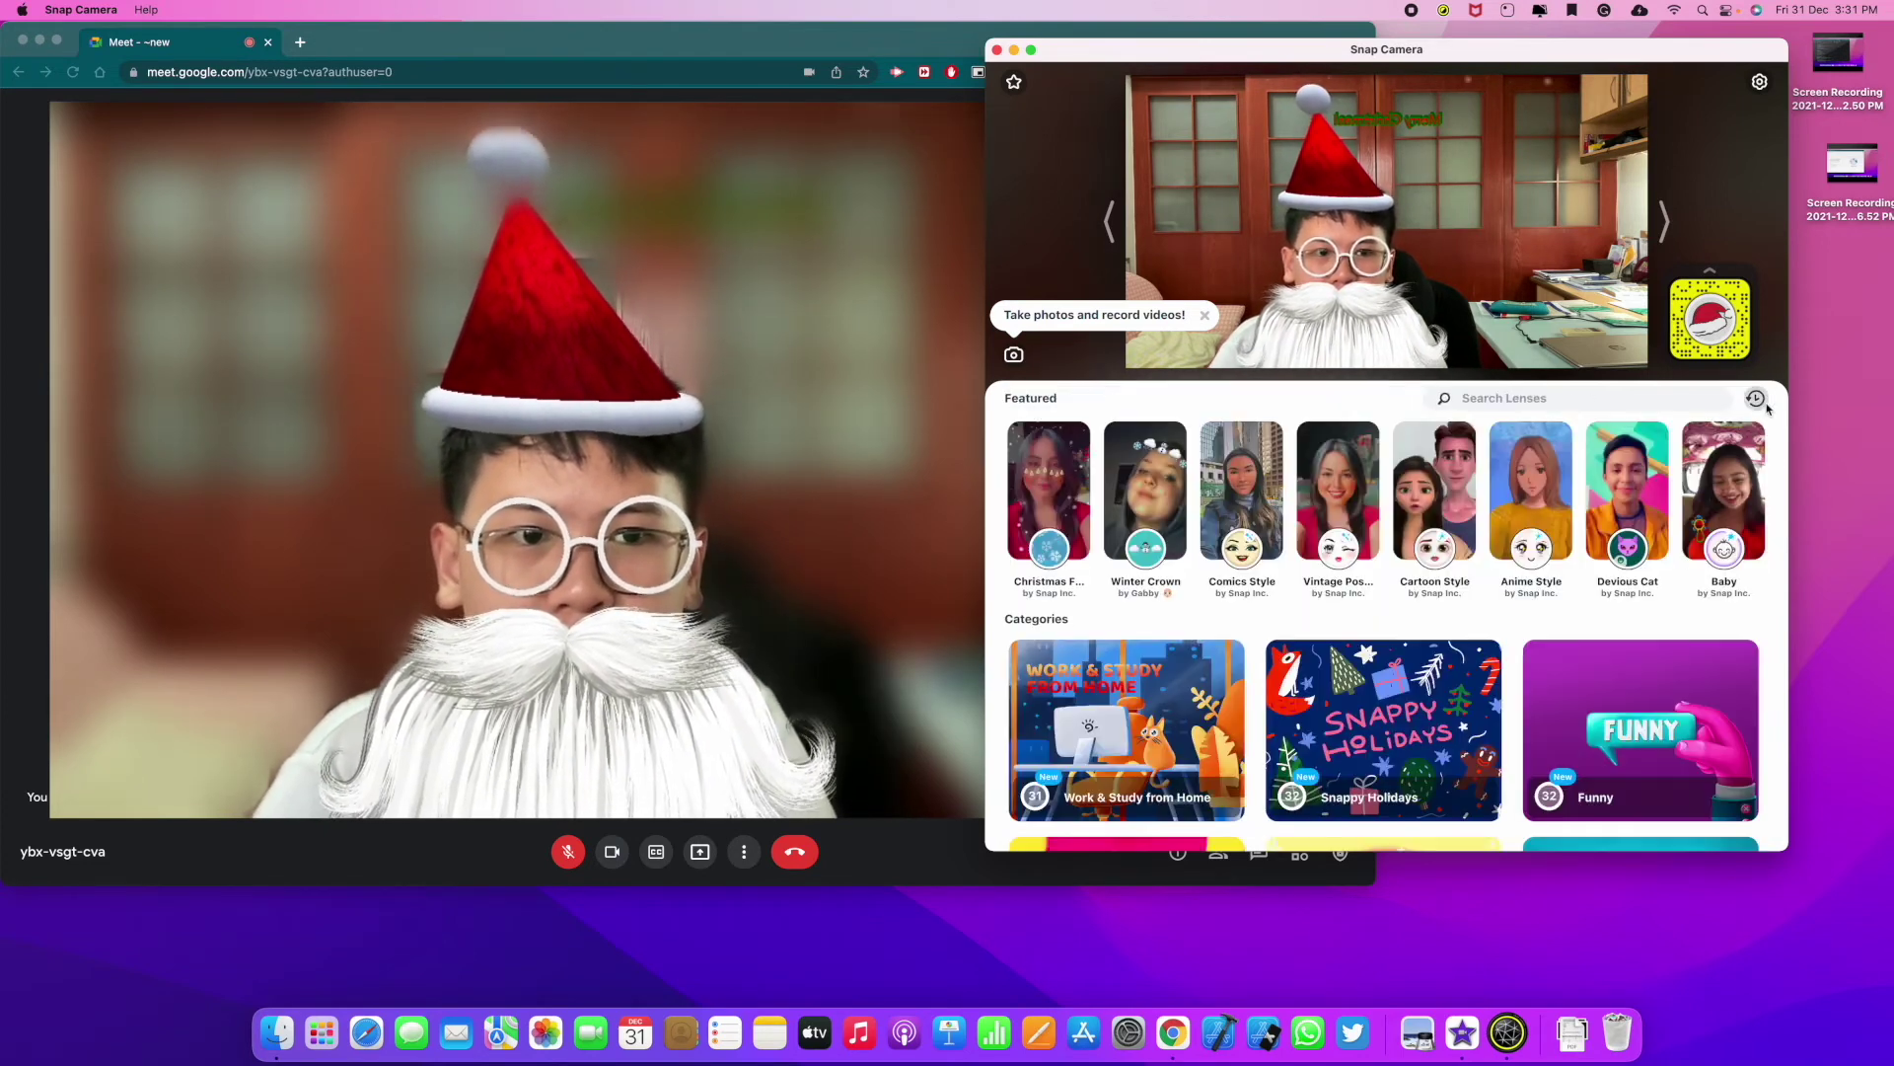
click(1606, 399)
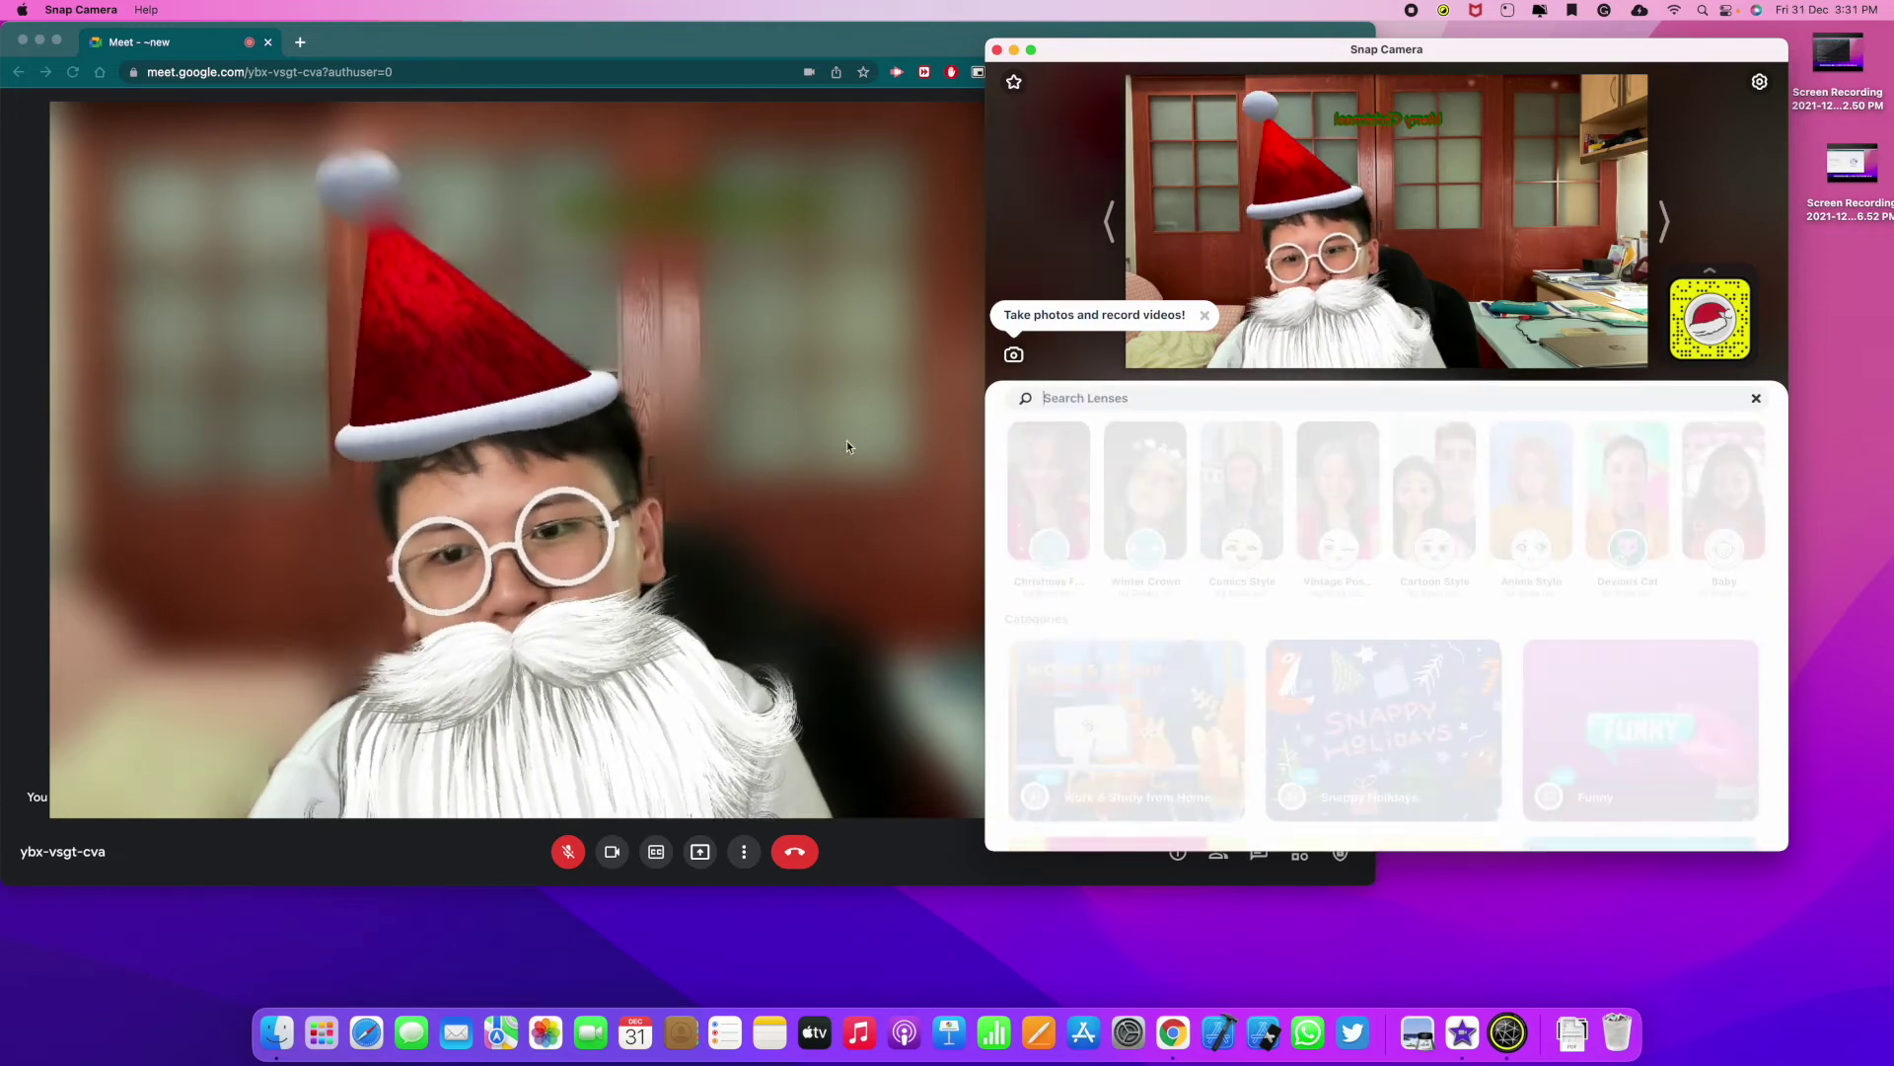
click(1257, 502)
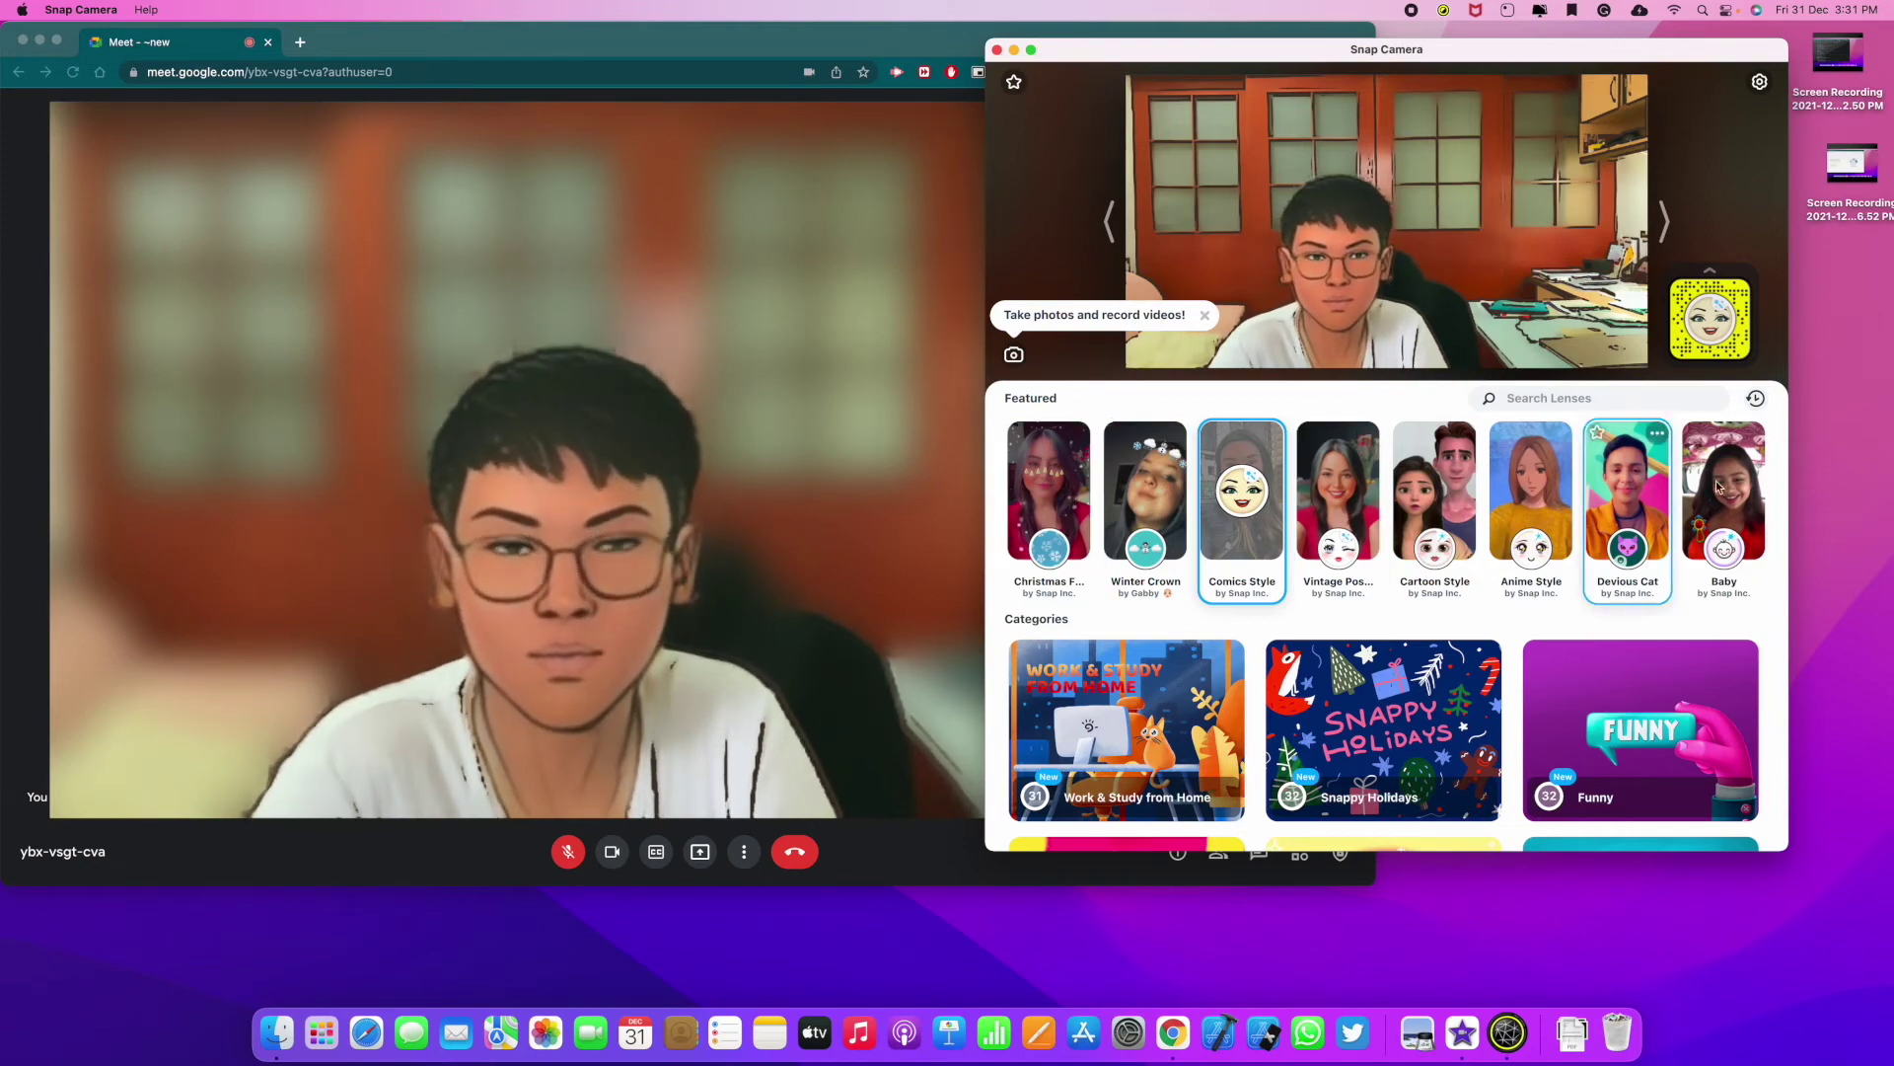
- Browse the lens categories, view the Work & Study from Home lenses, and dismiss the photo and video tip
scroll(1590, 556, down, 10)
scroll(1590, 555, up, 10)
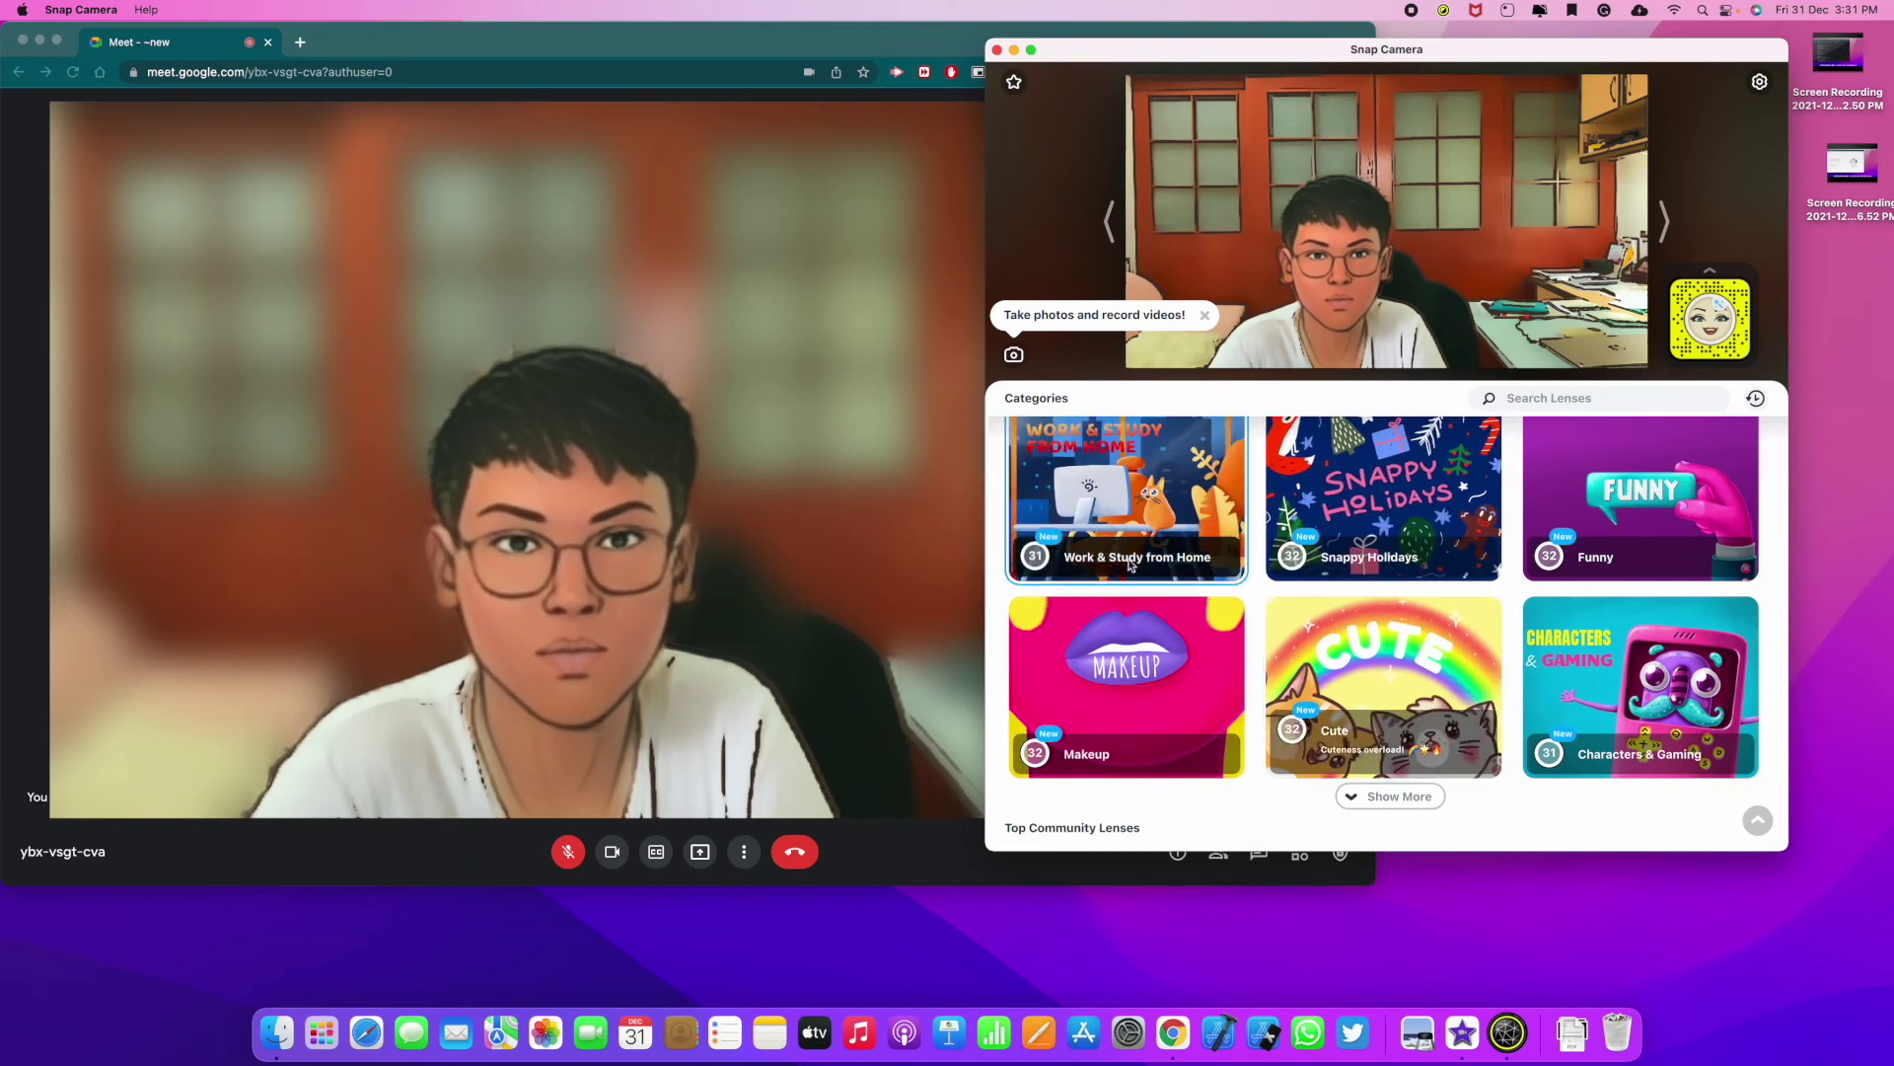
click(1156, 508)
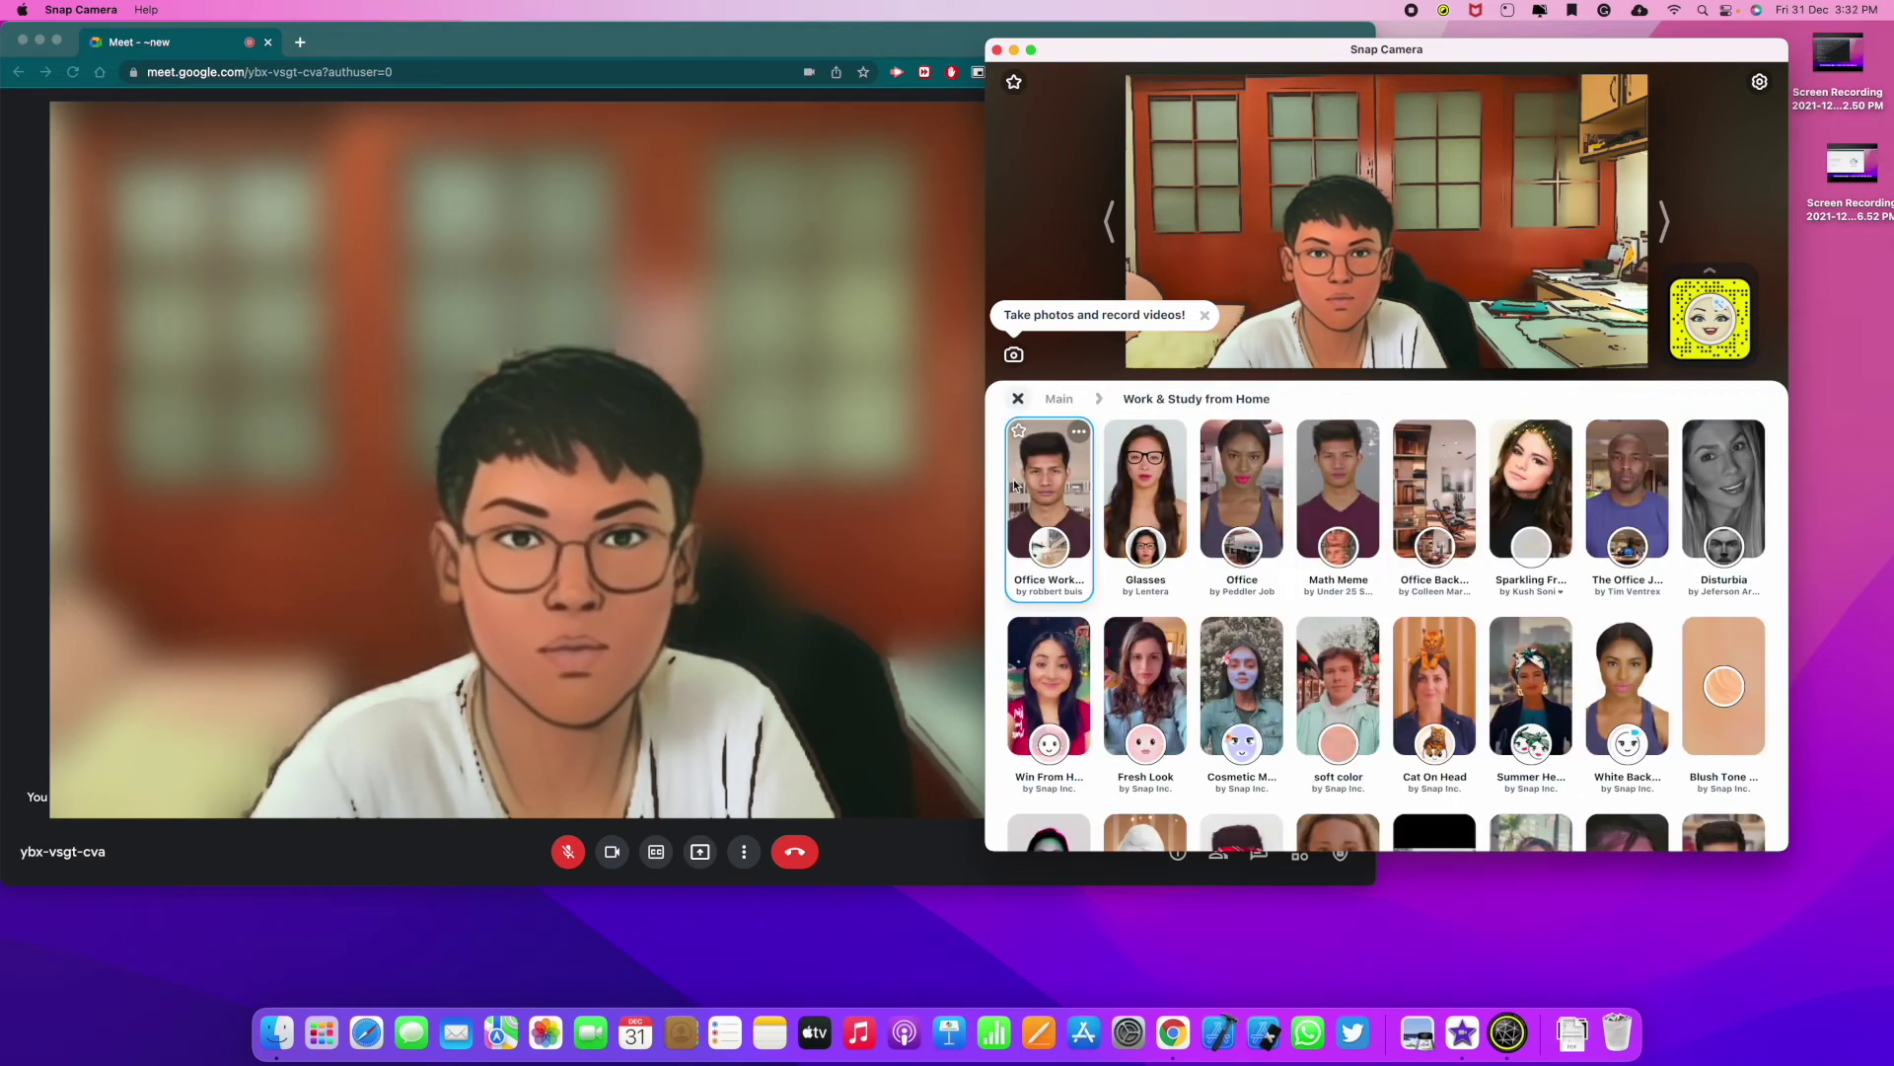
click(1017, 398)
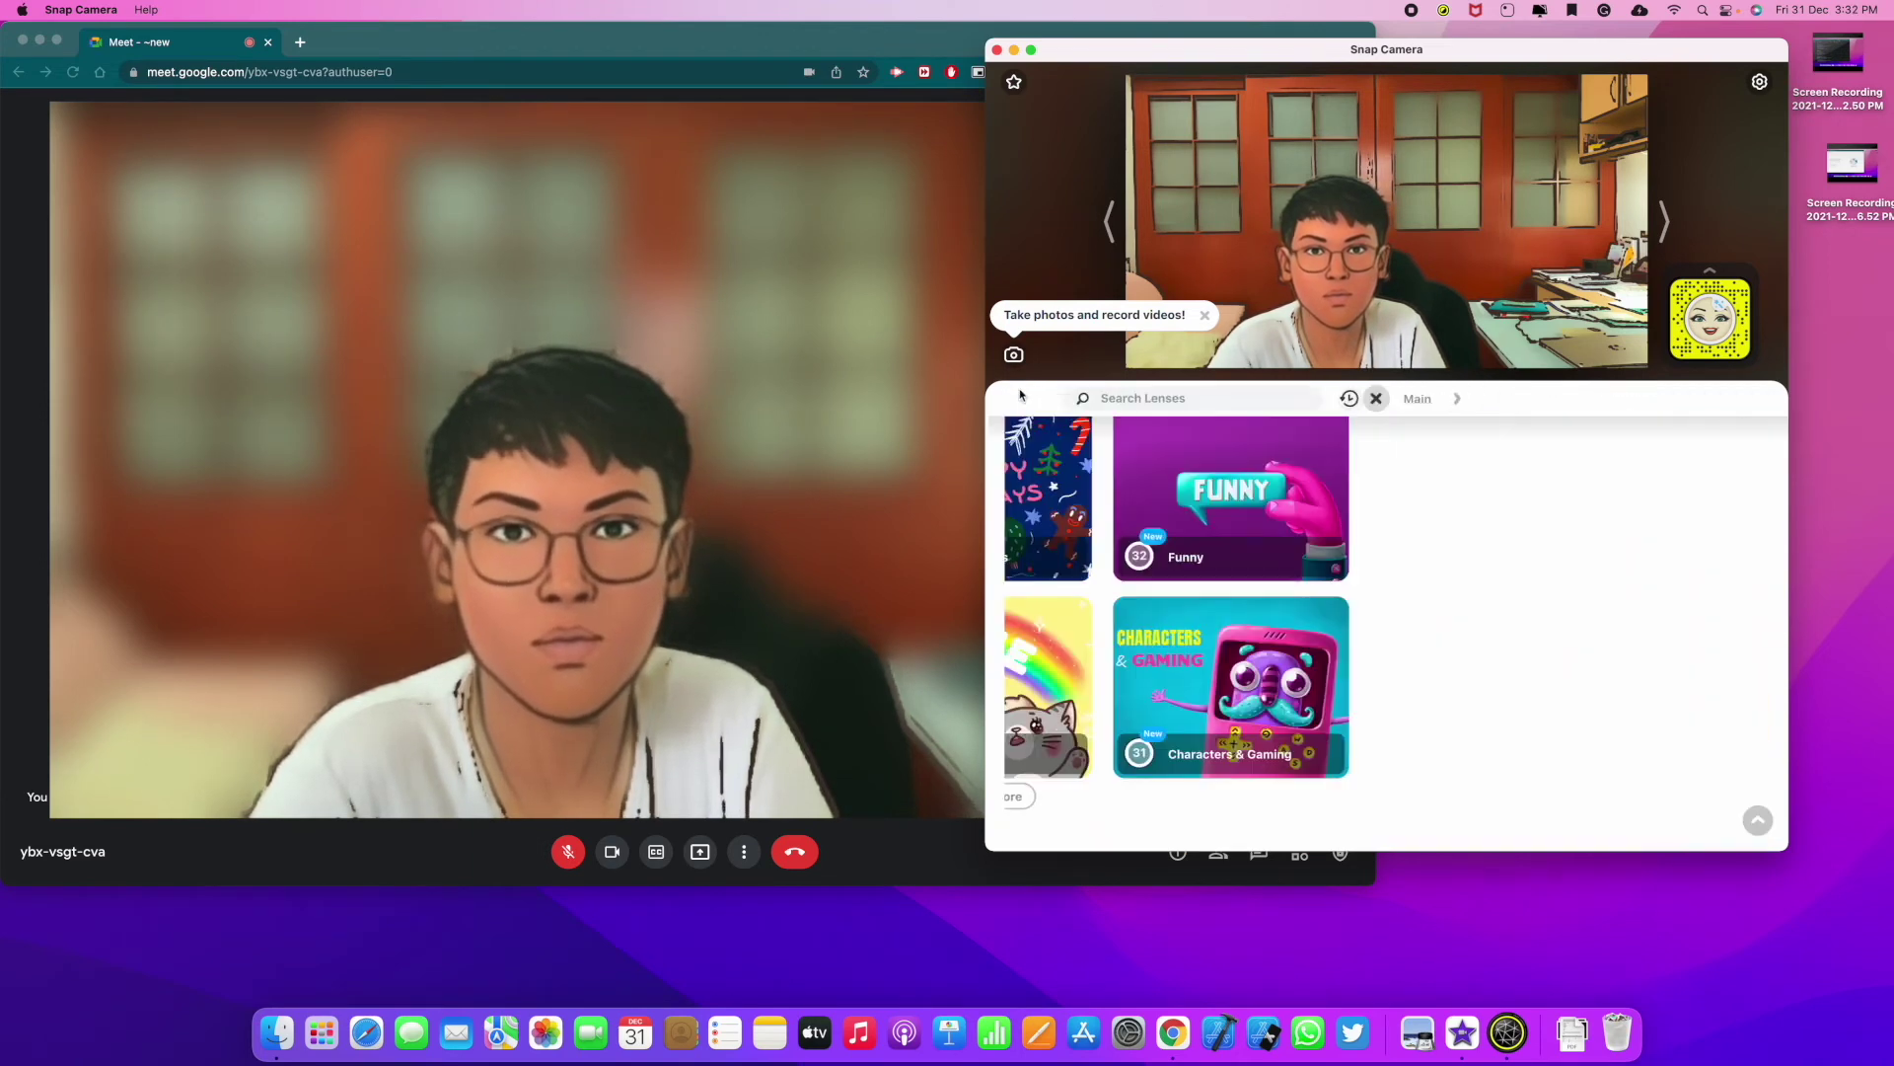
click(1204, 316)
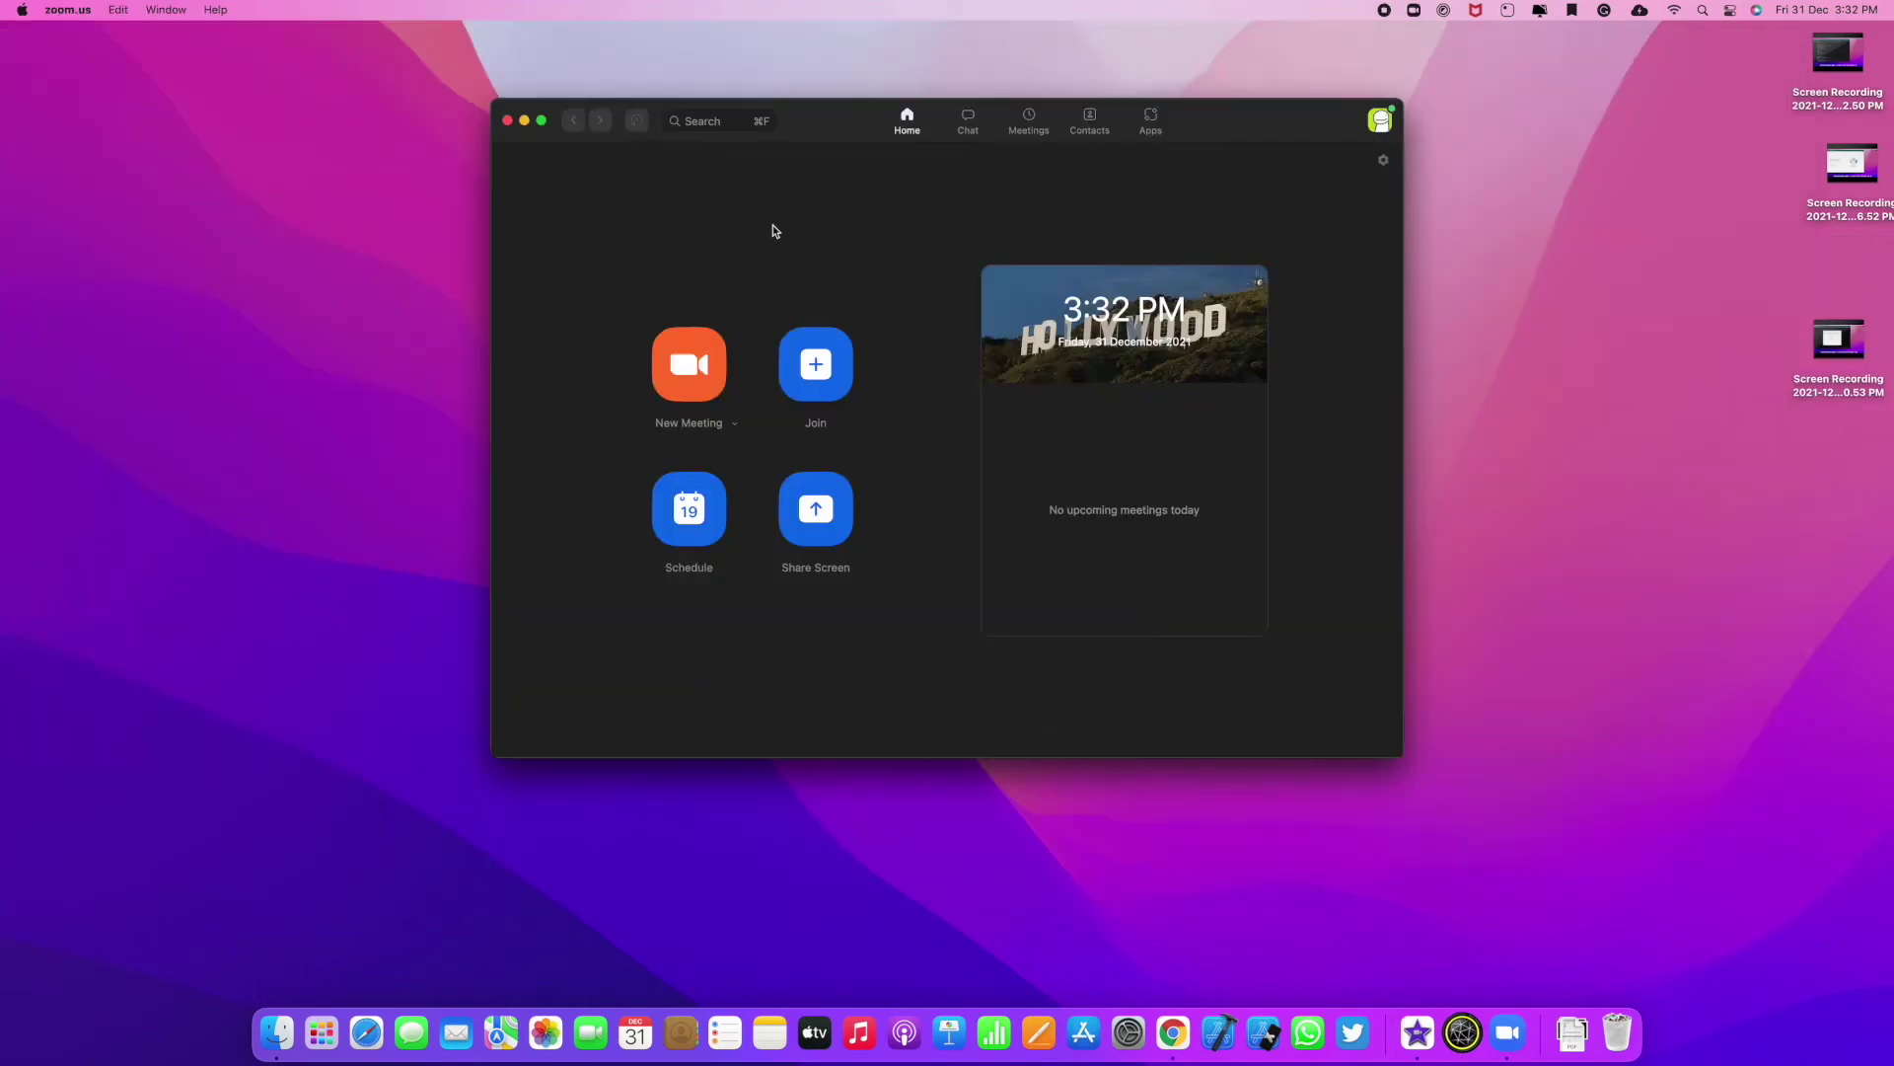
- Switch to Zoom and check its installed version in the About information, closing it when done
mouse_move(841, 133)
mouse_down()
mouse_move(832, 148)
mouse_move(871, 131)
mouse_move(850, 137)
mouse_up()
click(71, 10)
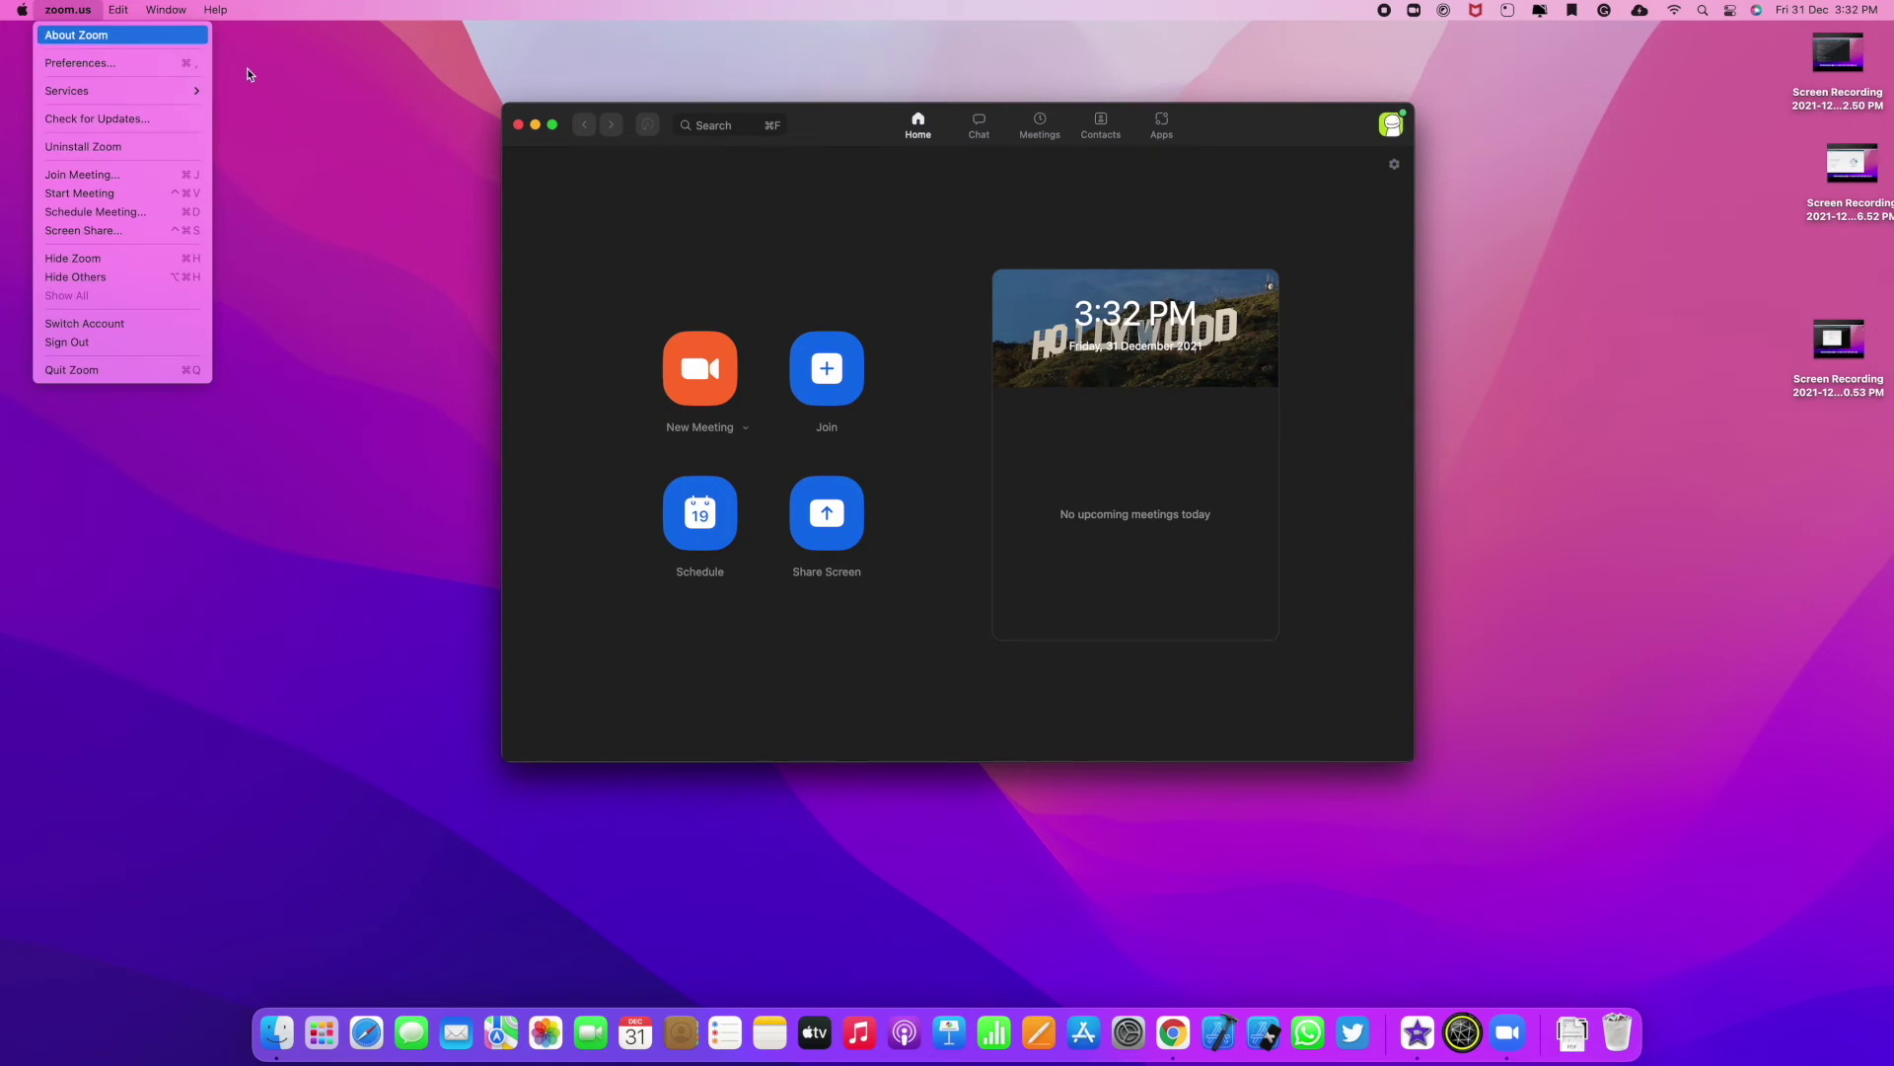
click(99, 35)
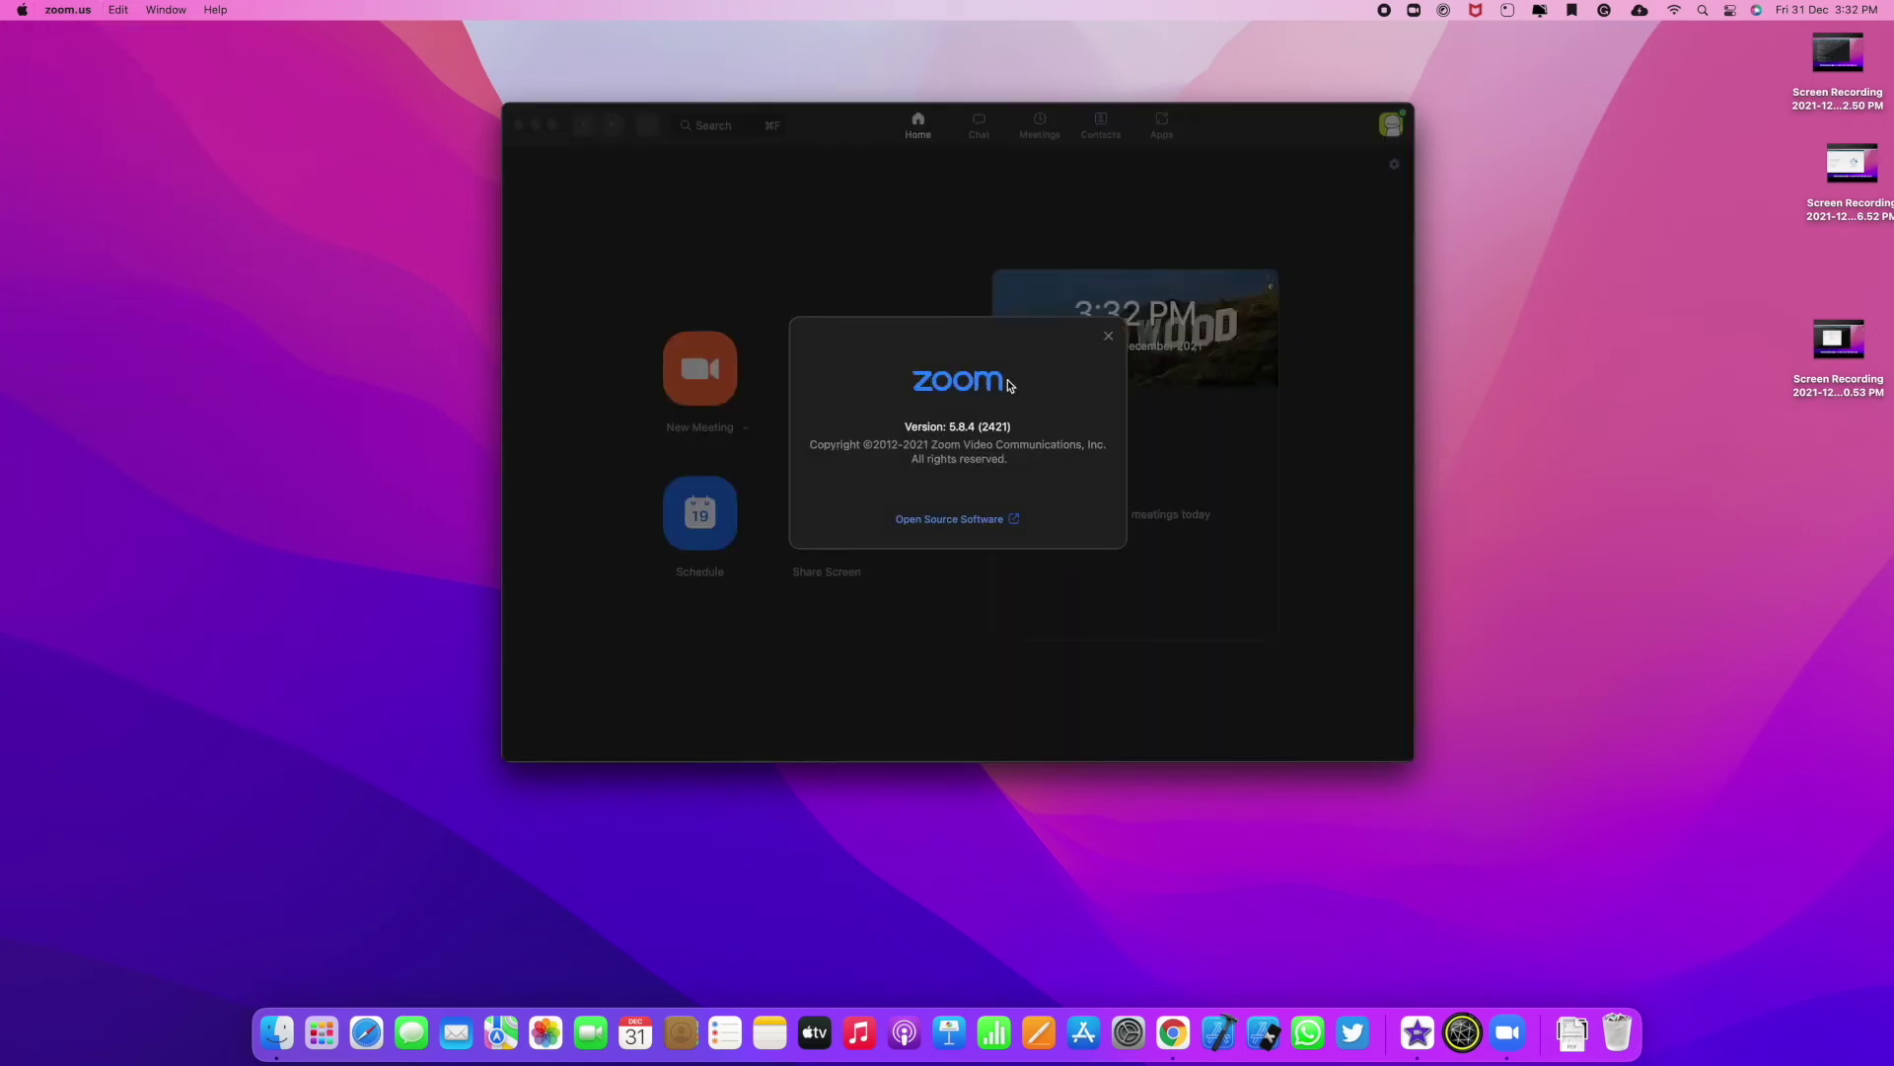
click(1108, 337)
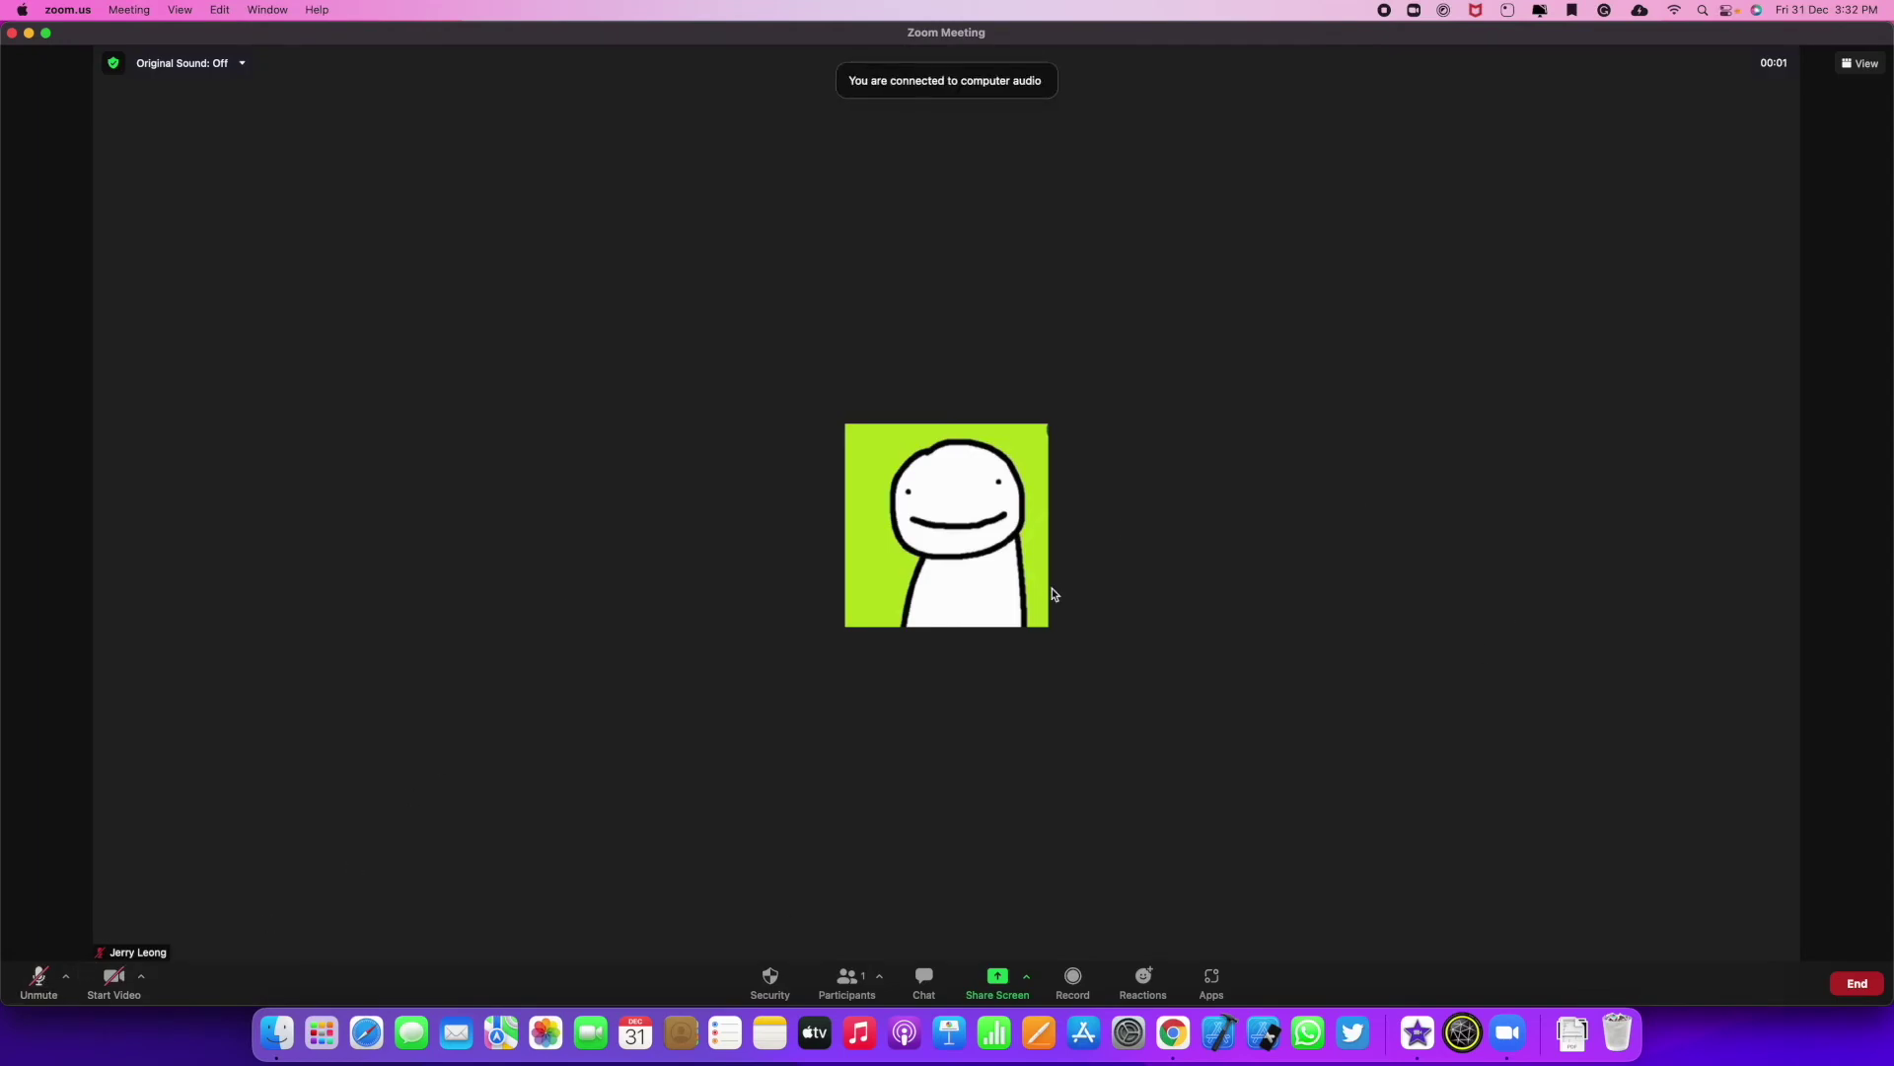
- In a Zoom meeting, set the camera to Snap Camera in the video settings
click(143, 975)
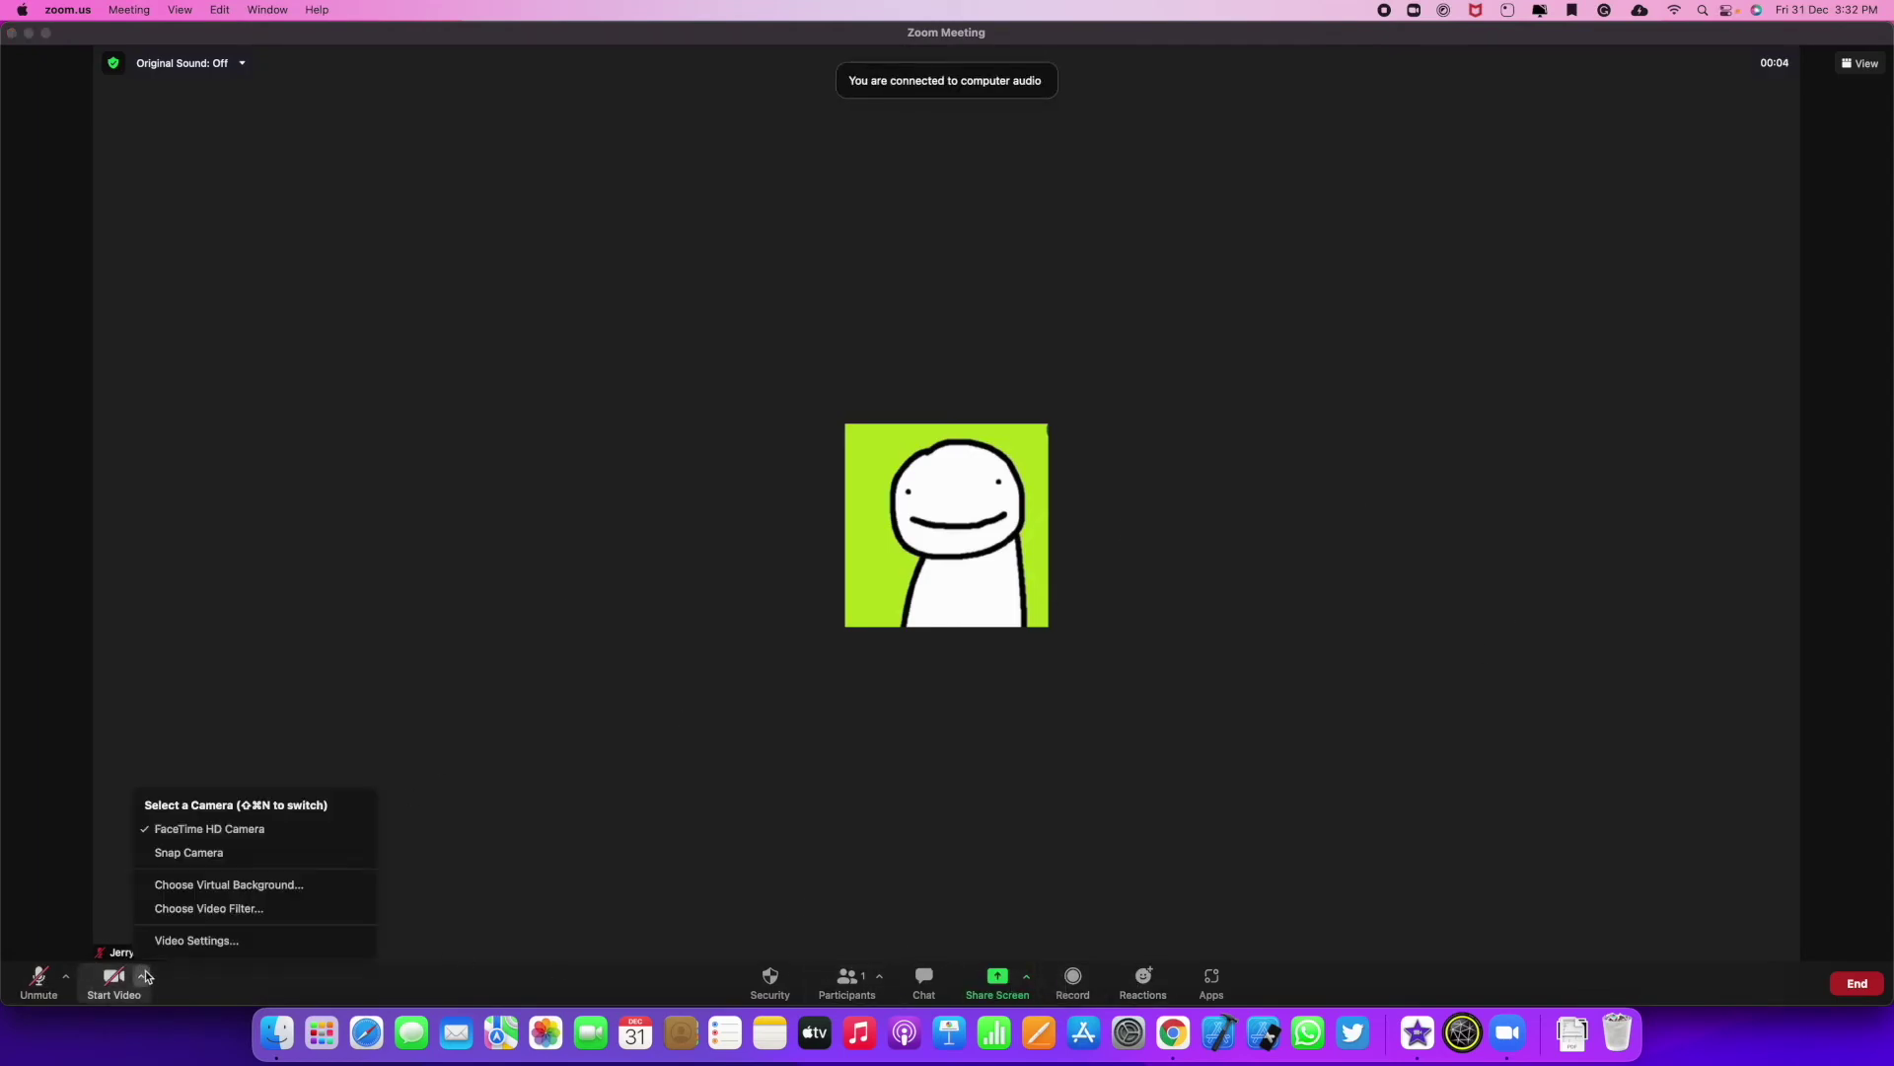
click(304, 940)
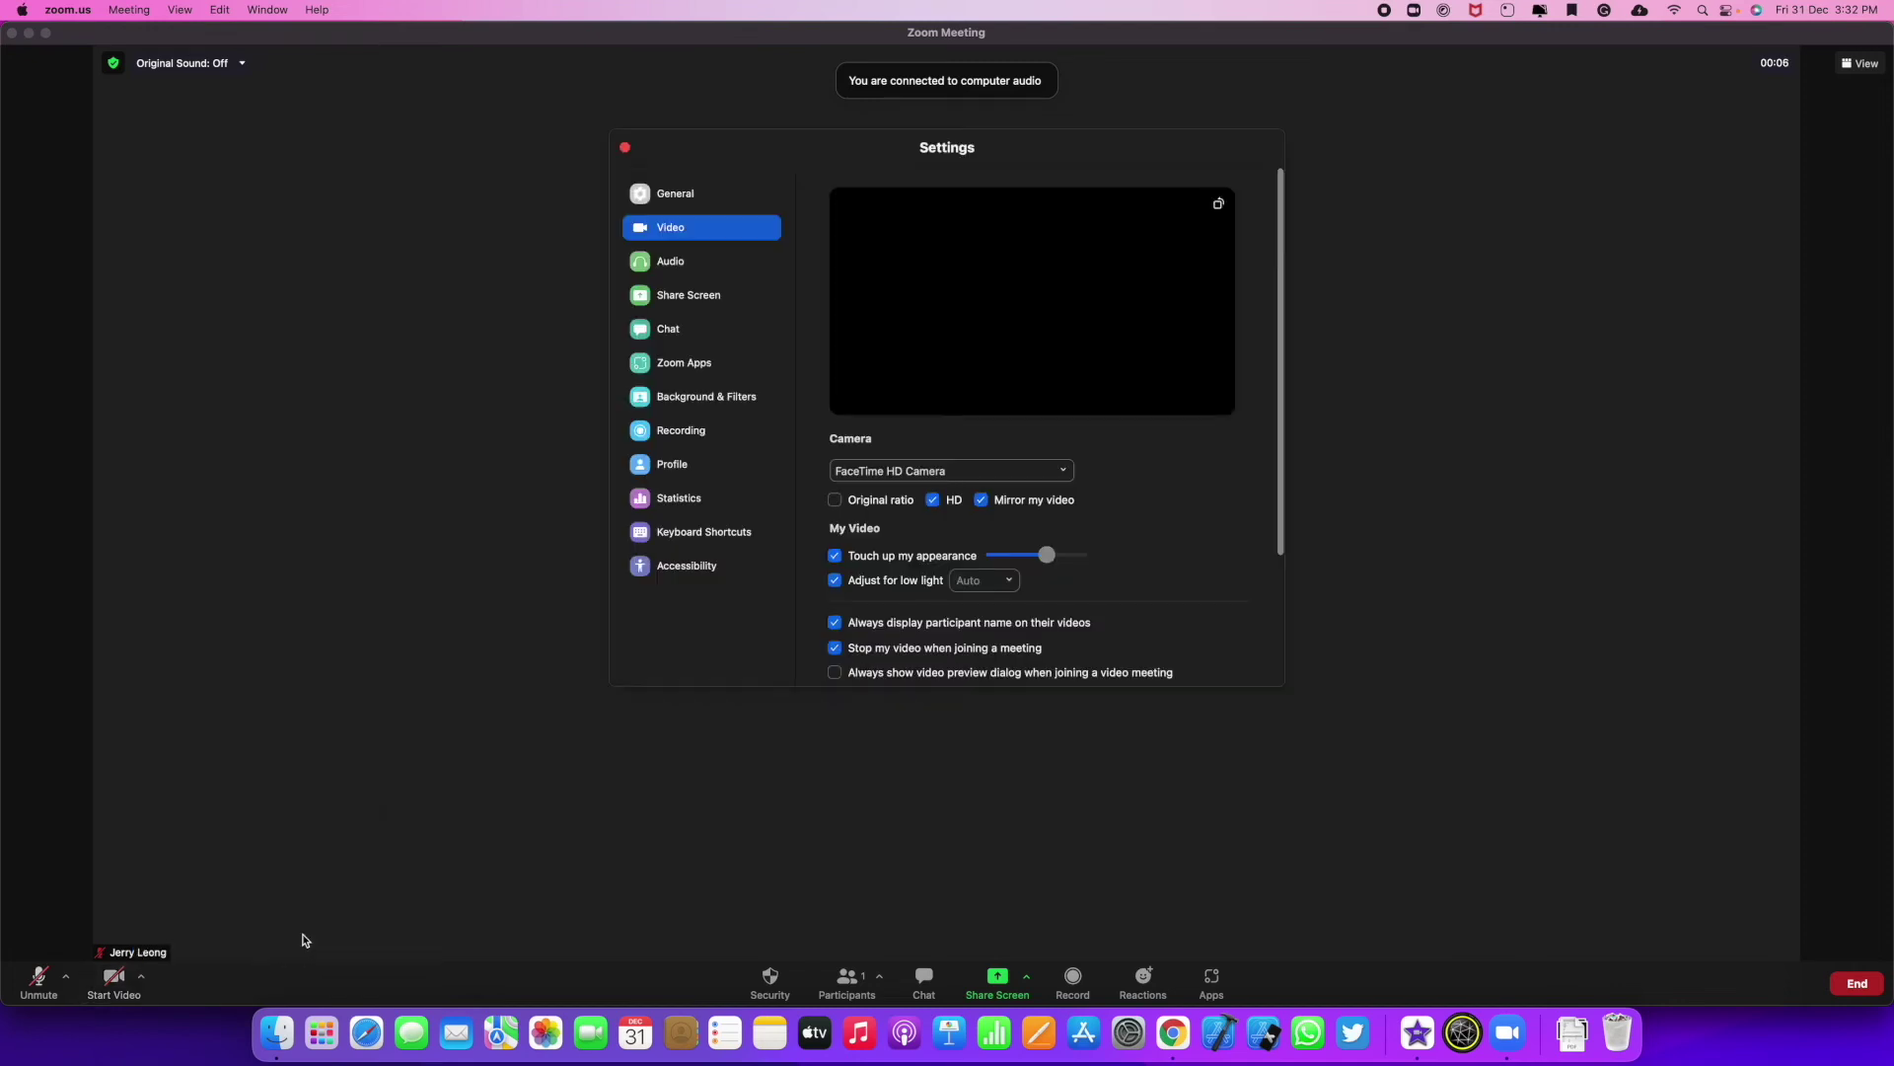
click(953, 470)
click(916, 525)
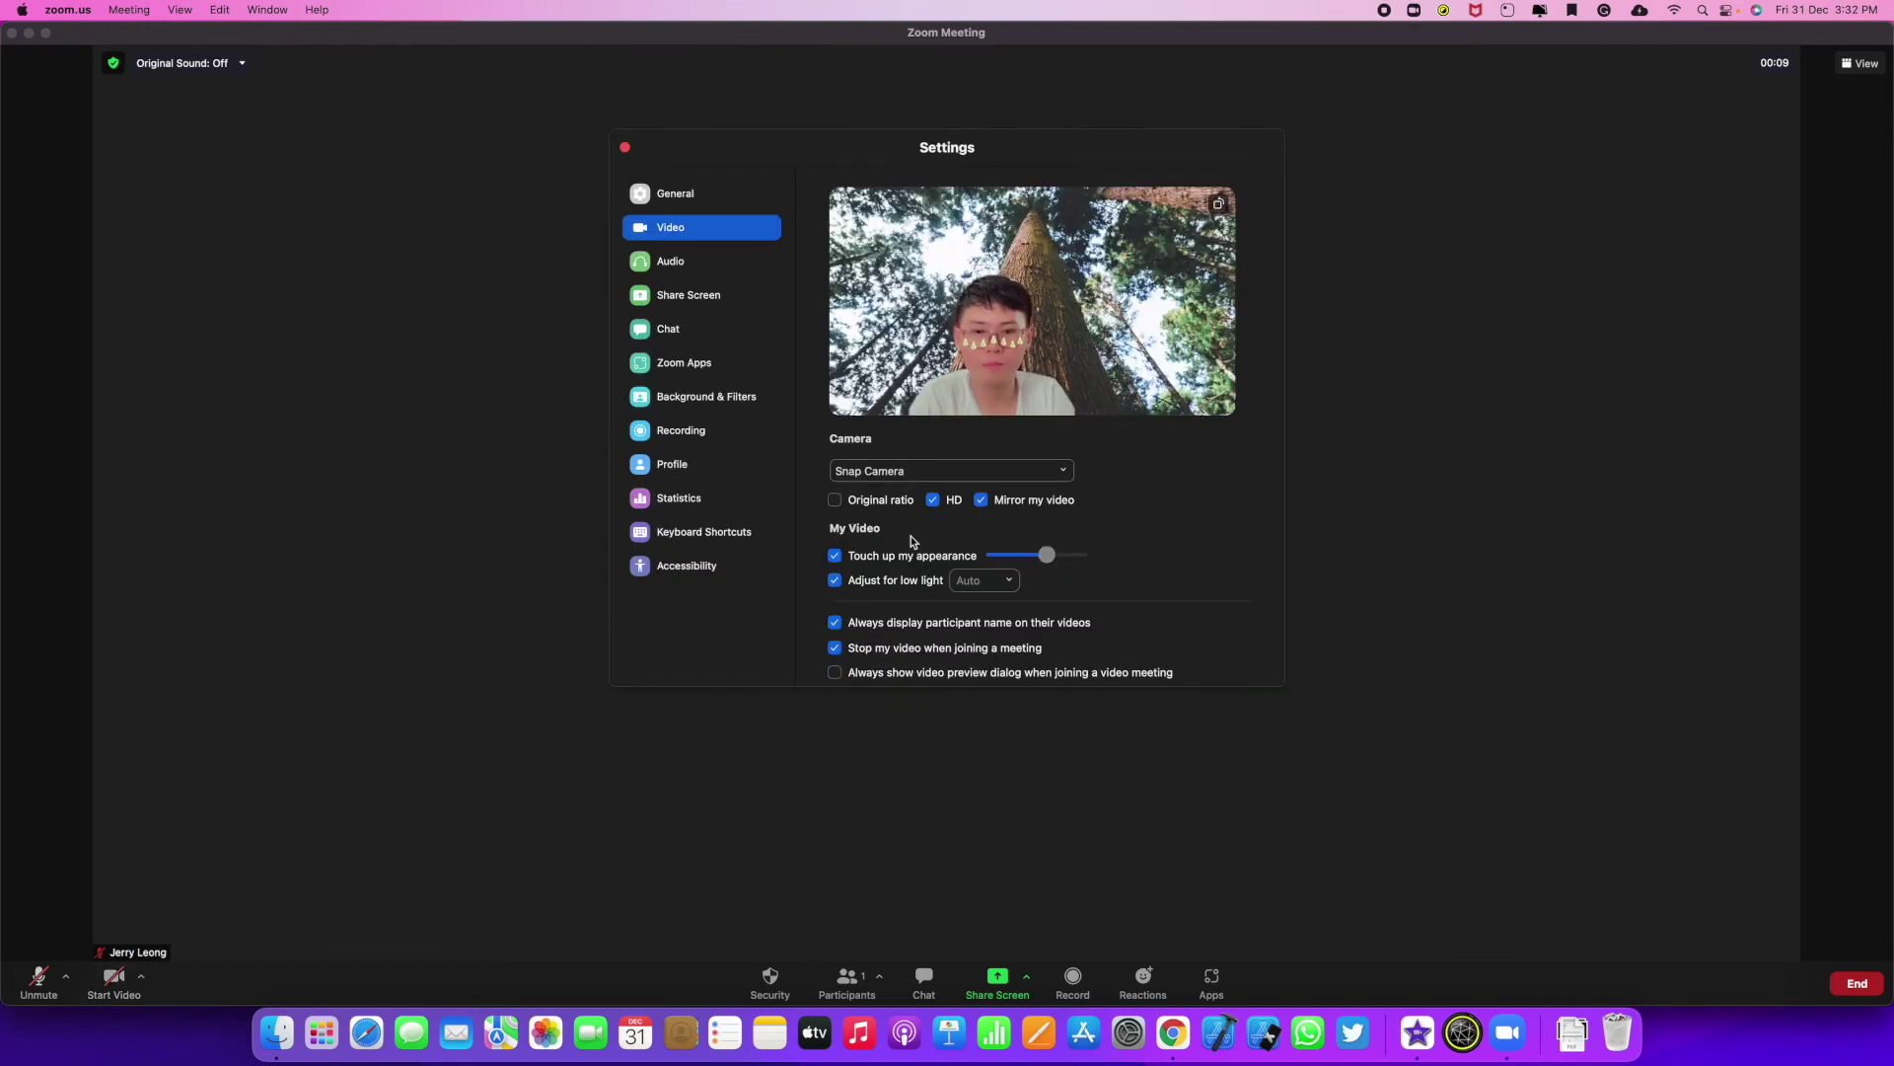
- Close the Zoom settings, bring up Snap Camera to view the active lens, and start the meeting video
click(624, 148)
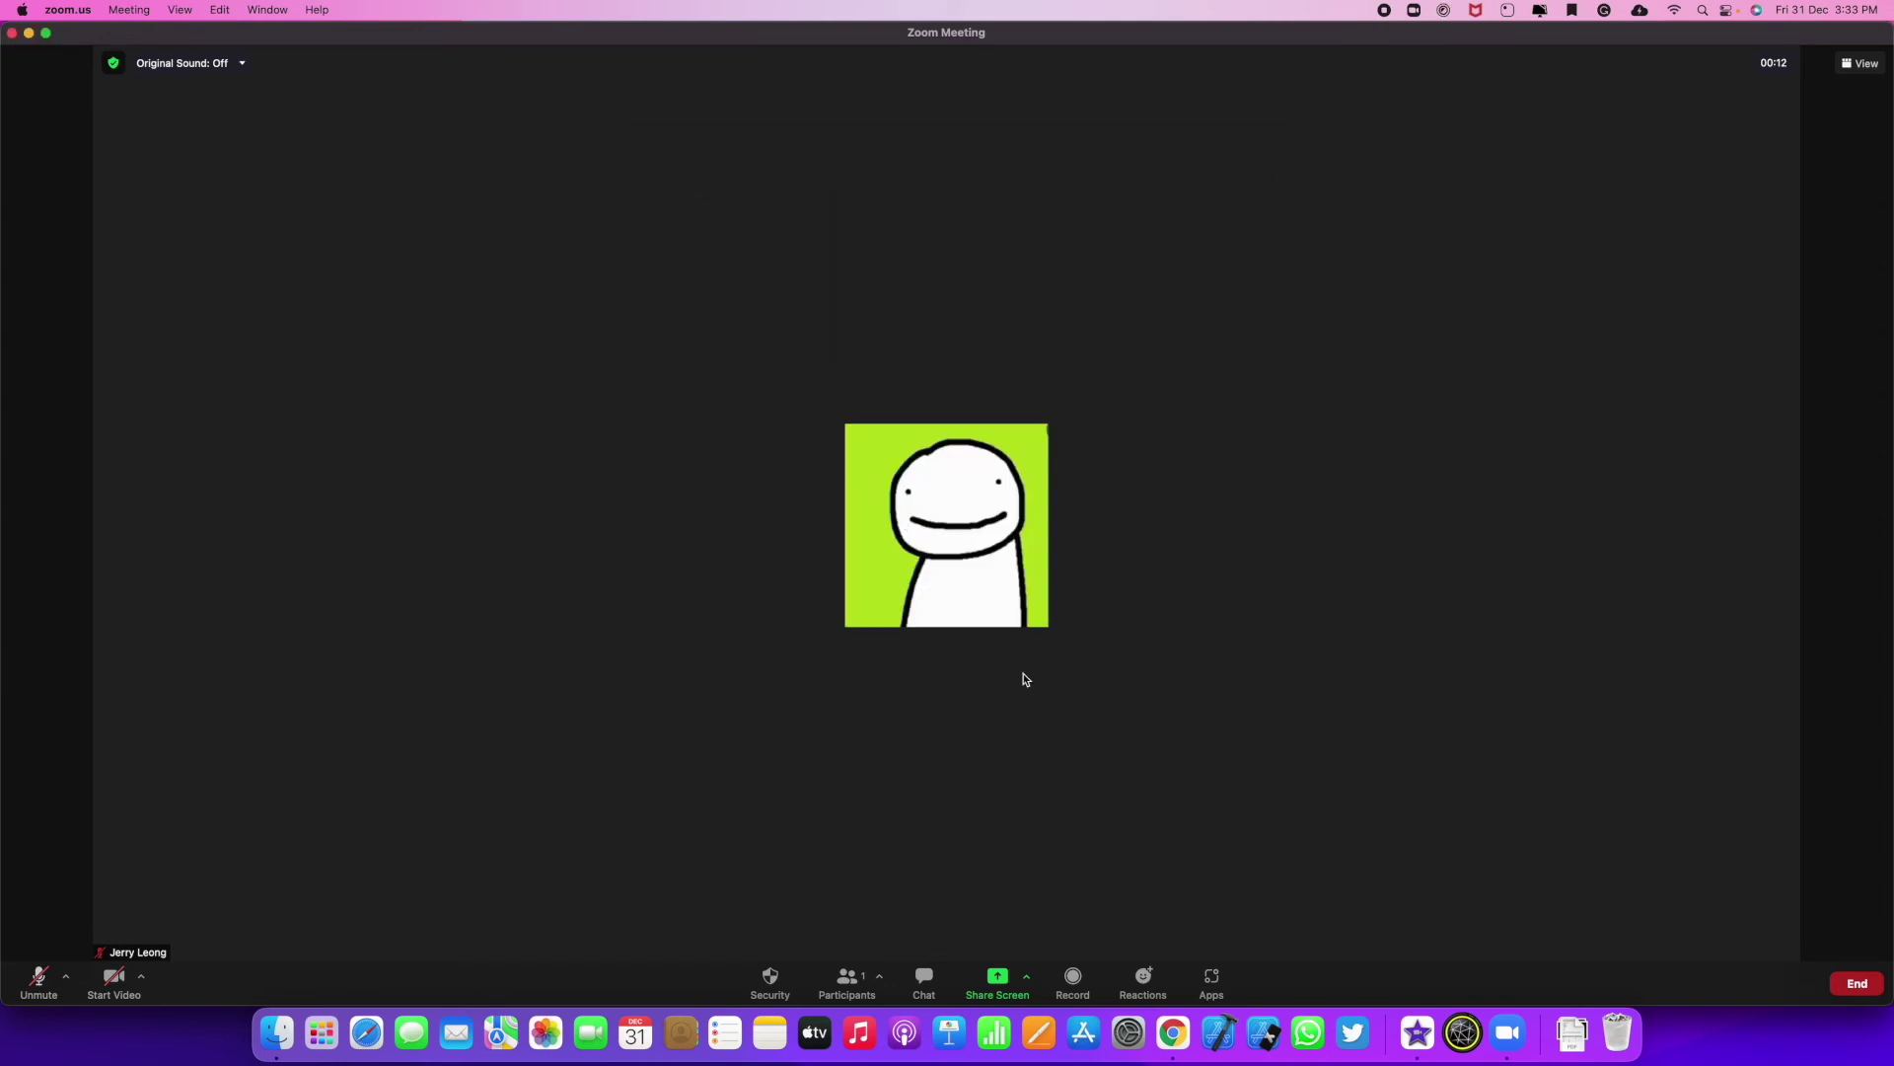
click(1443, 1038)
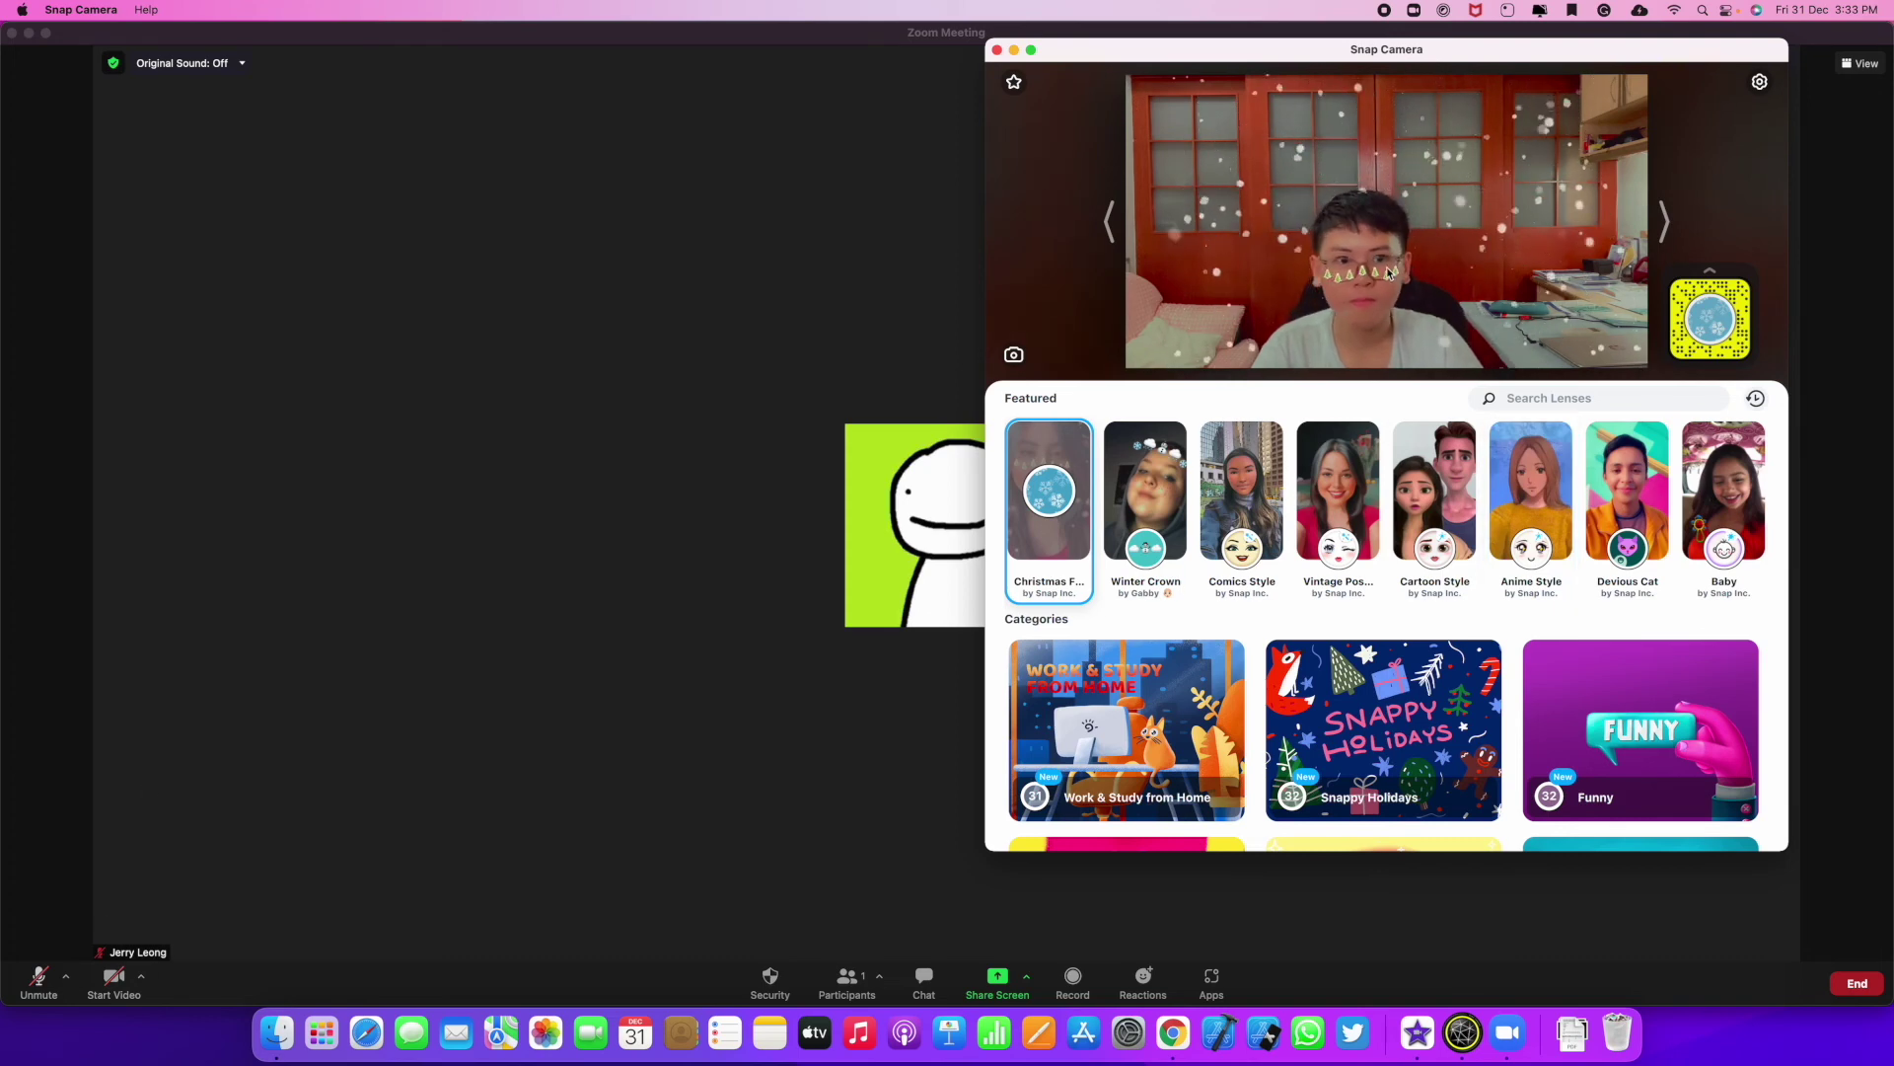
click(113, 977)
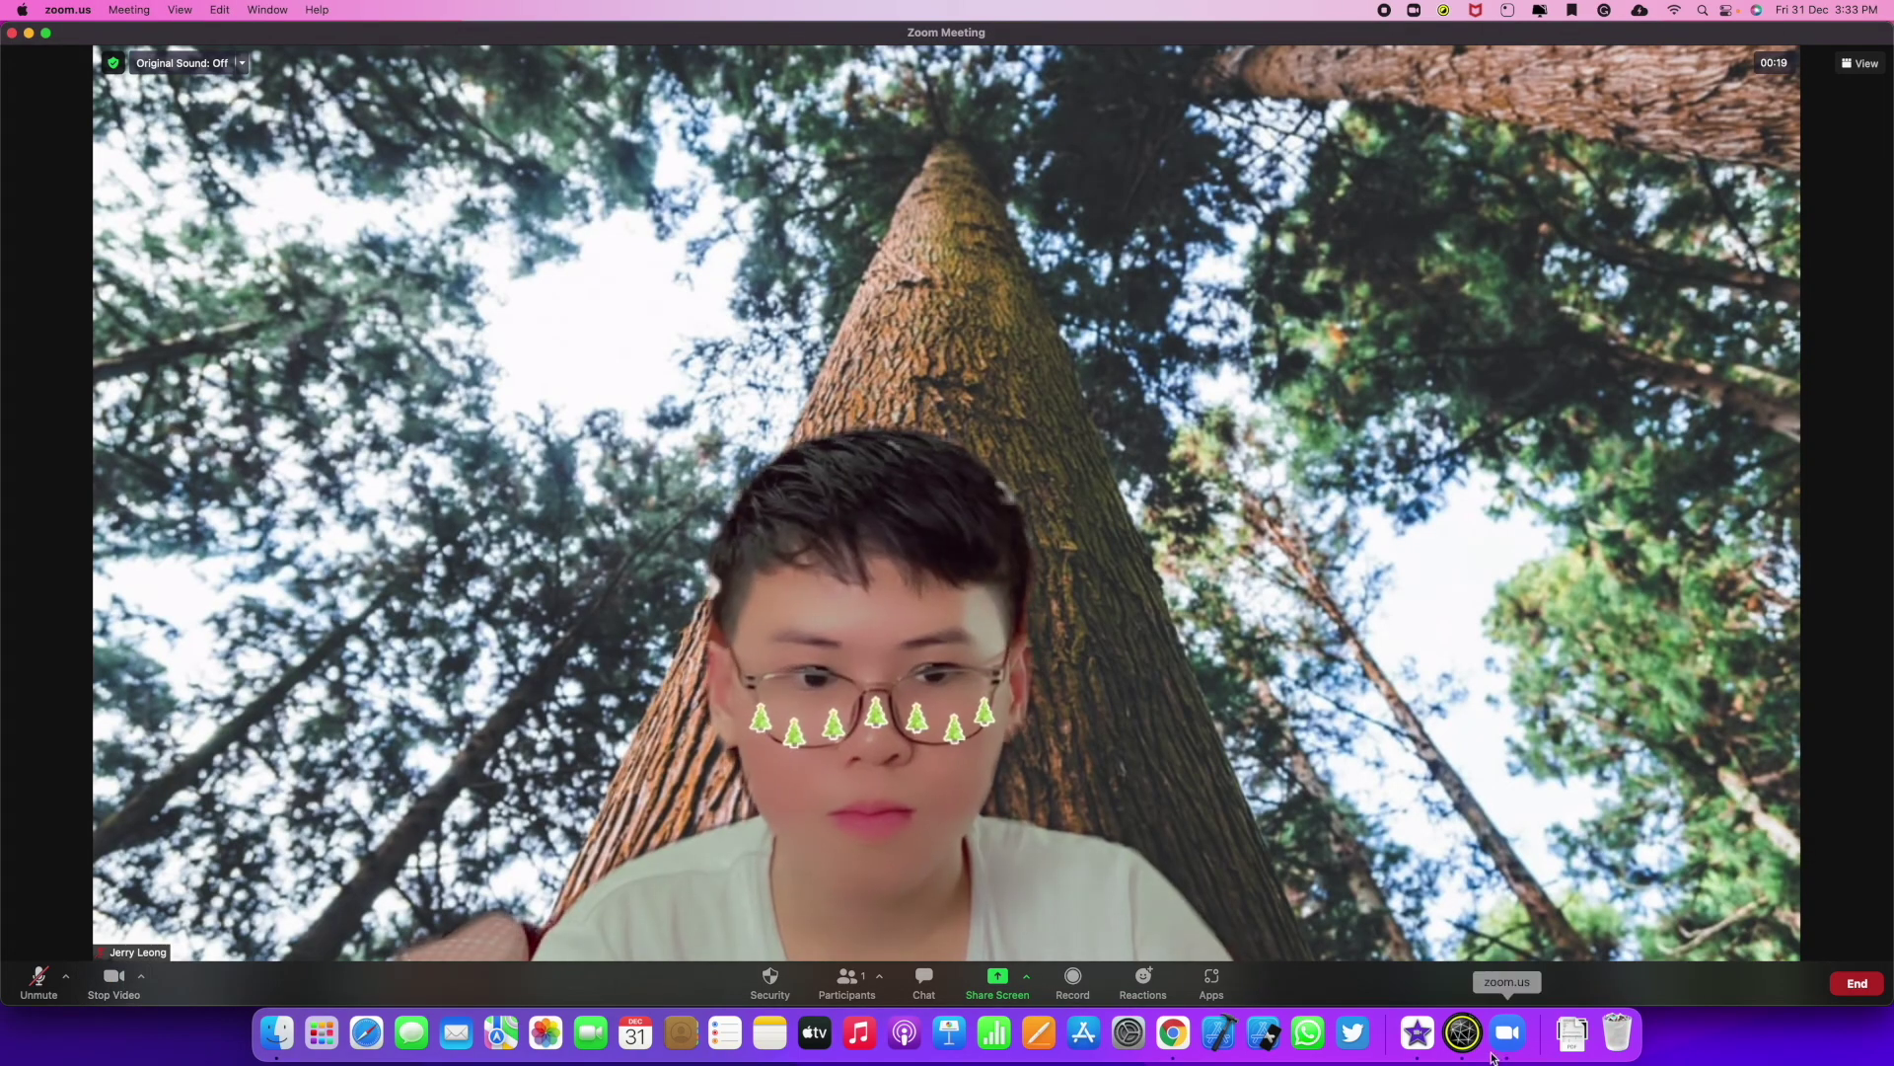
- Switch to Snap Camera, search the lenses for "chr", and apply the decorated Christmas tree lens with Santa and reindeer
click(1464, 1038)
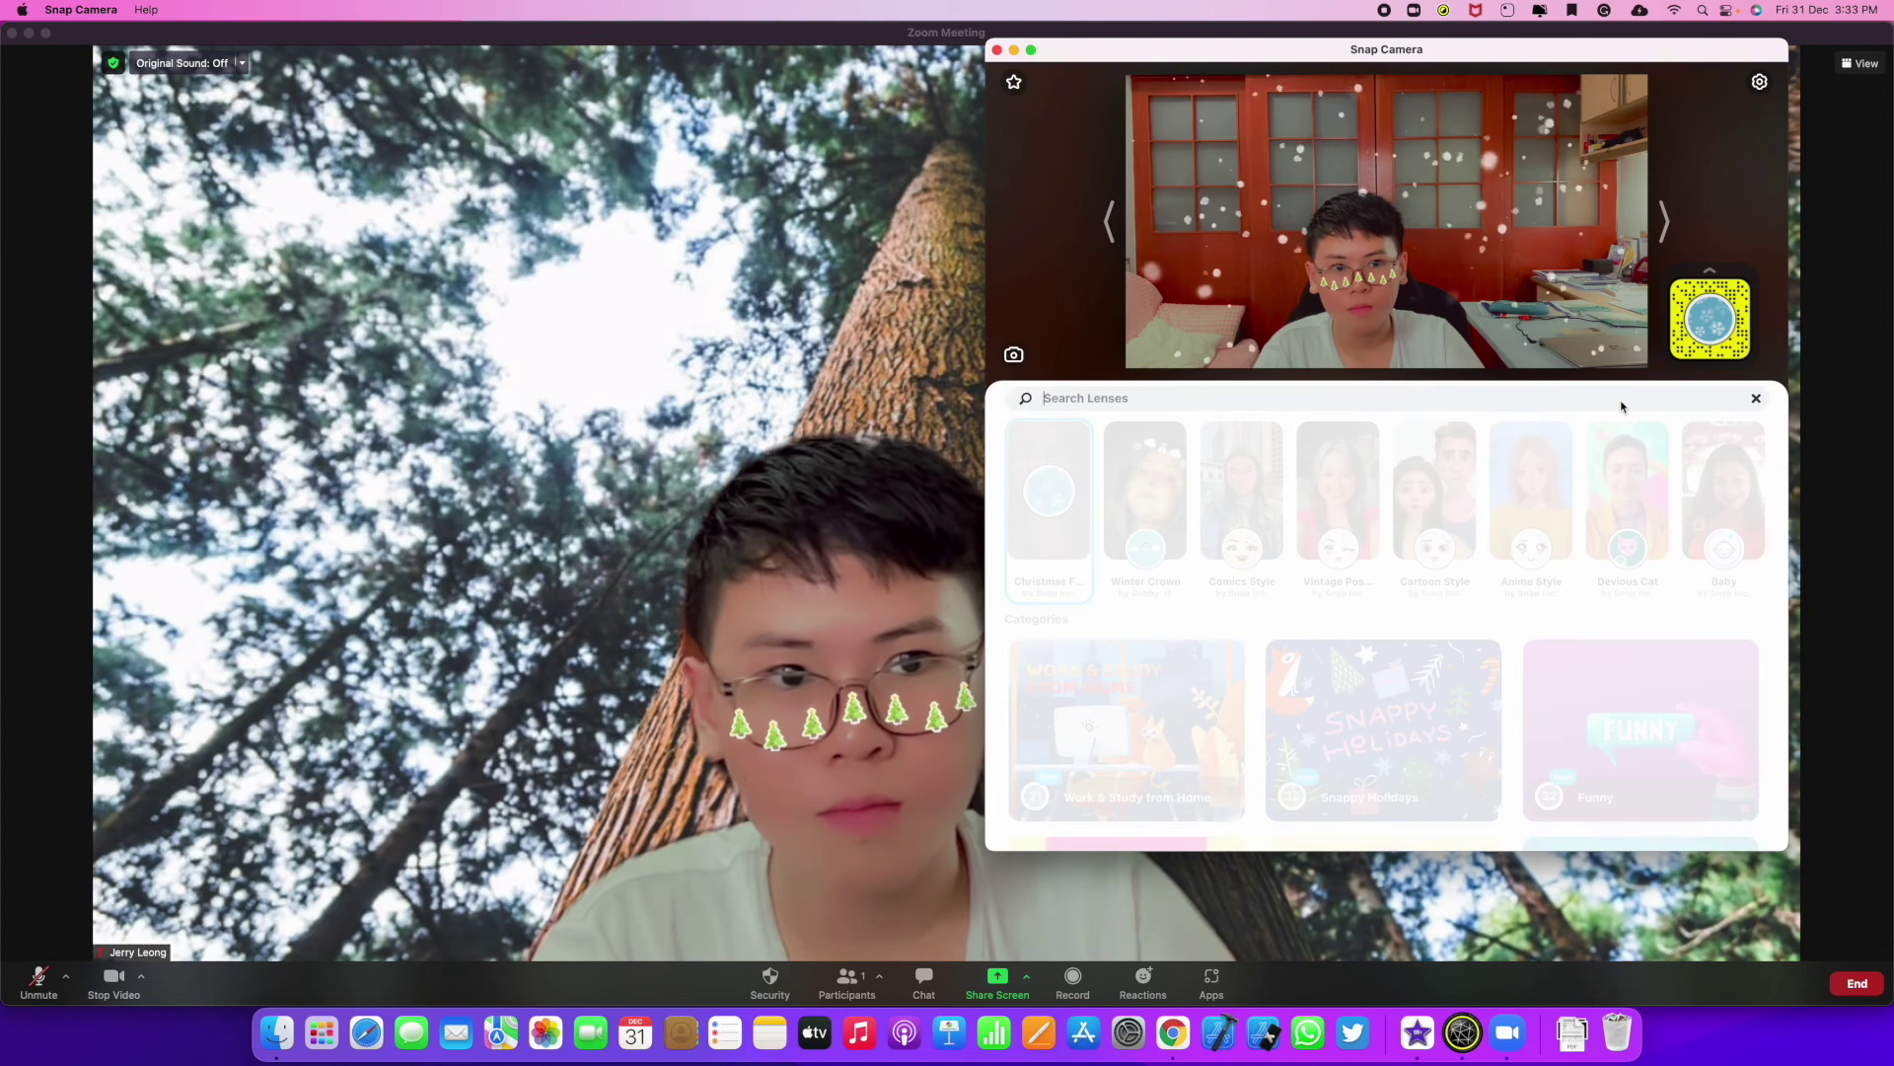
text(christ)
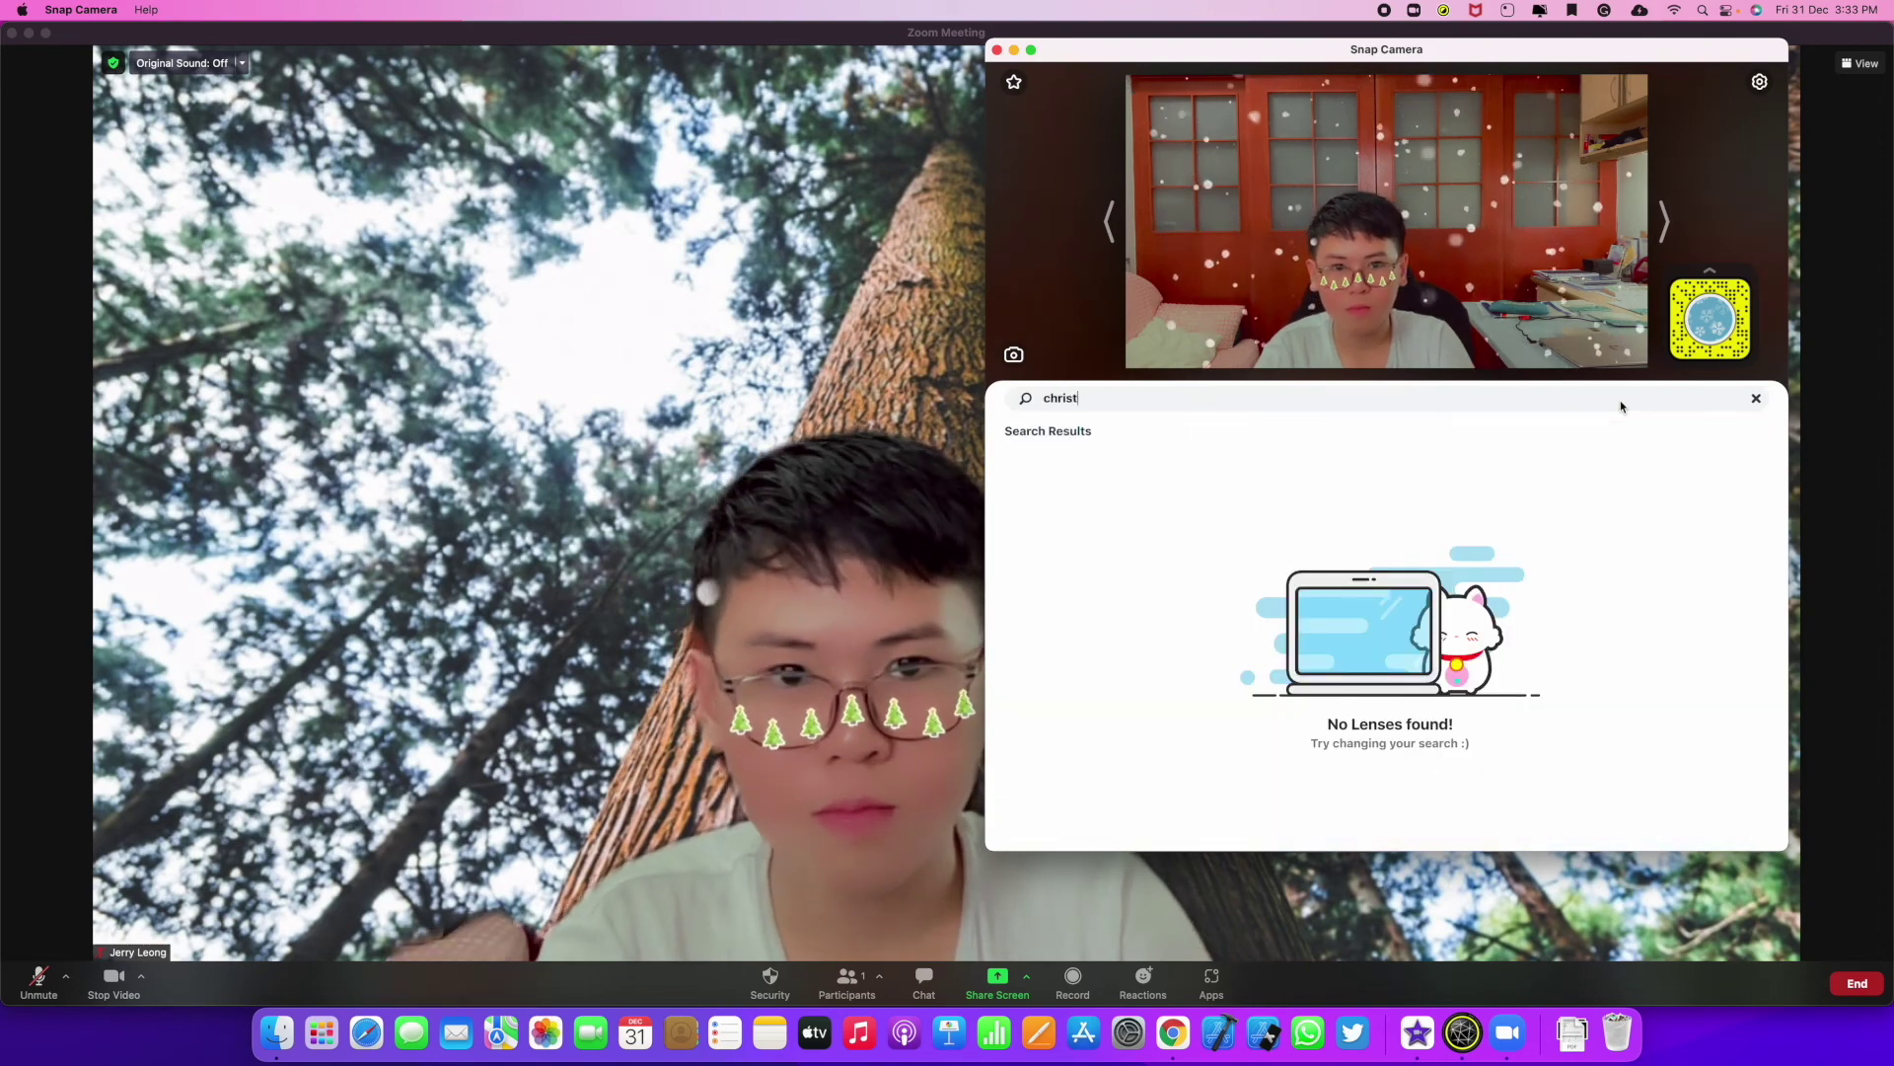
key(BackSpace)
key(BackSpace)
key(BackSpace)
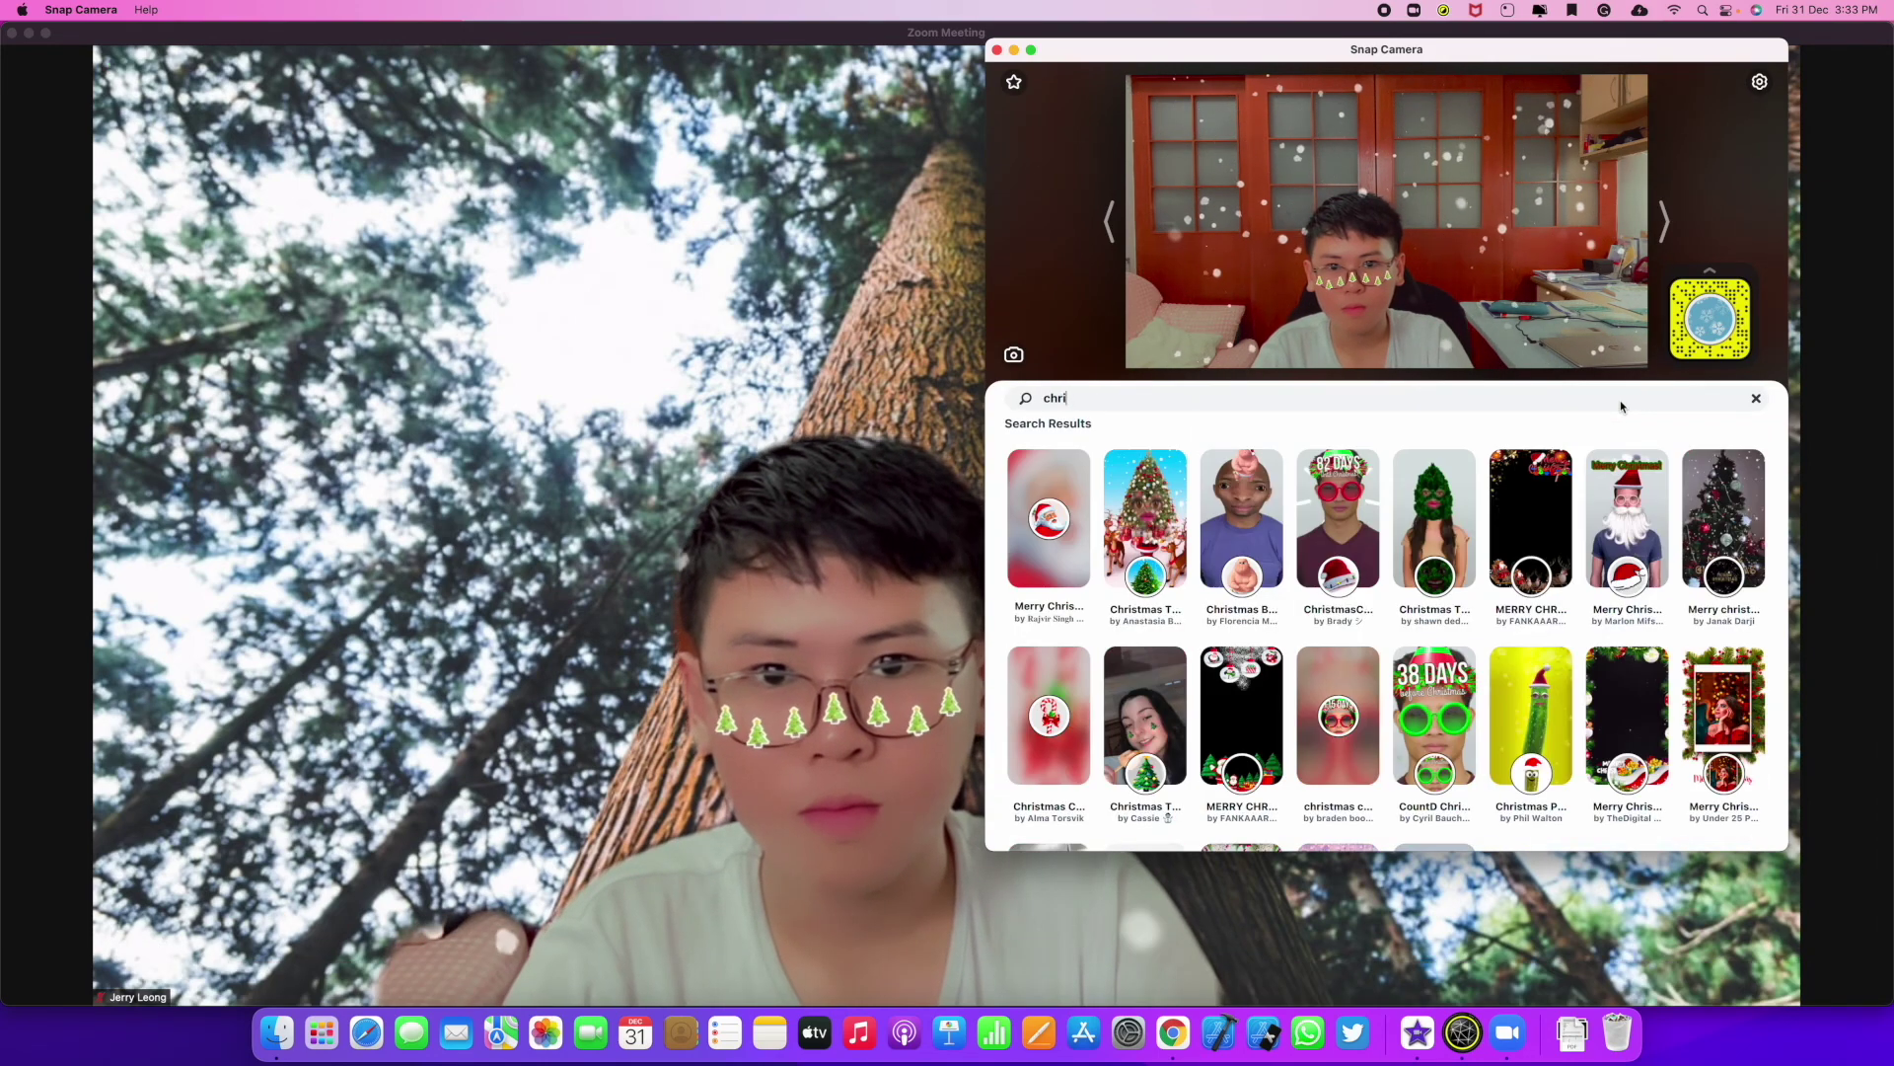
click(1118, 543)
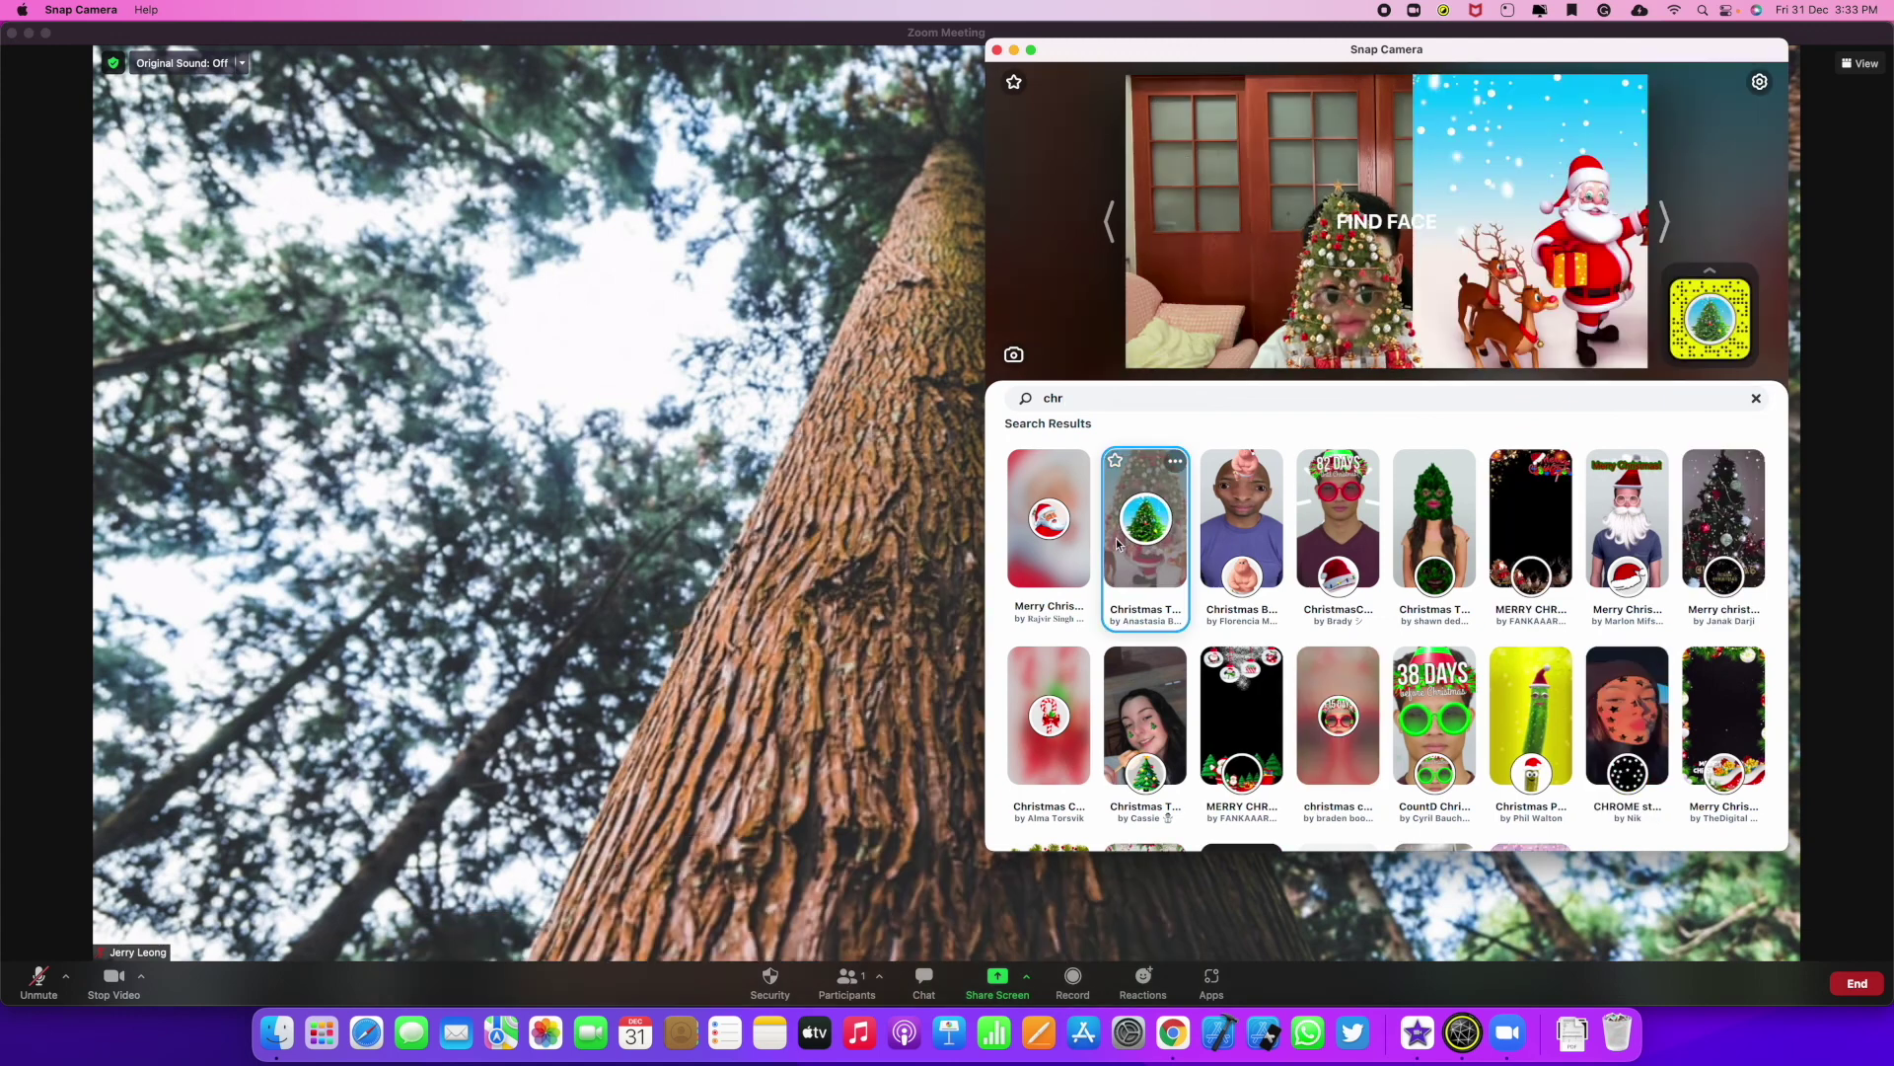
- Return to the Zoom meeting, set the virtual background to None, and close the settings
click(437, 872)
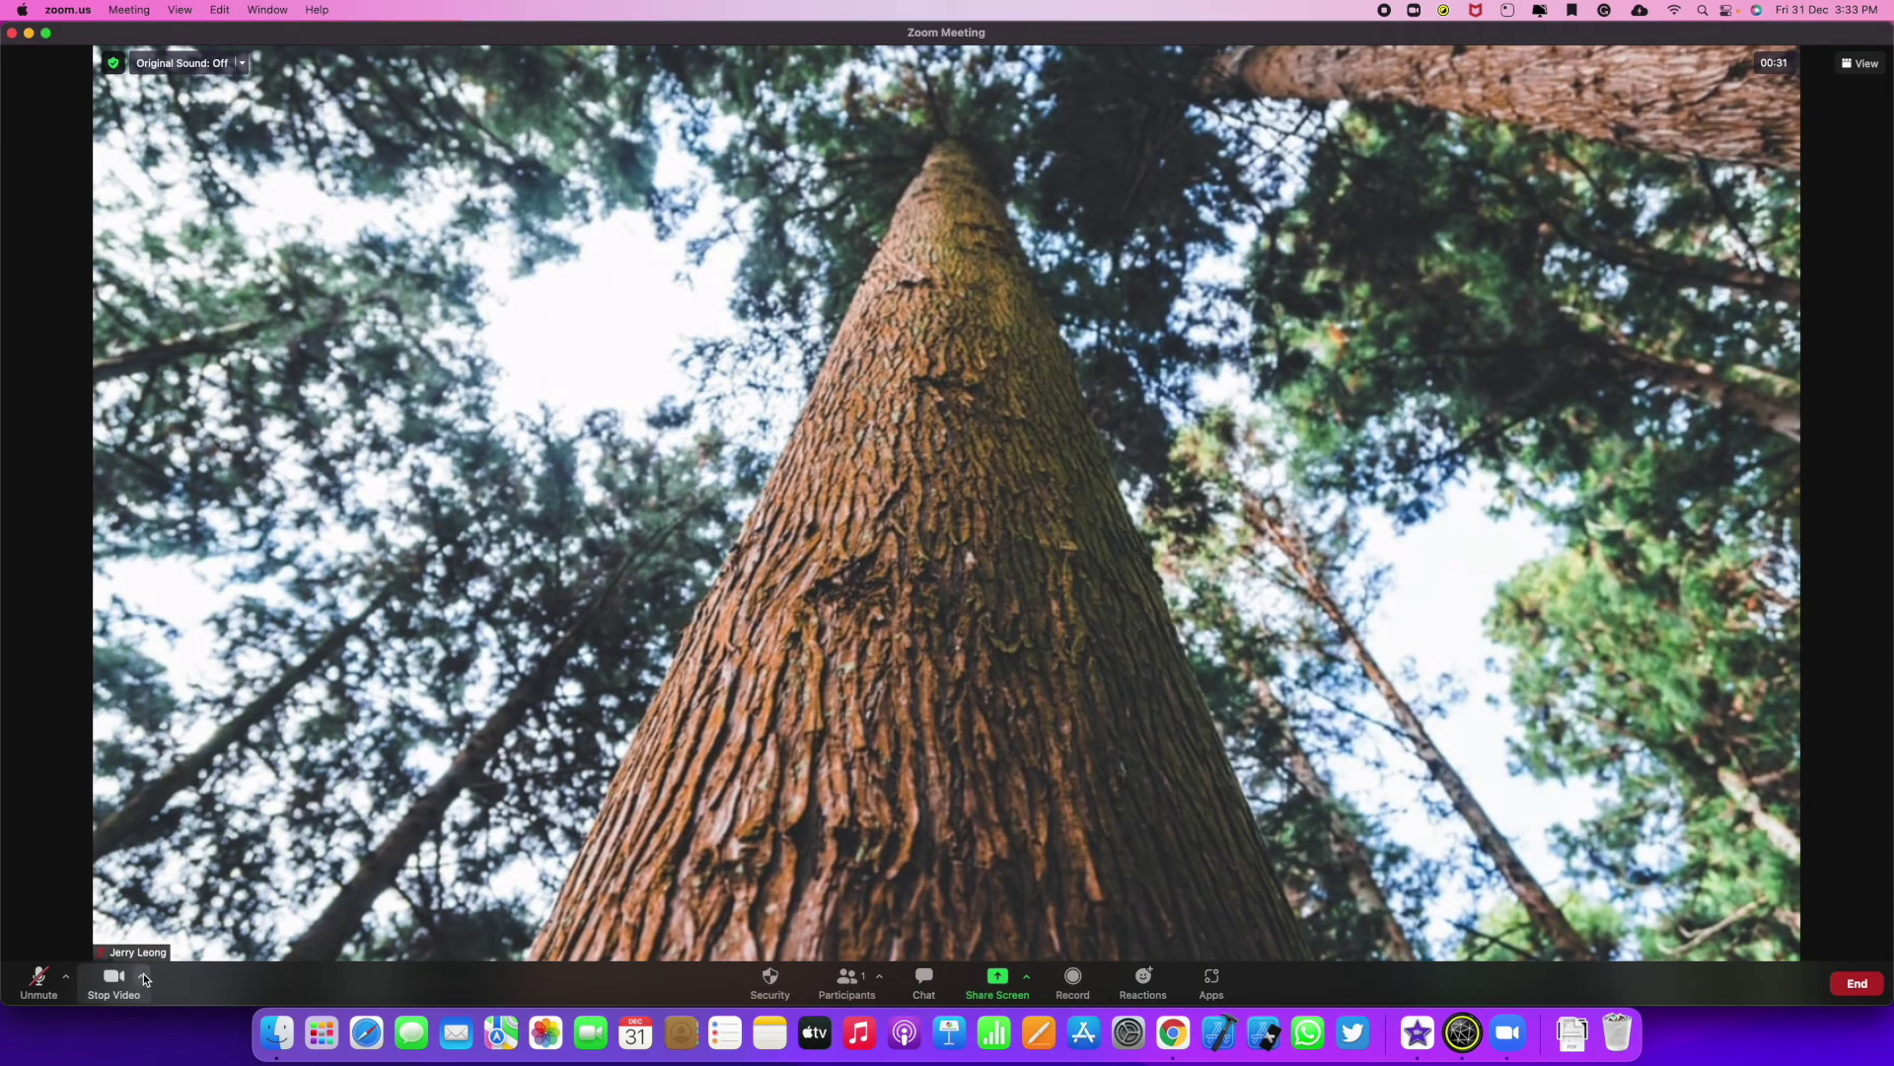
click(144, 978)
click(242, 883)
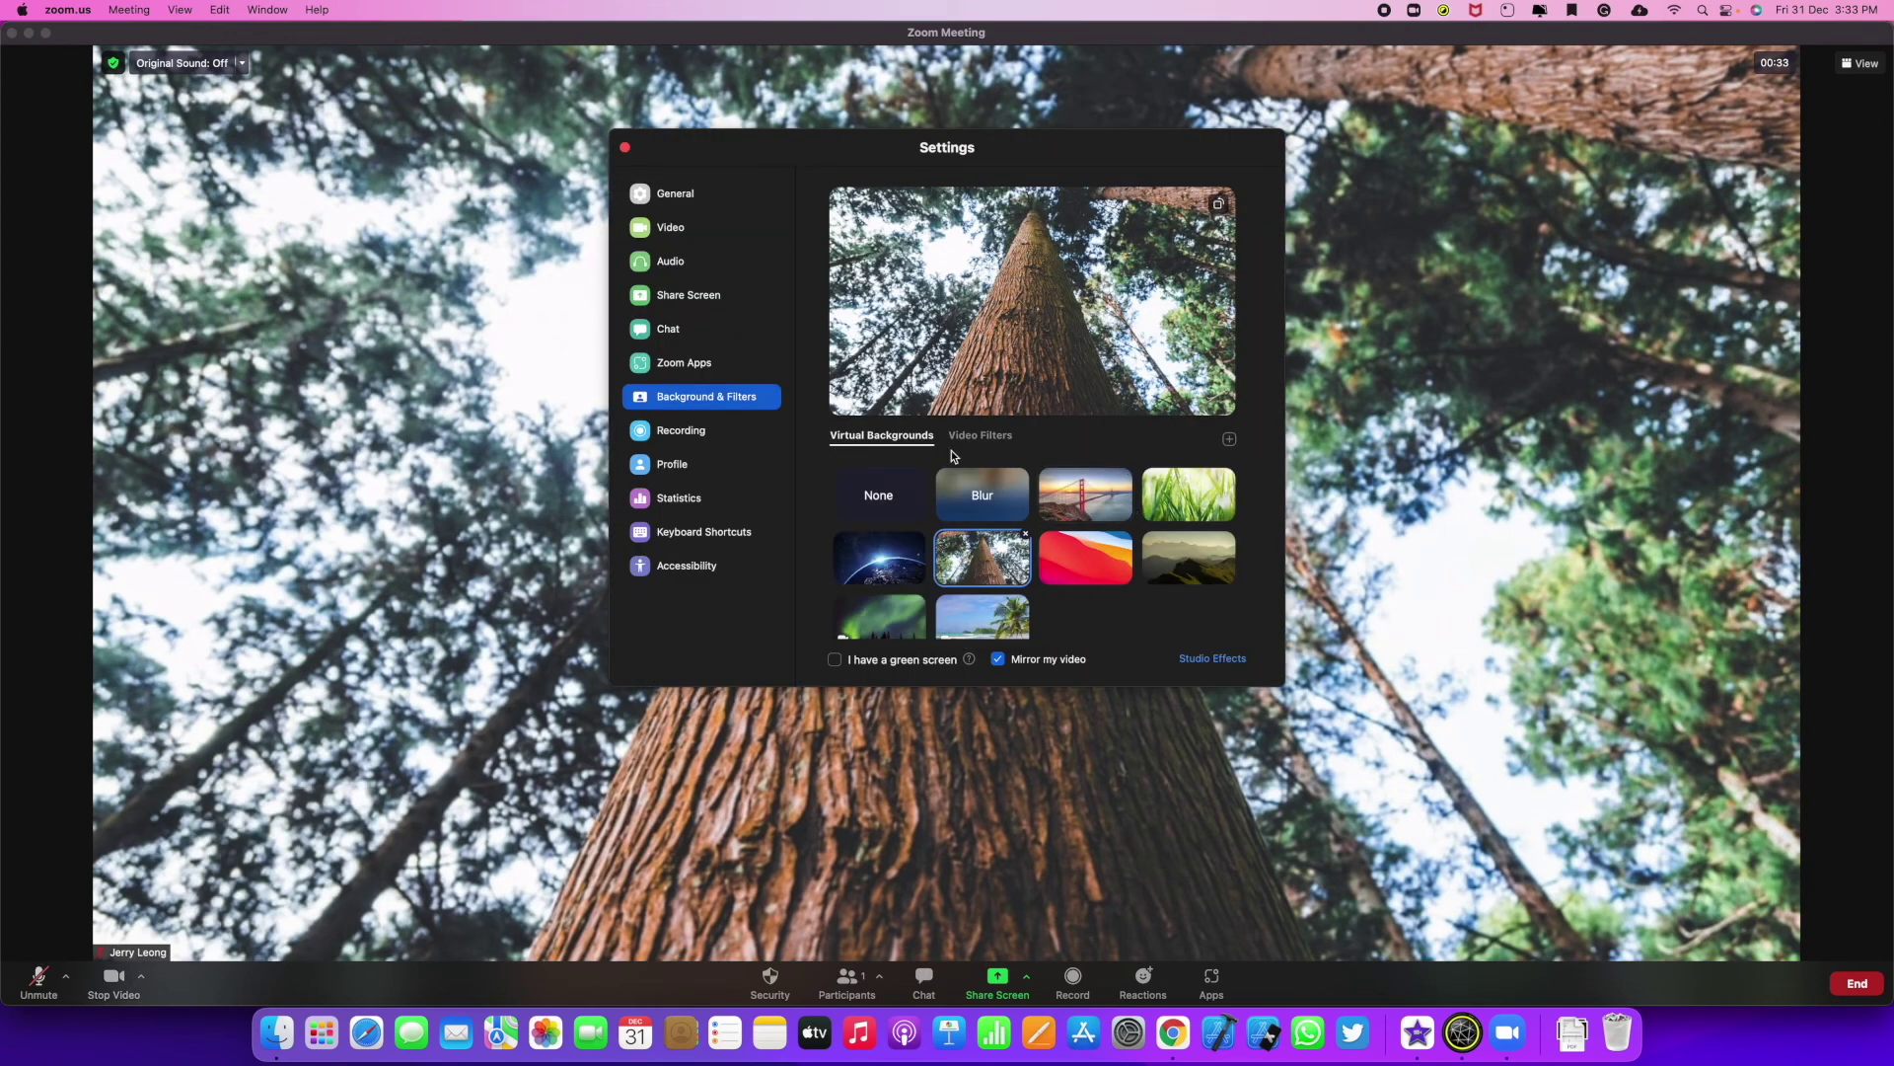
click(878, 496)
click(624, 147)
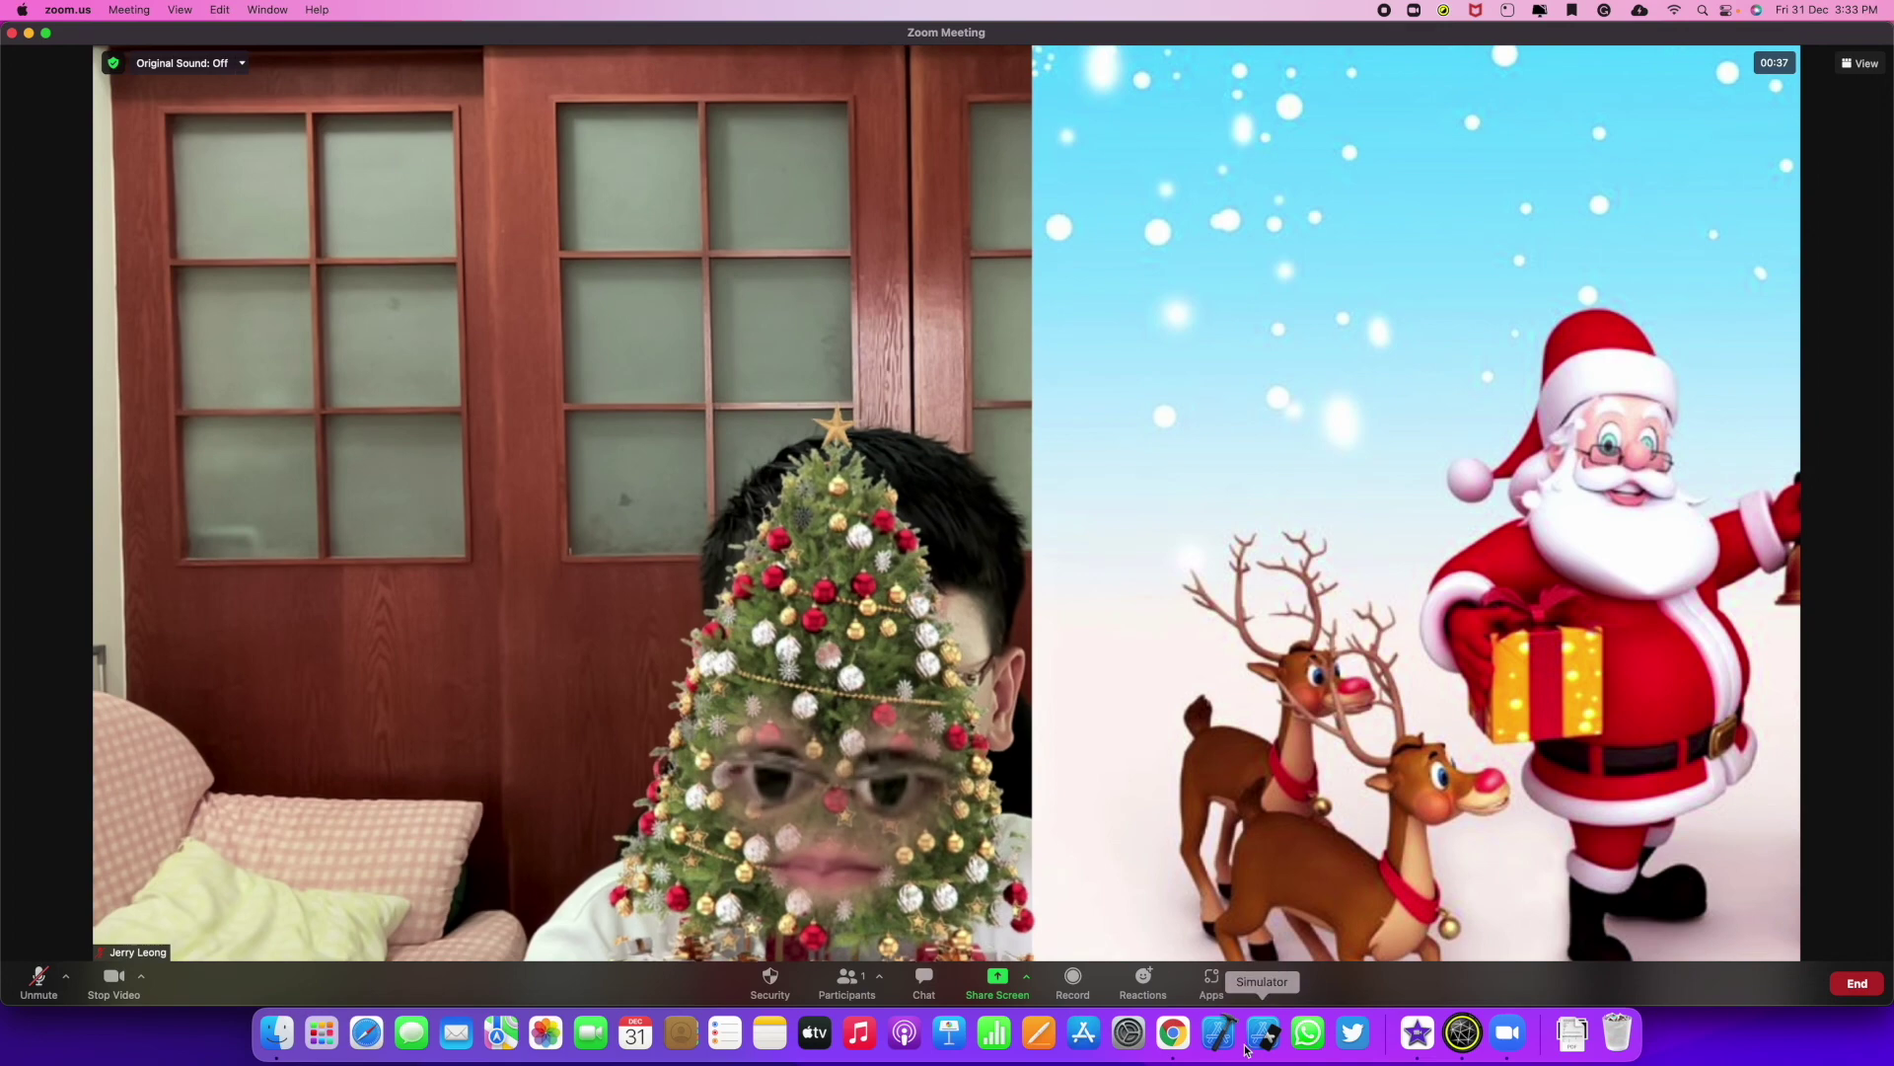
- In Snap Camera, search for "spidermAN", apply the second Spiderman lens in the results, and return to the Zoom meeting
click(1462, 1033)
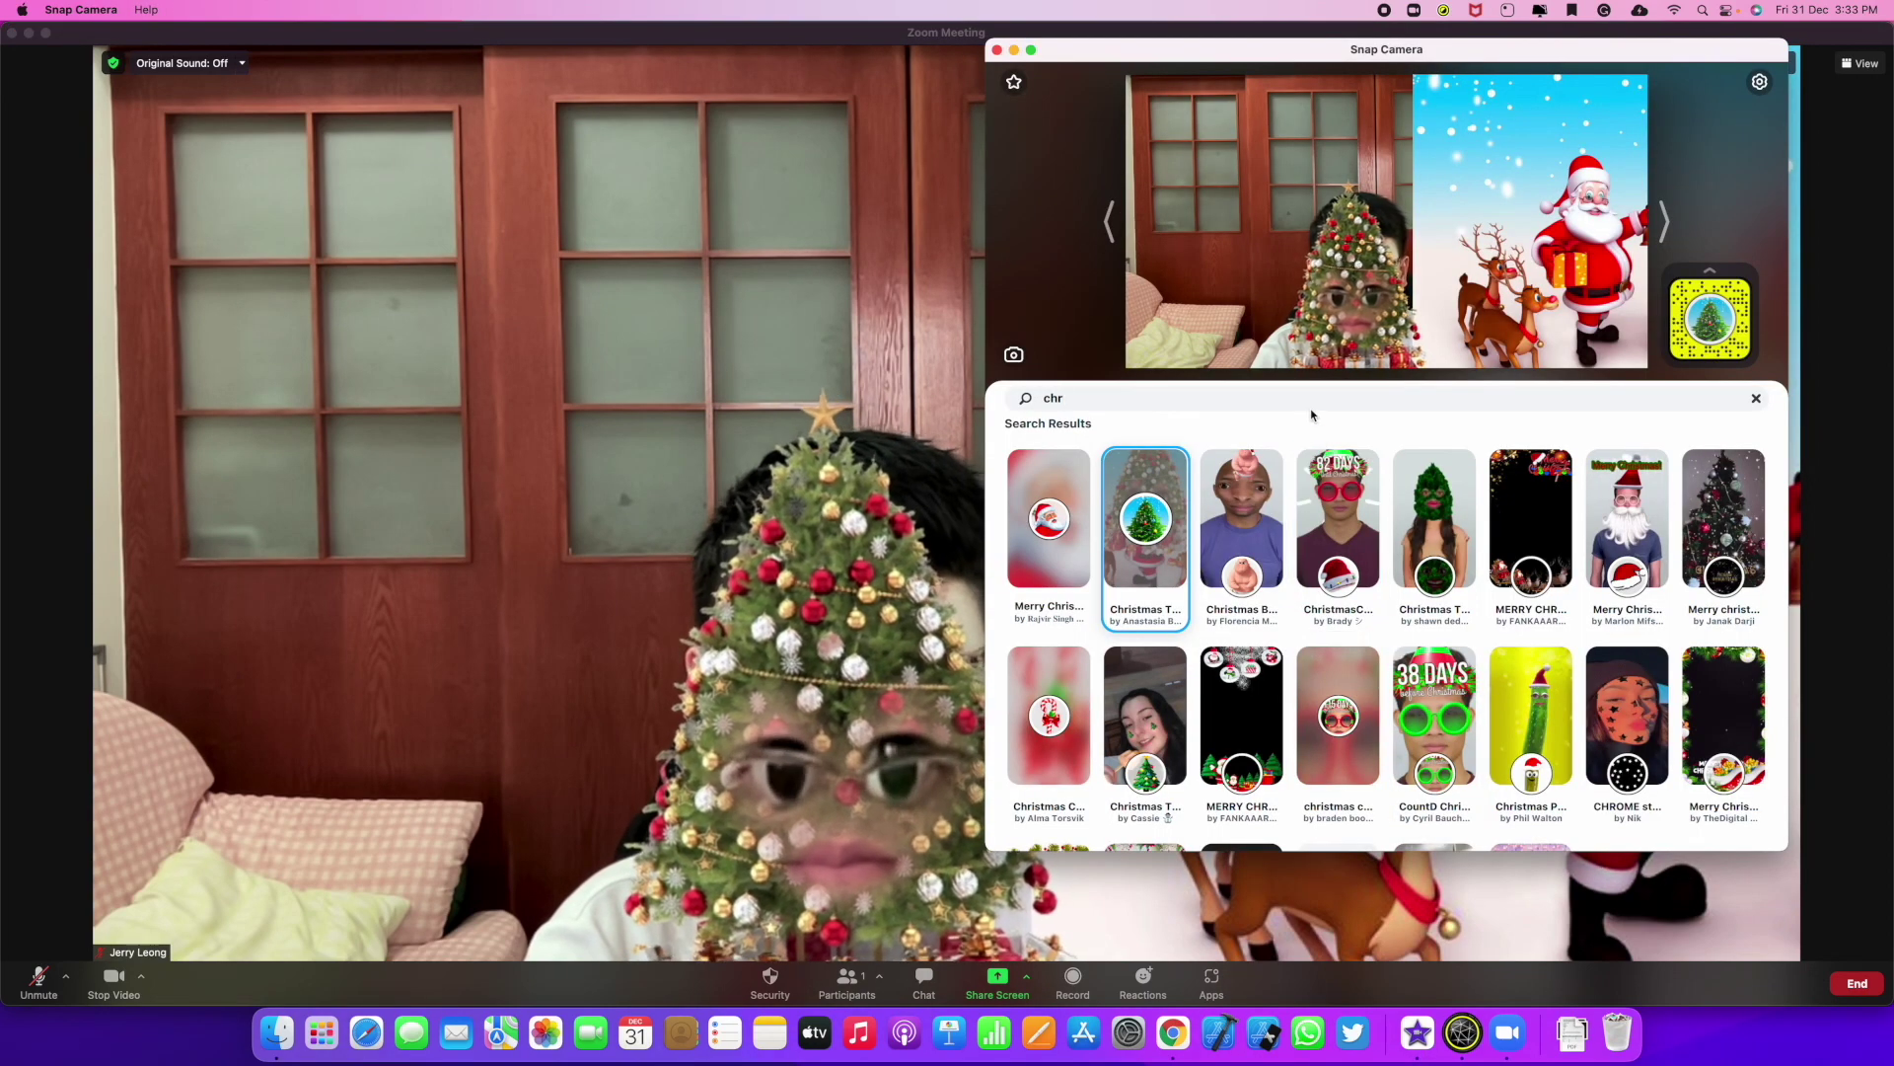
key(BackSpace)
text(spid)
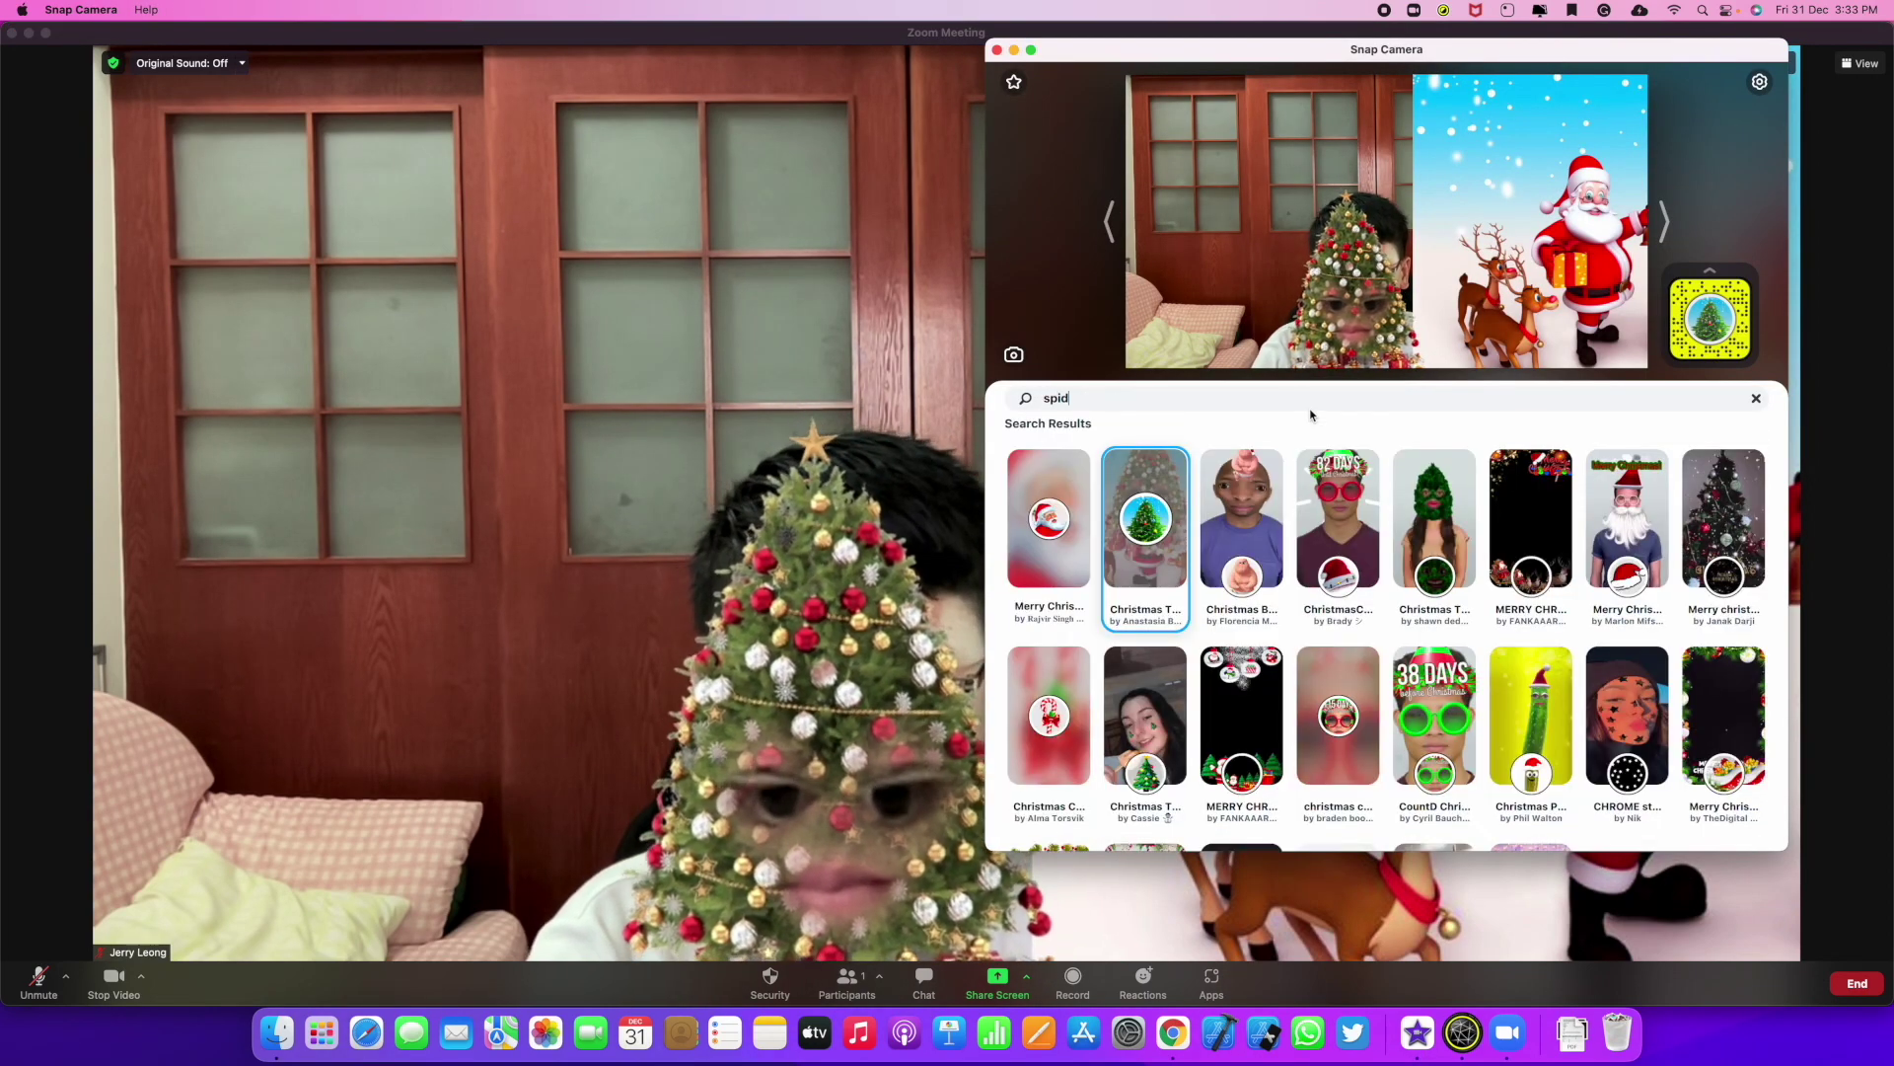
text(ermAN)
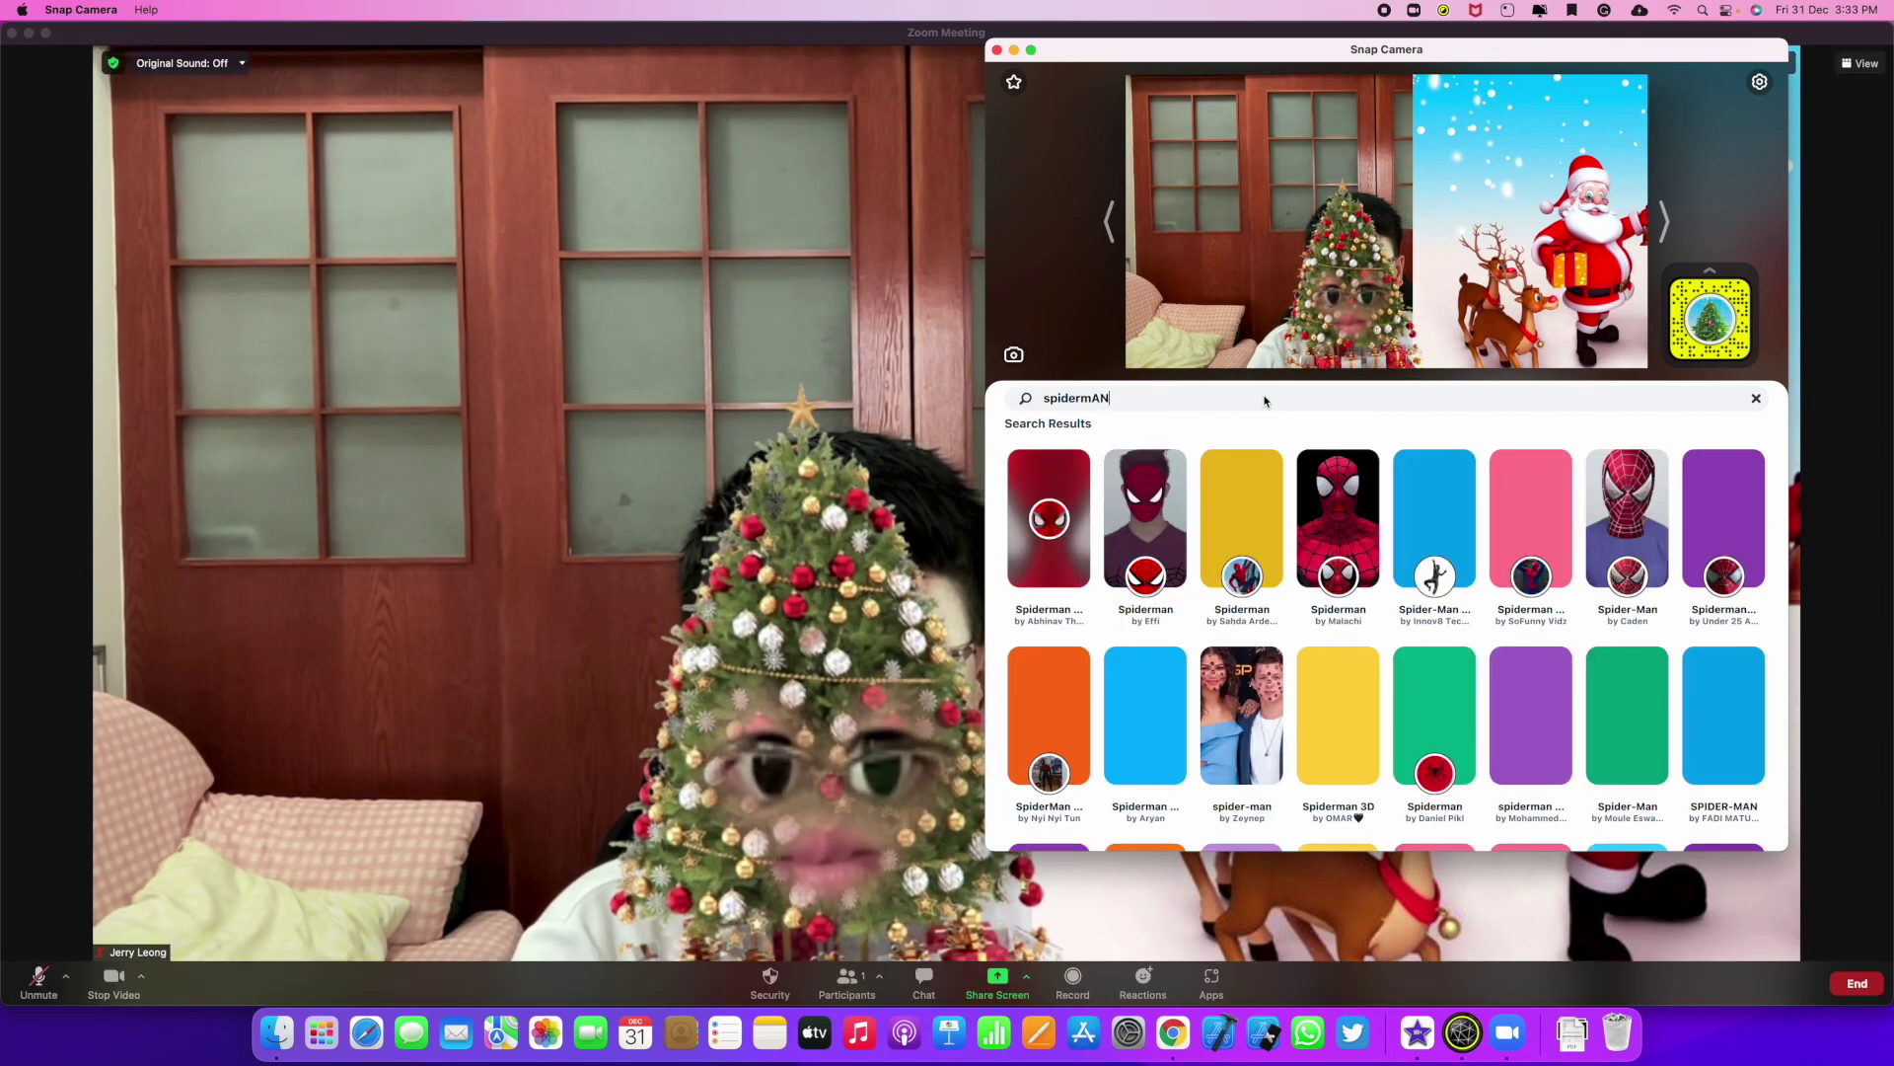
click(1135, 515)
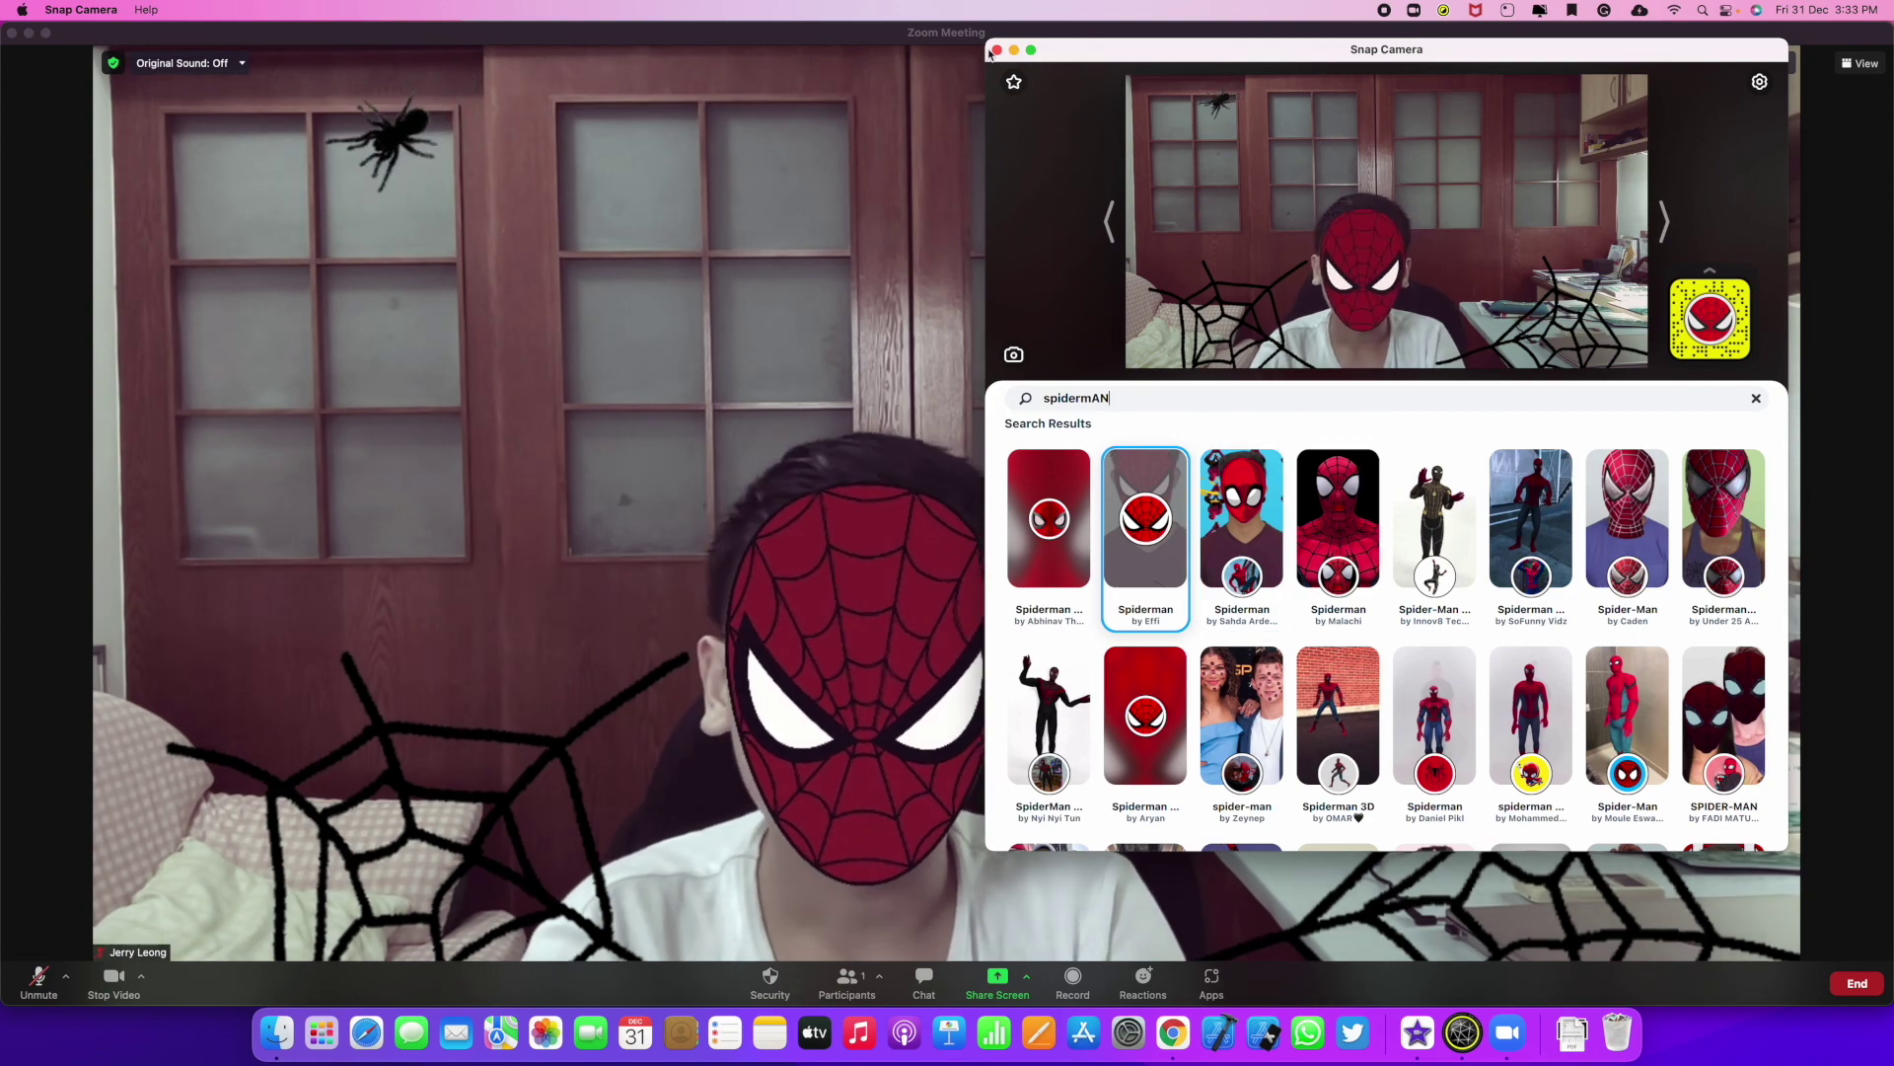
click(799, 414)
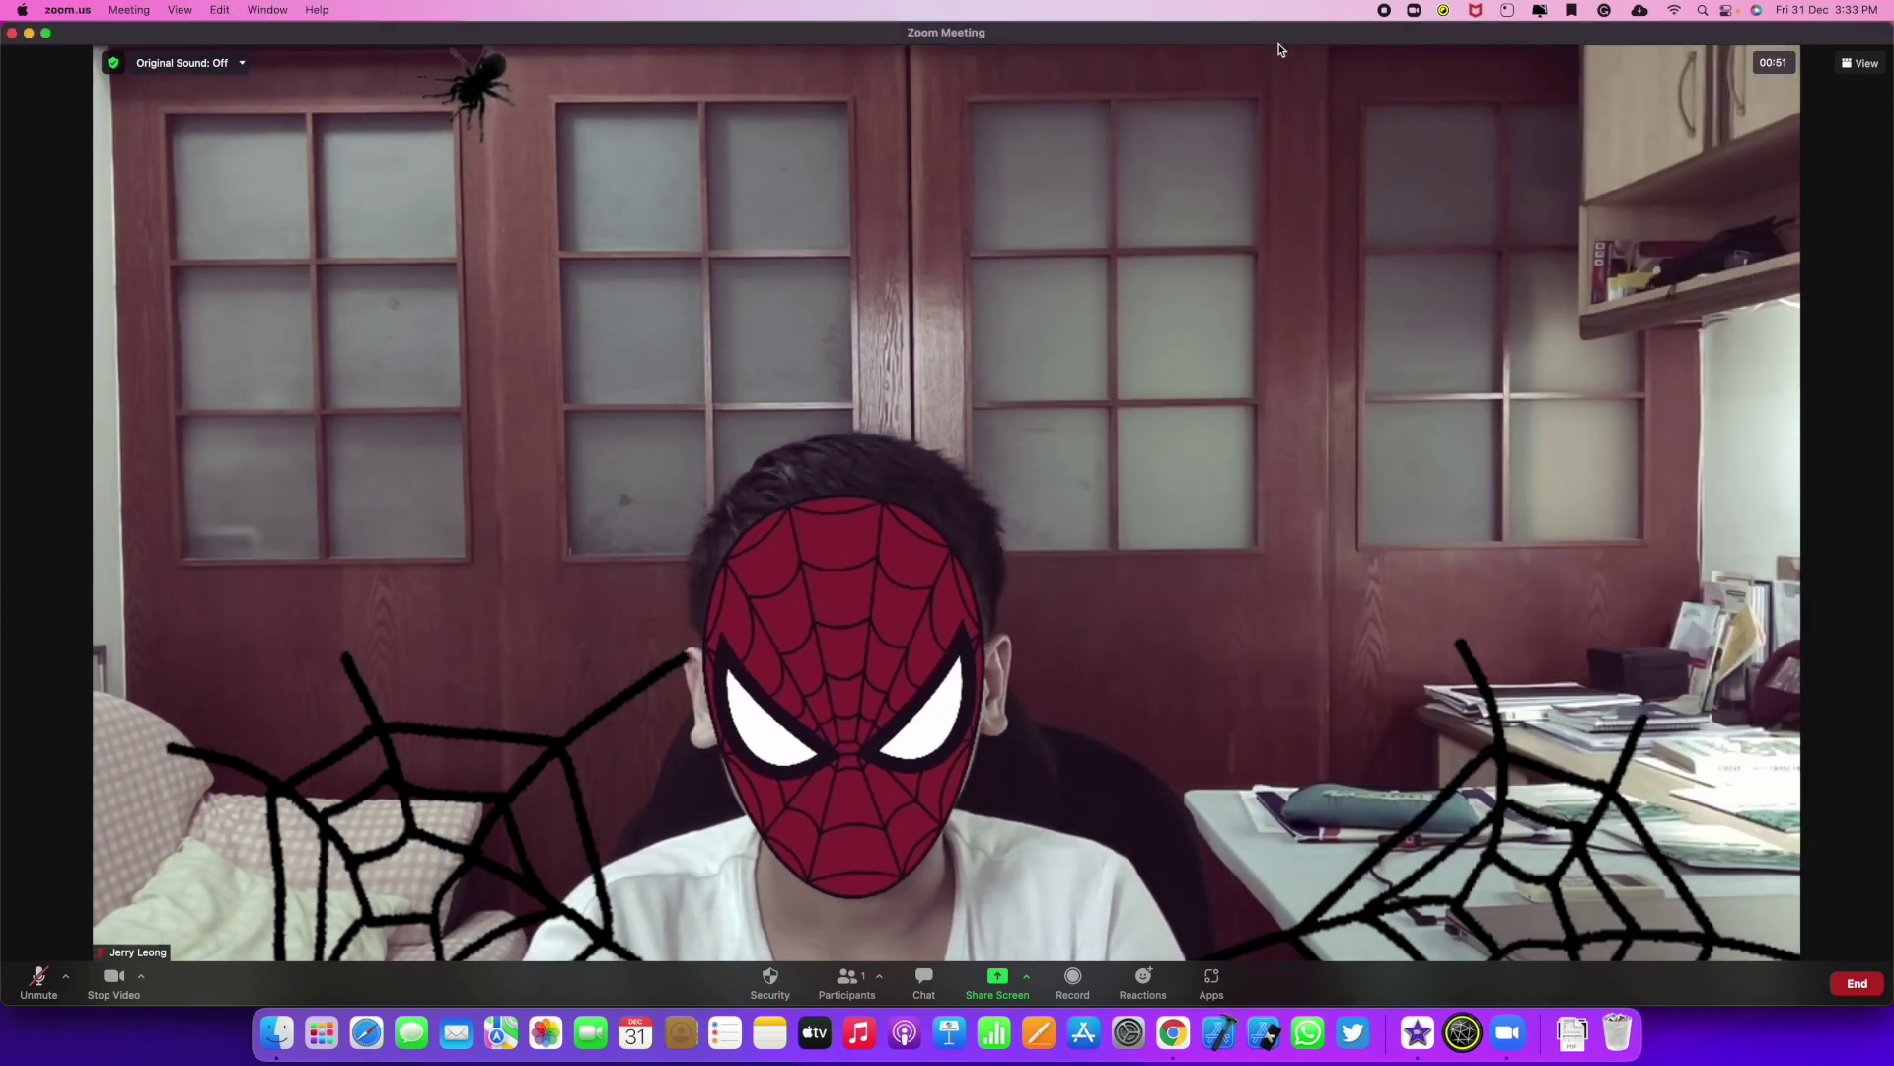